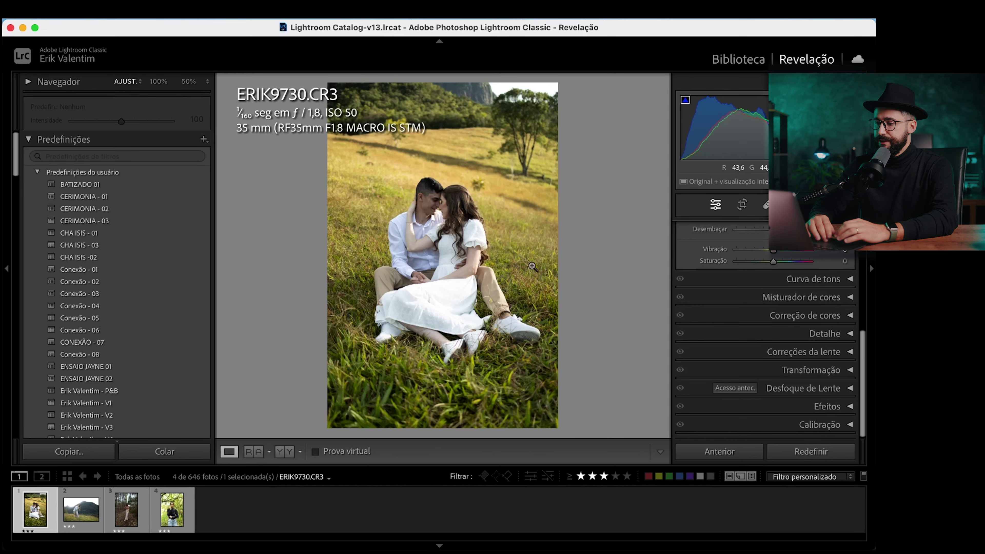
Scroll the Develop panel to Desfoque de Lente (Lens Blur) and expand its settings
{"action": "scroll", "coordinate": [763, 311], "scroll_direction": "up", "scroll_amount": 2}
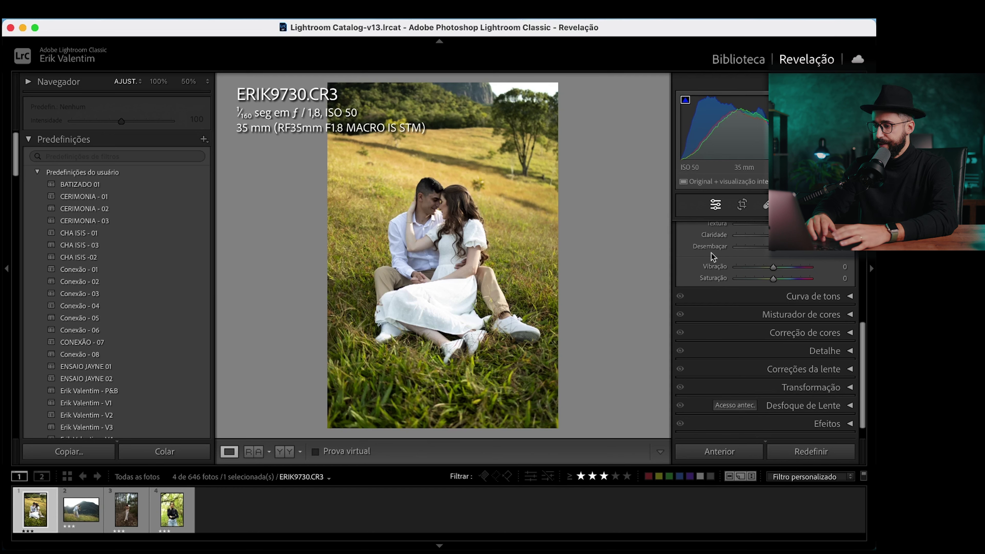
{"action": "scroll", "coordinate": [736, 352], "scroll_direction": "up", "scroll_amount": 5}
{"action": "scroll", "coordinate": [735, 354], "scroll_direction": "down", "scroll_amount": 5}
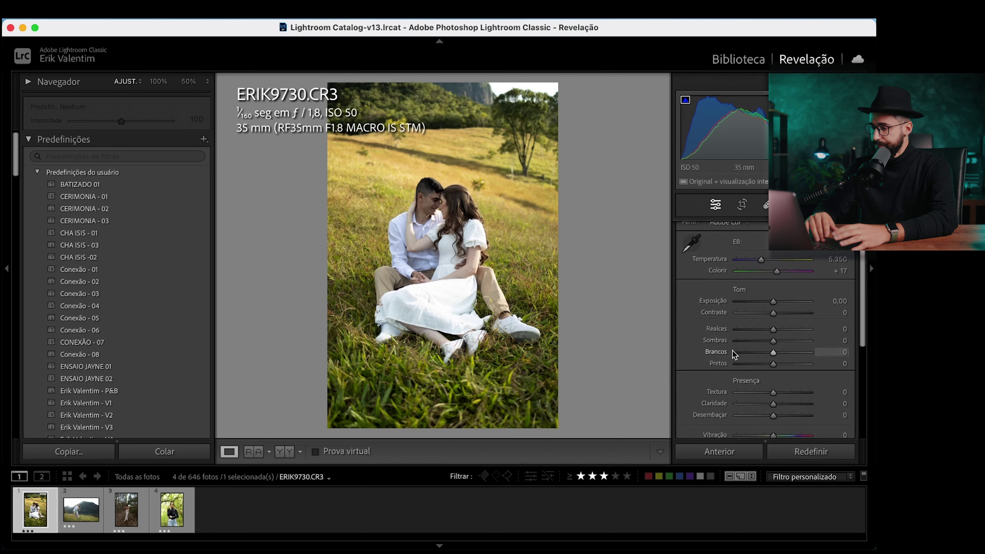
{"action": "scroll", "coordinate": [734, 354], "scroll_direction": "up", "scroll_amount": 1}
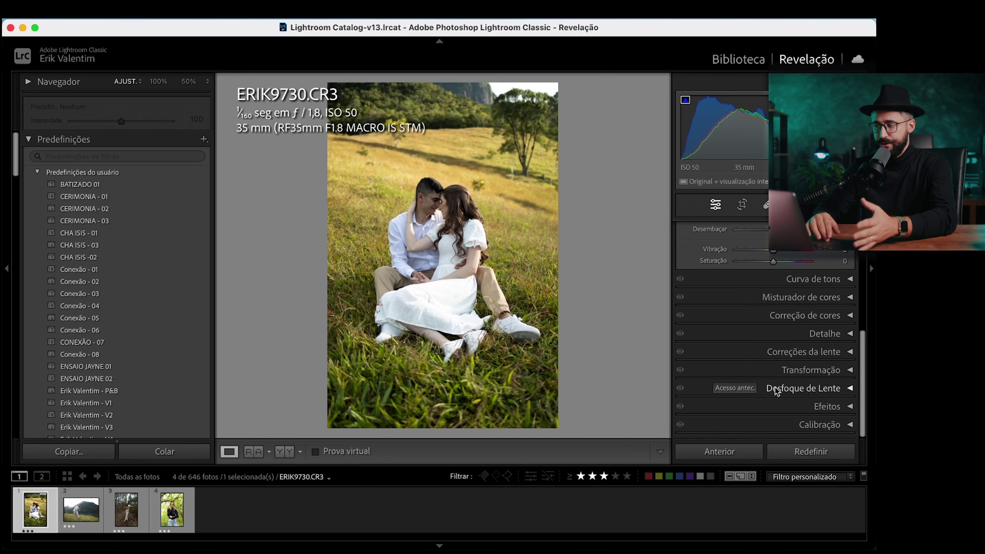
{"action": "left_click", "coordinate": [852, 389]}
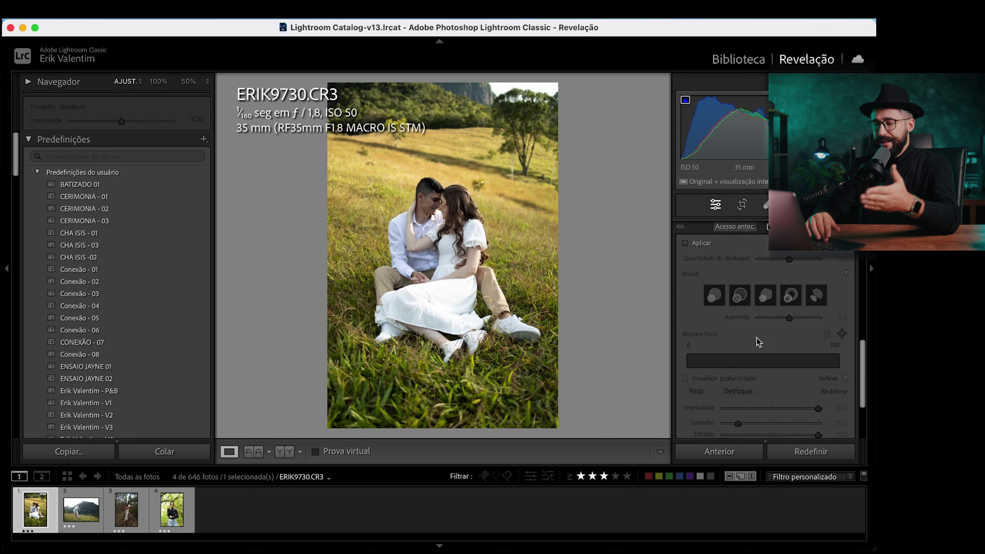
{"action": "scroll", "coordinate": [751, 336], "scroll_direction": "up", "scroll_amount": 3}
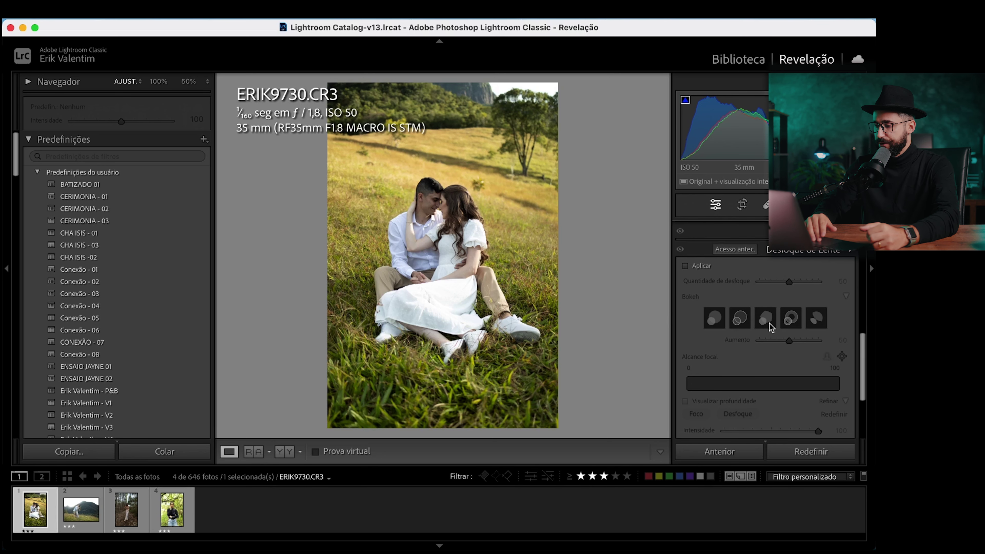
{"action": "scroll", "coordinate": [771, 326], "scroll_direction": "down", "scroll_amount": 4}
{"action": "scroll", "coordinate": [770, 328], "scroll_direction": "down", "scroll_amount": 1}
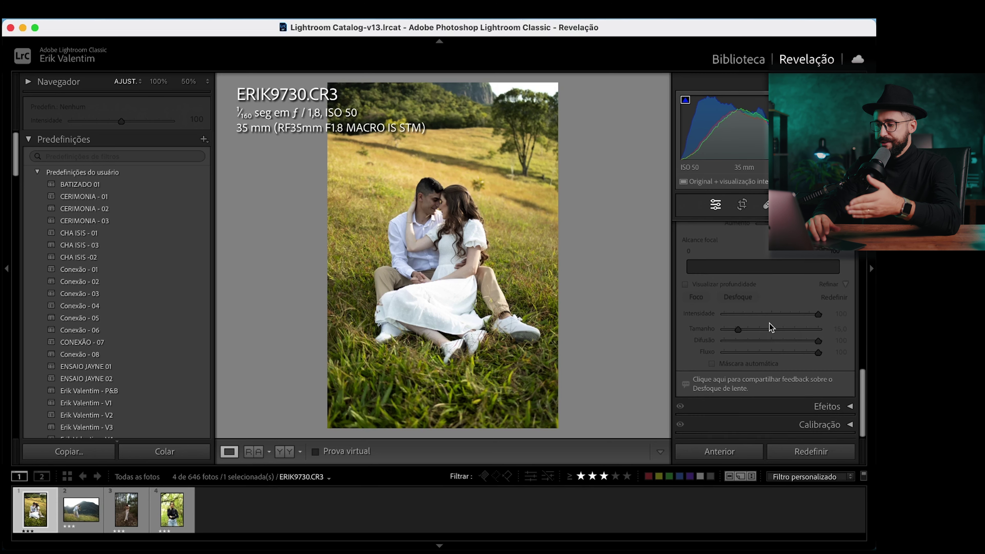
{"action": "scroll", "coordinate": [771, 327], "scroll_direction": "up", "scroll_amount": 4}
{"action": "scroll", "coordinate": [771, 327], "scroll_direction": "up", "scroll_amount": 1}
{"action": "scroll", "coordinate": [770, 327], "scroll_direction": "down", "scroll_amount": 2}
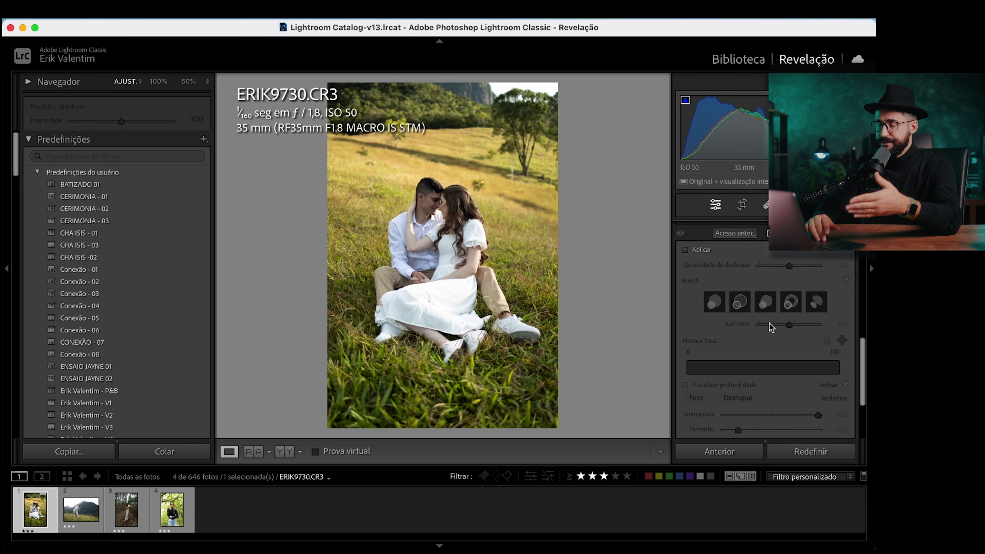
{"action": "left_click", "coordinate": [467, 274]}
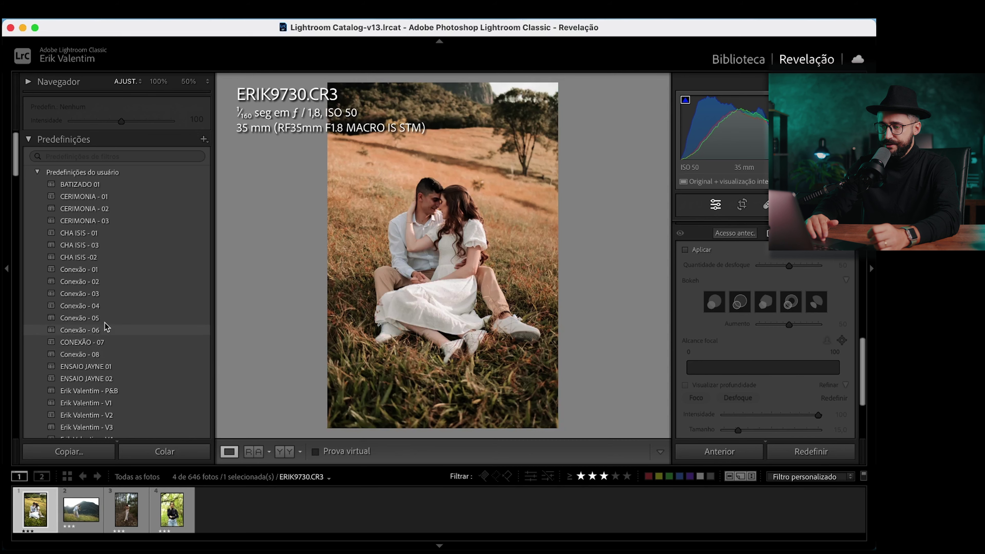
Apply the Conexão - 06 preset and zoom in briefly to check the couple
{"action": "left_click", "coordinate": [104, 330]}
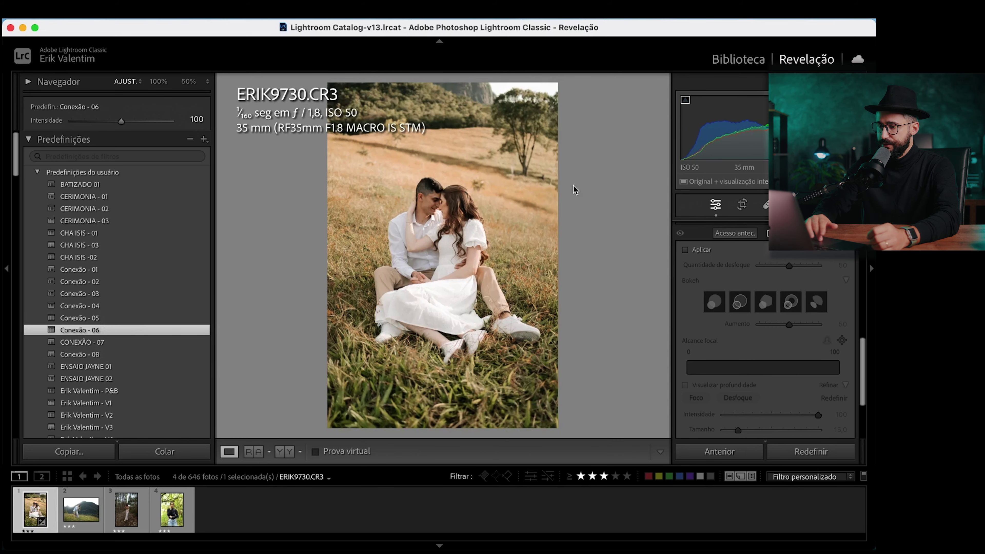
{"action": "left_click", "coordinate": [537, 238]}
{"action": "left_click", "coordinate": [538, 237]}
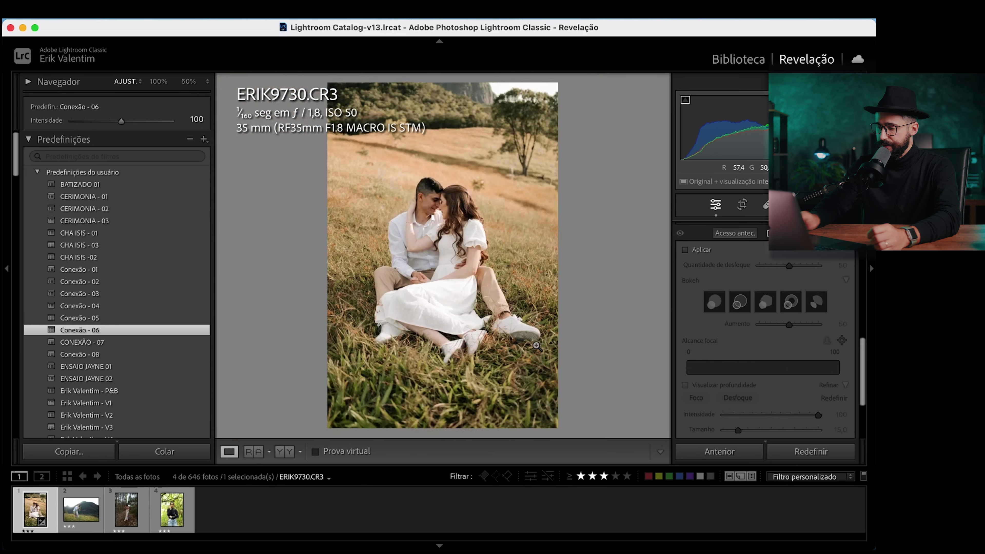
Lower the exposure slightly (by 0.12) and compare the edit against the original
{"action": "key", "text": "minus"}
{"action": "key", "text": "minus"}
{"action": "key", "text": "equal"}
{"action": "key", "text": "backslash"}
{"action": "key", "text": "backslash"}
{"action": "key", "text": "backslash"}
{"action": "key", "text": "backslash"}
{"action": "left_click", "coordinate": [474, 253]}
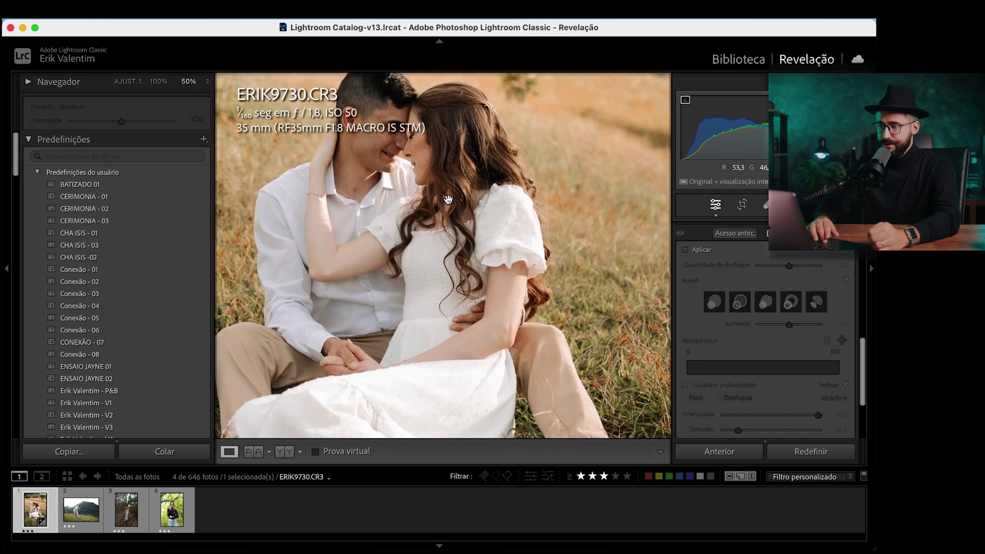
{"action": "left_click", "coordinate": [489, 245]}
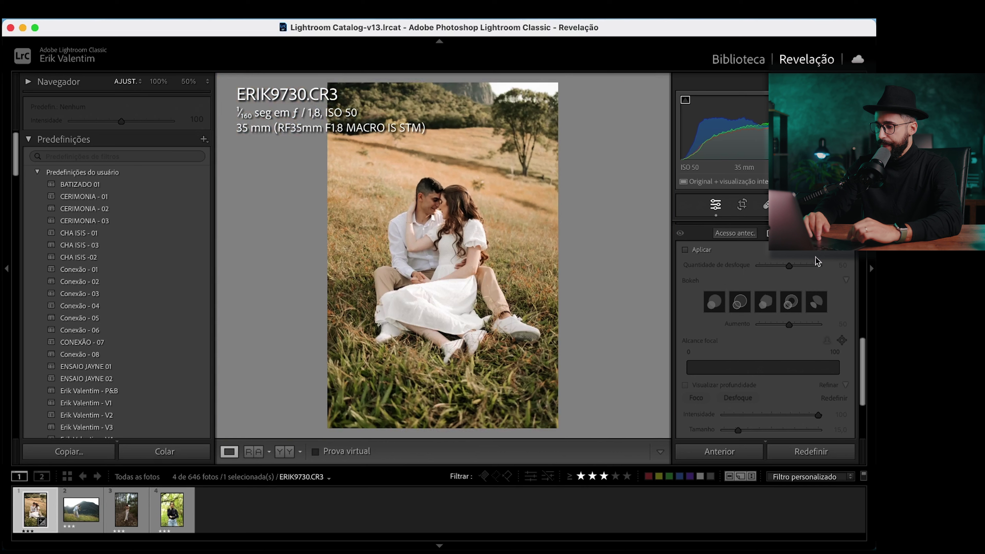
{"action": "scroll", "coordinate": [783, 254], "scroll_direction": "up", "scroll_amount": 1}
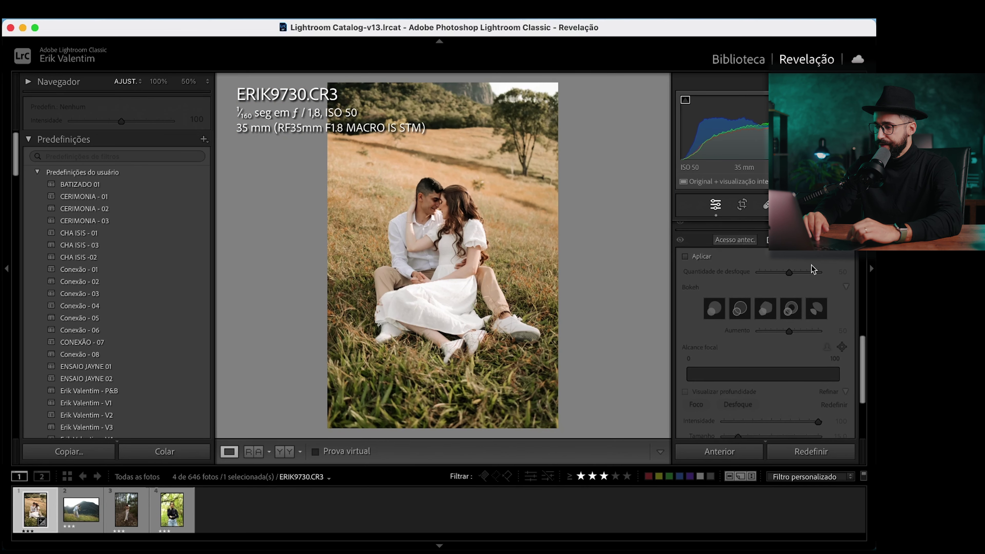
Enable Lens Blur at amount 50 and bokeh boost 50, comparing it on and off at 50%
{"action": "left_click", "coordinate": [687, 257]}
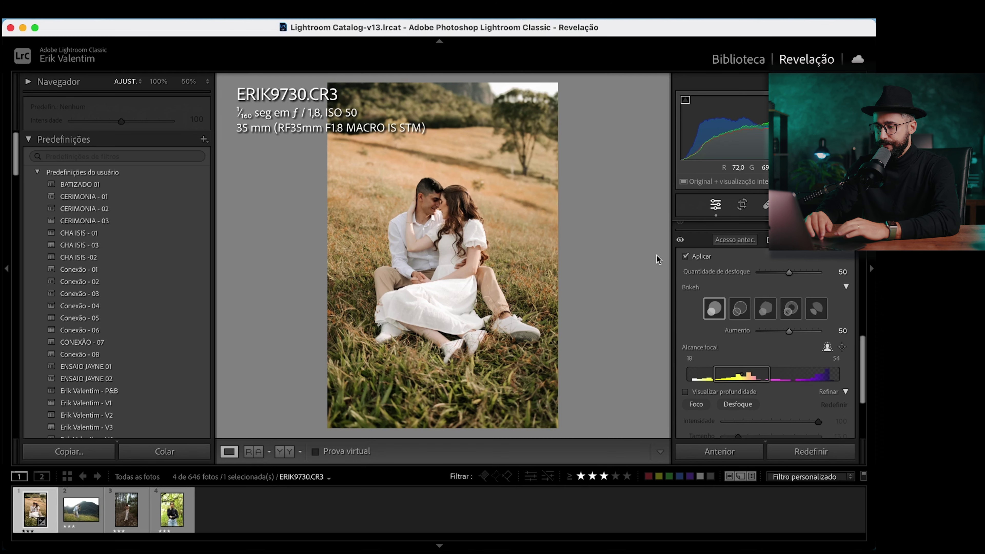
{"action": "left_click", "coordinate": [188, 82]}
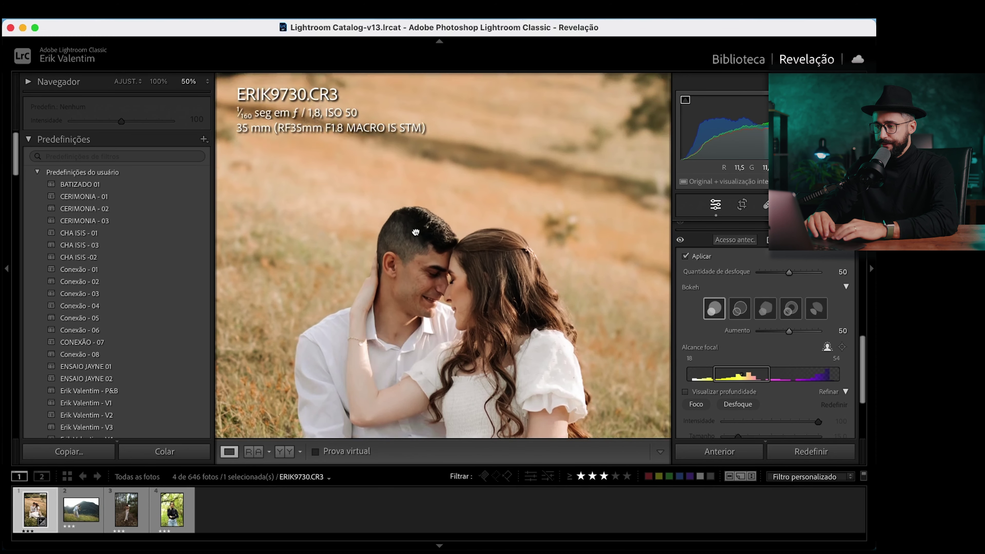
{"action": "left_click", "coordinate": [686, 257]}
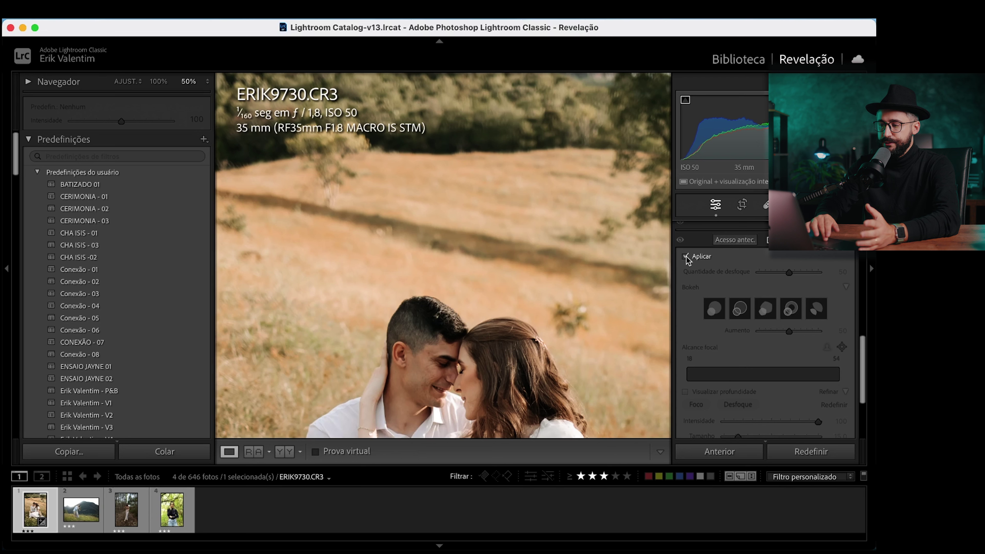
{"action": "left_click", "coordinate": [686, 257]}
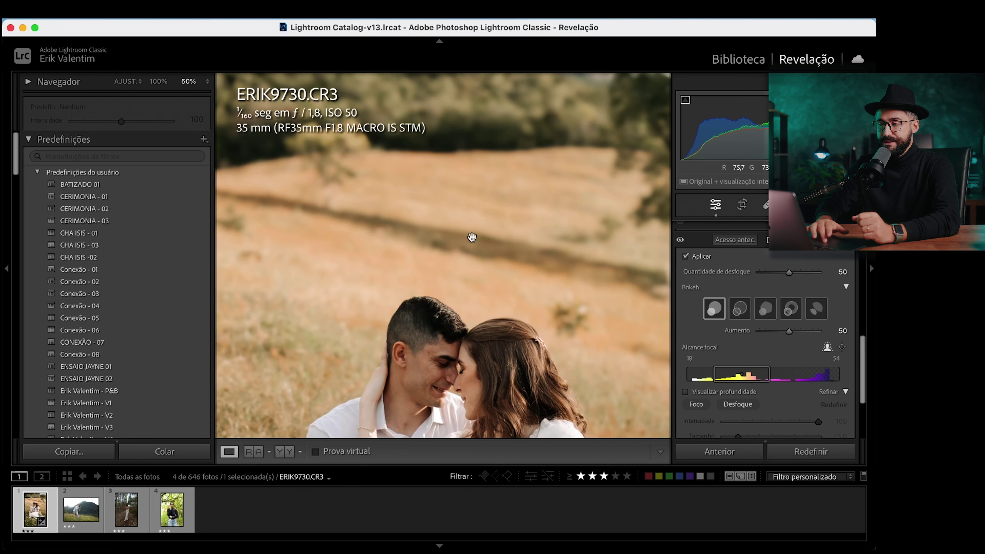
{"action": "mouse_move", "coordinate": [439, 209]}
{"action": "left_mouse_down"}
{"action": "mouse_move", "coordinate": [501, 286]}
{"action": "mouse_move", "coordinate": [594, 154]}
{"action": "mouse_move", "coordinate": [363, 271]}
{"action": "mouse_move", "coordinate": [429, 213]}
{"action": "mouse_move", "coordinate": [420, 184]}
{"action": "mouse_move", "coordinate": [537, 238]}
{"action": "left_mouse_up"}
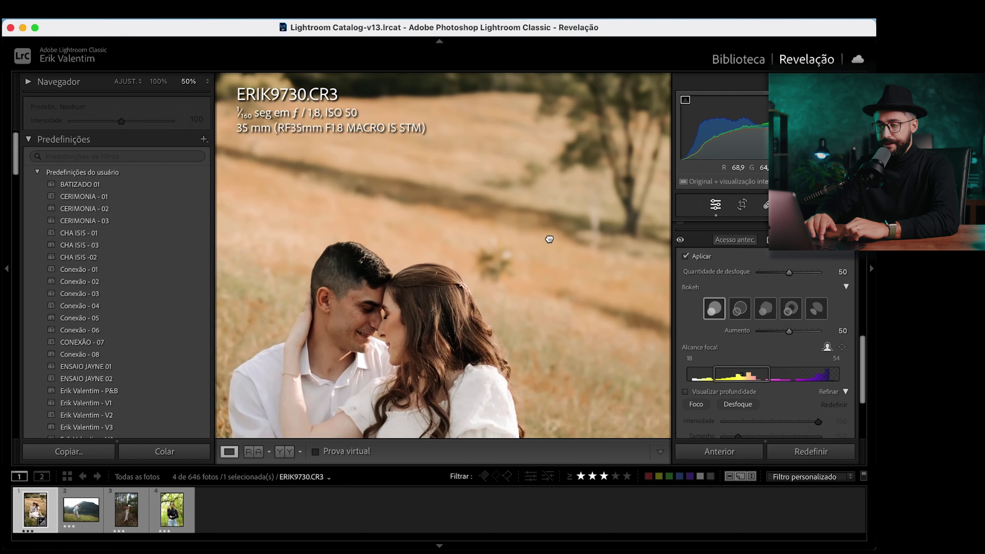
{"action": "left_click", "coordinate": [514, 308]}
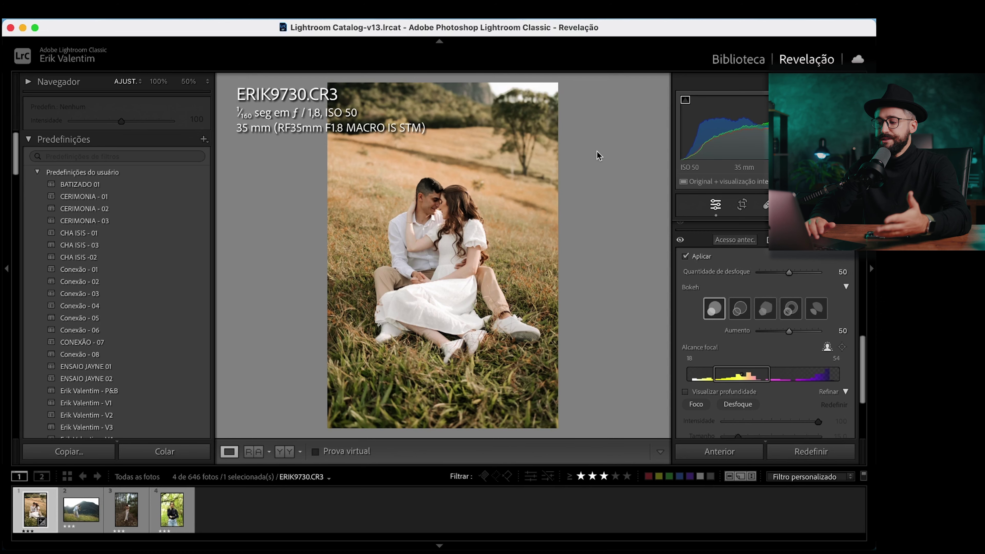
{"action": "left_click", "coordinate": [457, 129]}
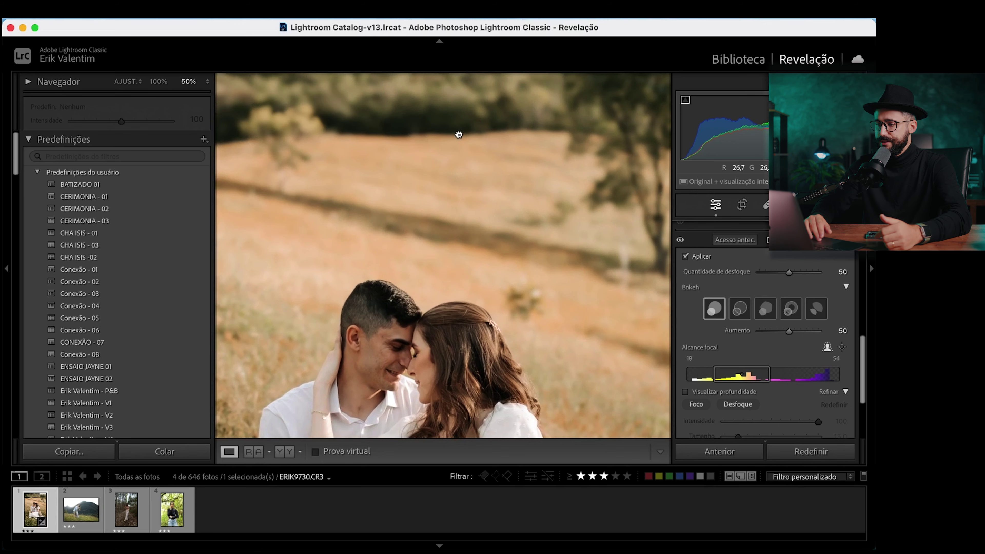
{"action": "left_click_drag", "start_coordinate": [459, 135], "coordinate": [482, 196]}
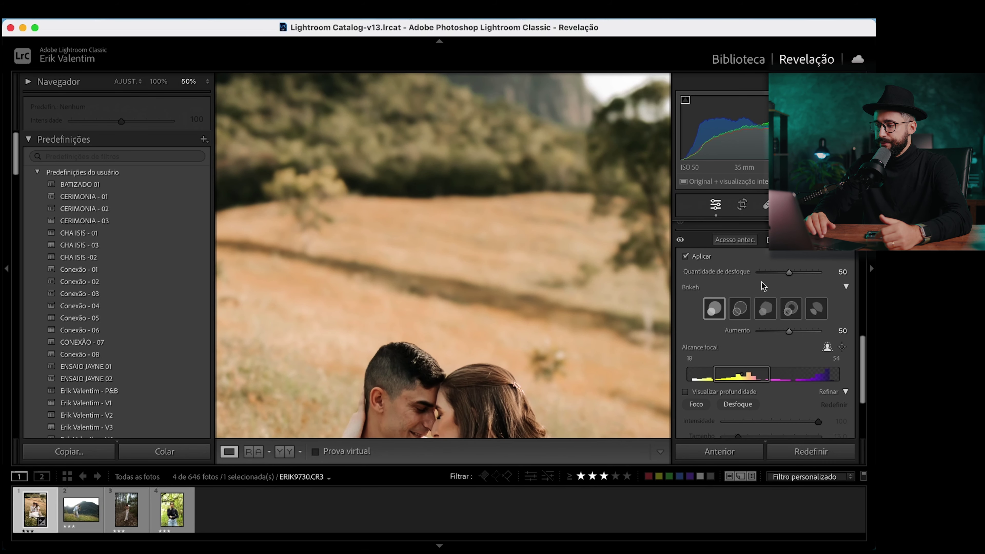
{"action": "left_click_drag", "start_coordinate": [790, 273], "coordinate": [823, 273]}
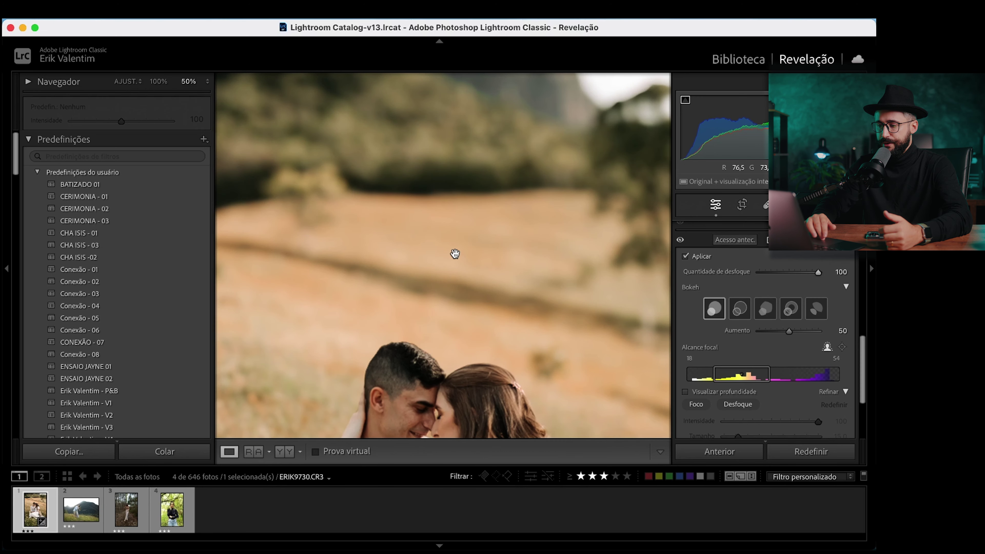
{"action": "left_click", "coordinate": [455, 253]}
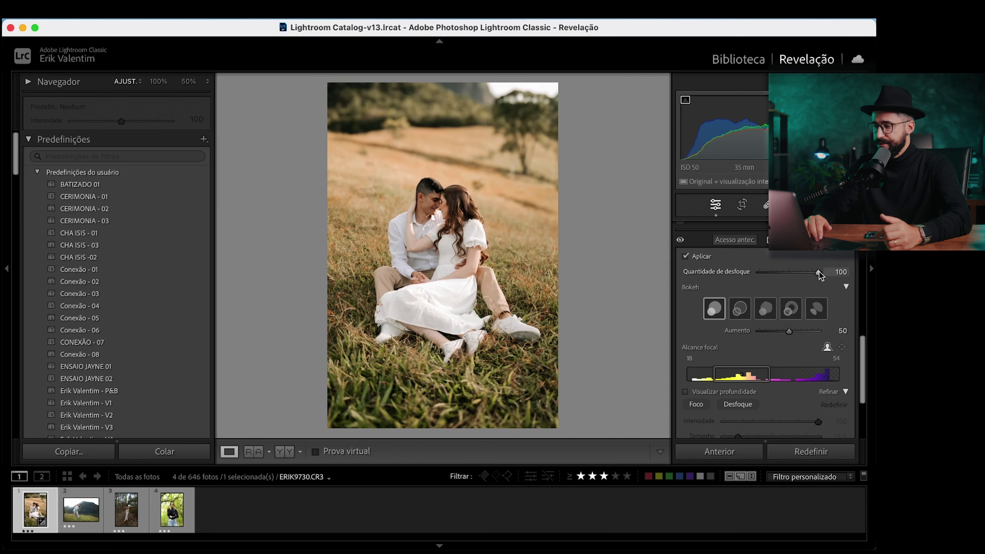
{"action": "left_click_drag", "start_coordinate": [814, 270], "coordinate": [745, 270]}
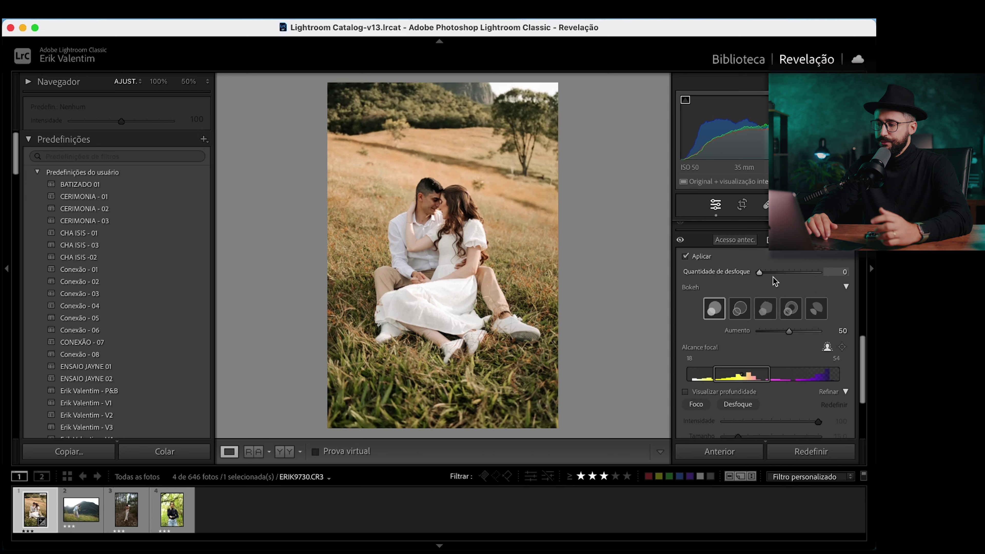
{"action": "left_click_drag", "start_coordinate": [760, 271], "coordinate": [788, 275]}
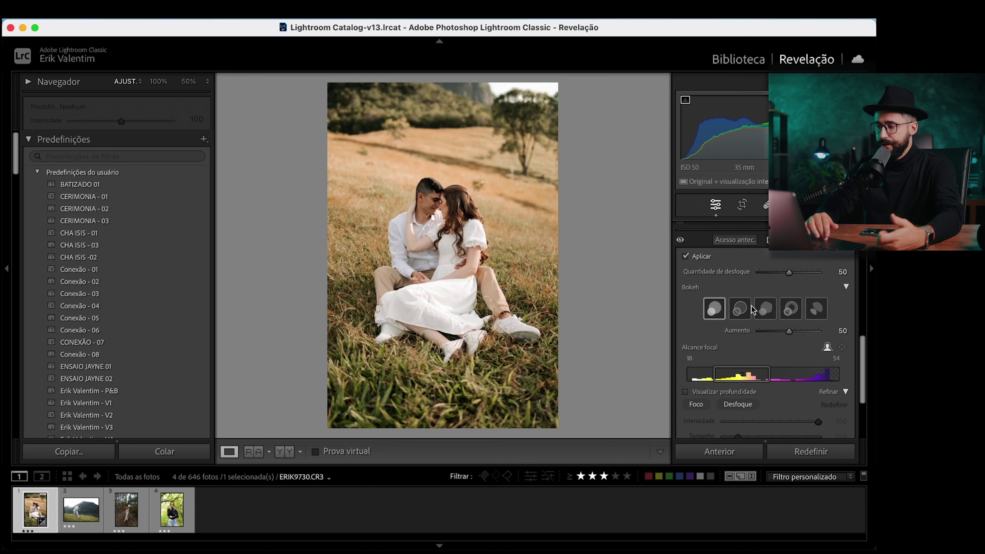
{"action": "left_click", "coordinate": [767, 311]}
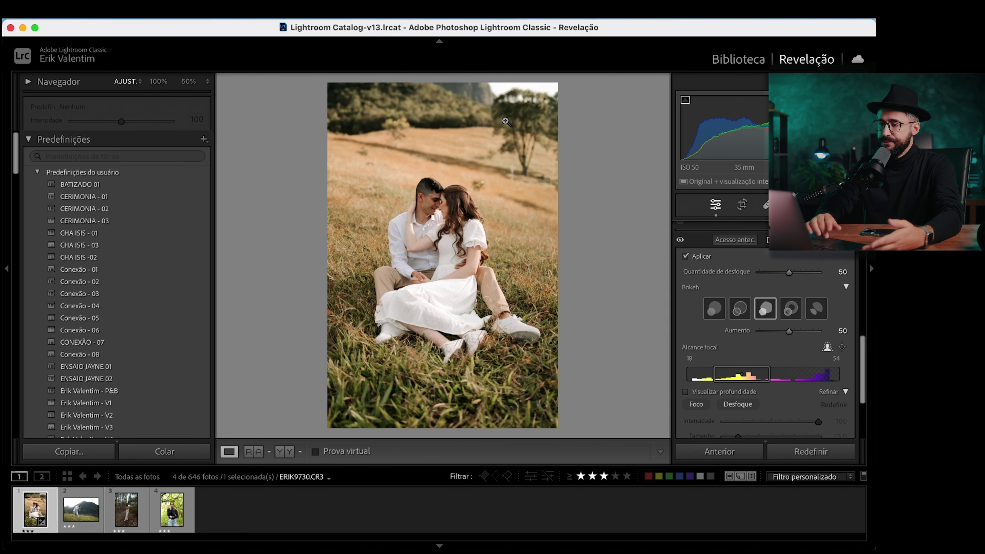
{"action": "left_click", "coordinate": [439, 132]}
{"action": "mouse_move", "coordinate": [439, 132]}
{"action": "left_mouse_down"}
{"action": "mouse_move", "coordinate": [479, 202]}
{"action": "mouse_move", "coordinate": [335, 202]}
{"action": "left_mouse_up"}
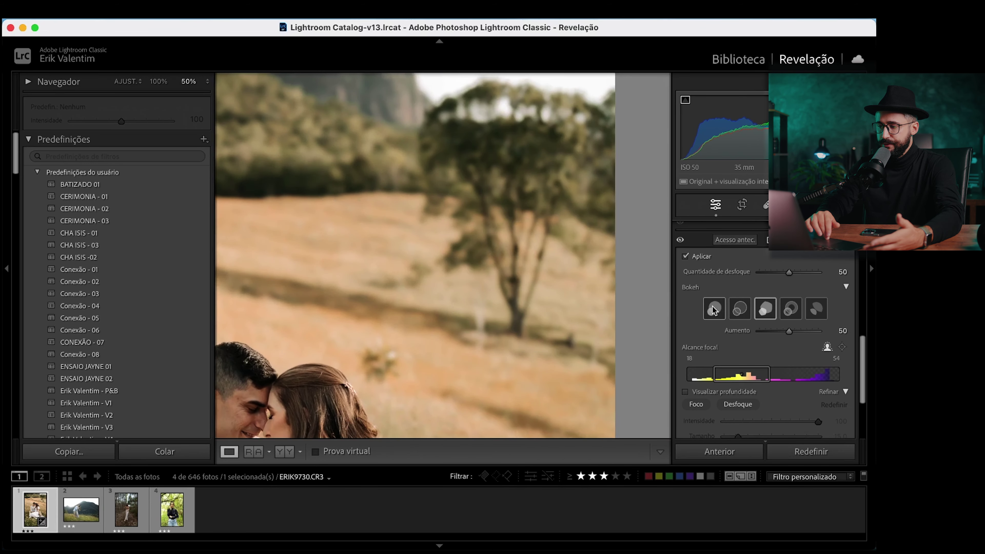
{"action": "left_click", "coordinate": [501, 250]}
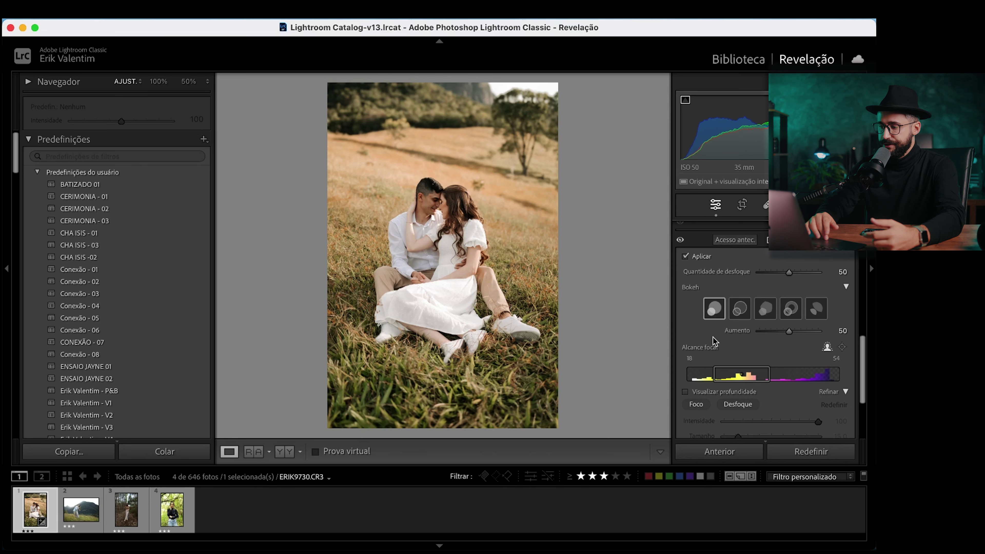
{"action": "scroll", "coordinate": [713, 335], "scroll_direction": "down", "scroll_amount": 3}
{"action": "scroll", "coordinate": [712, 337], "scroll_direction": "down", "scroll_amount": 1}
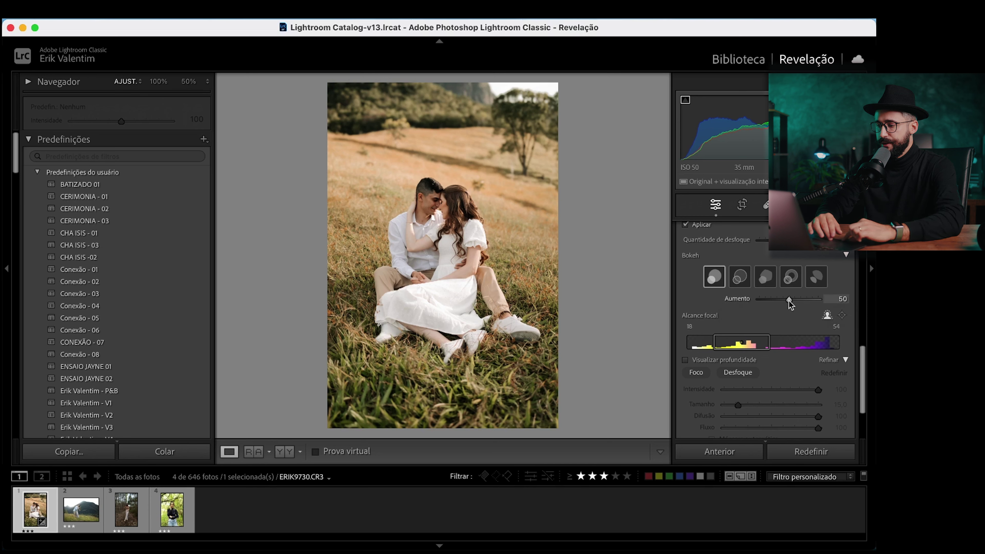
{"action": "mouse_move", "coordinate": [794, 301]}
{"action": "left_mouse_down"}
{"action": "mouse_move", "coordinate": [761, 300]}
{"action": "mouse_move", "coordinate": [825, 307]}
{"action": "left_mouse_up"}
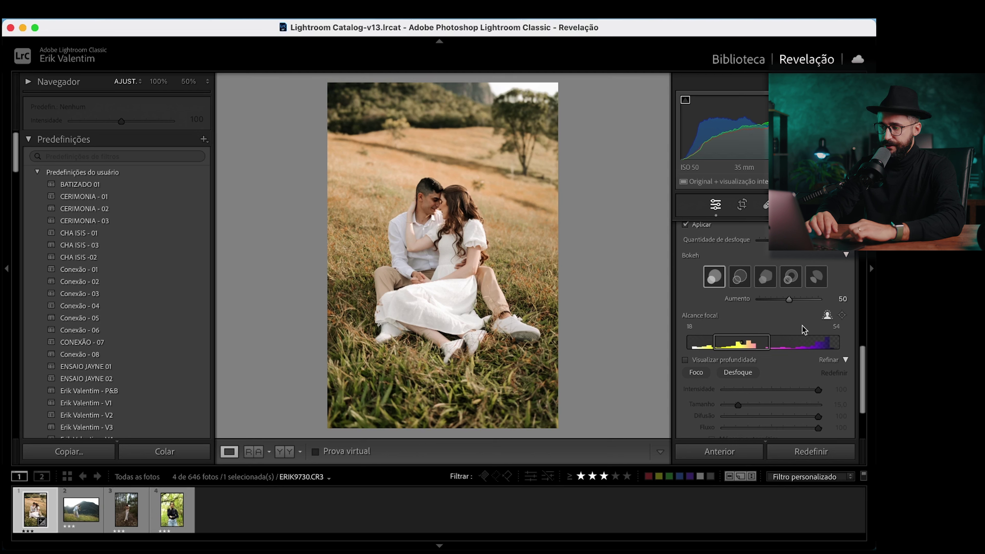
{"action": "double_click", "coordinate": [737, 298]}
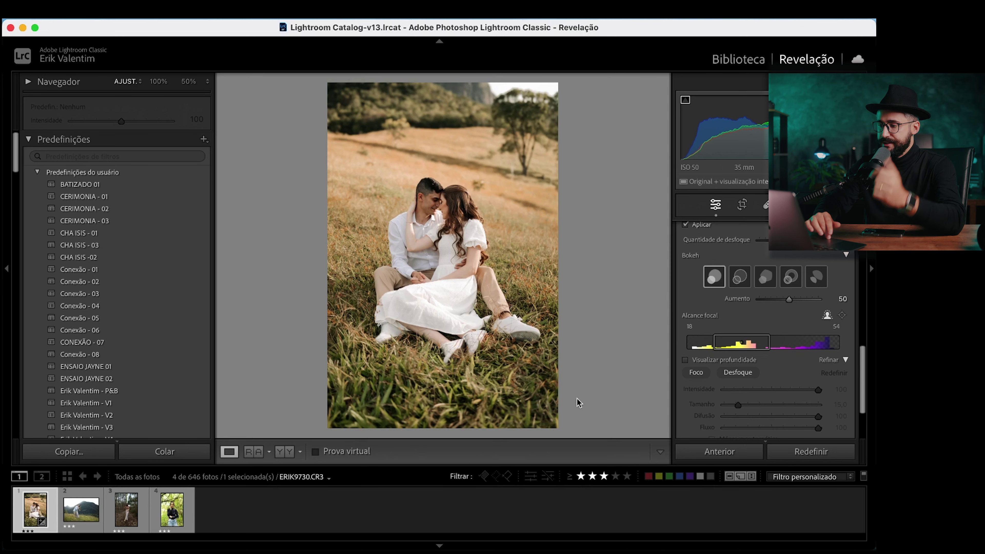
{"action": "scroll", "coordinate": [759, 330], "scroll_direction": "down", "scroll_amount": 1}
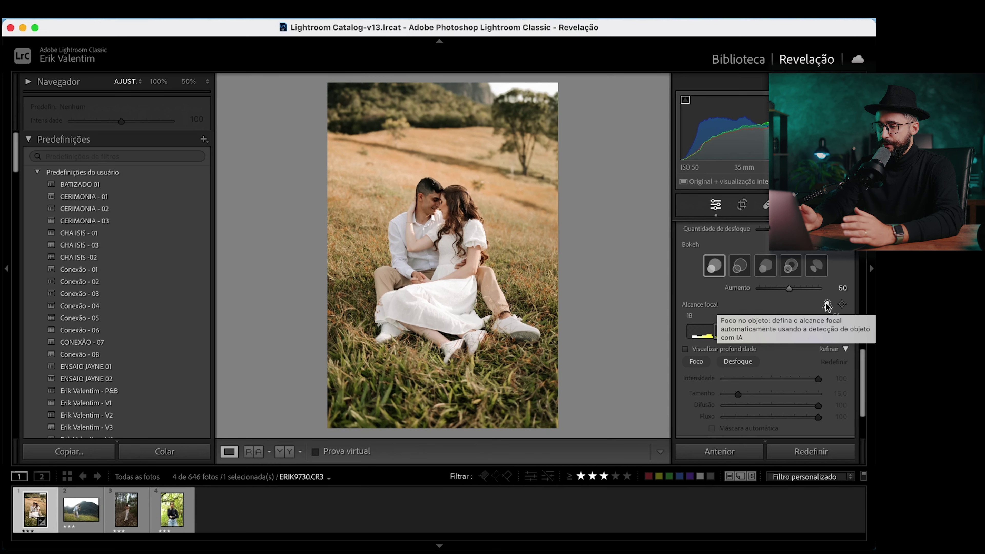
{"action": "left_click", "coordinate": [828, 306]}
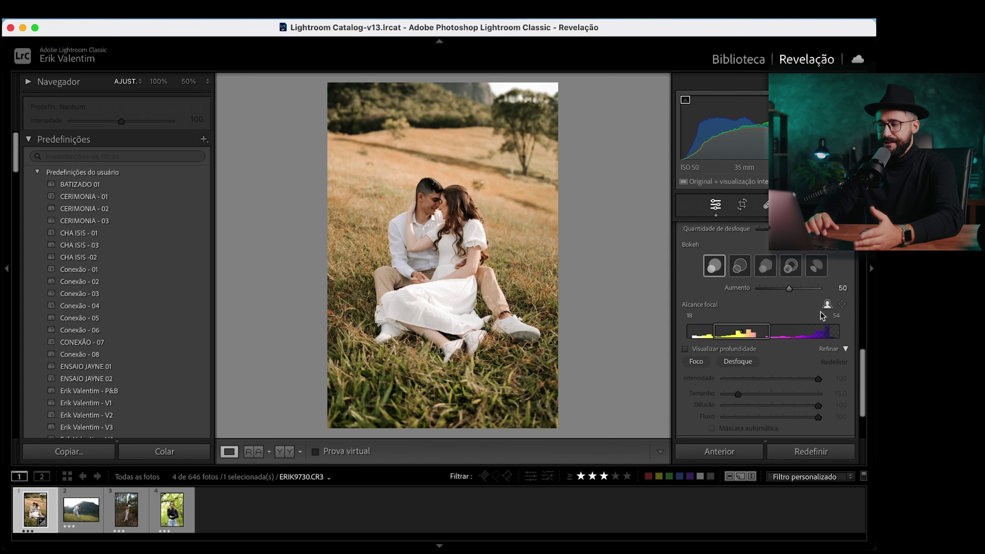
Use the Lens Blur point-focus picker to focus on the background tree, then on the couple
{"action": "left_click", "coordinate": [843, 305]}
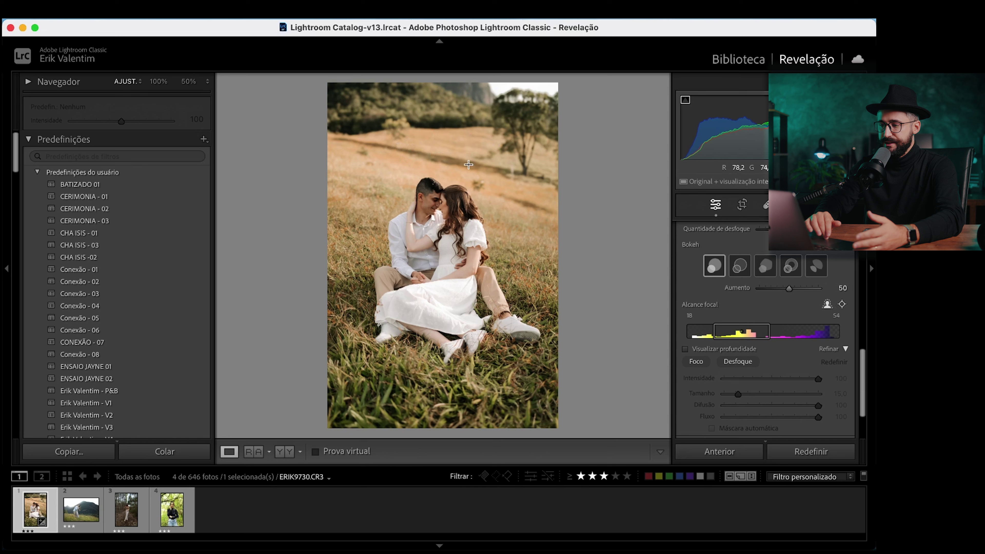
{"action": "left_click", "coordinate": [524, 161]}
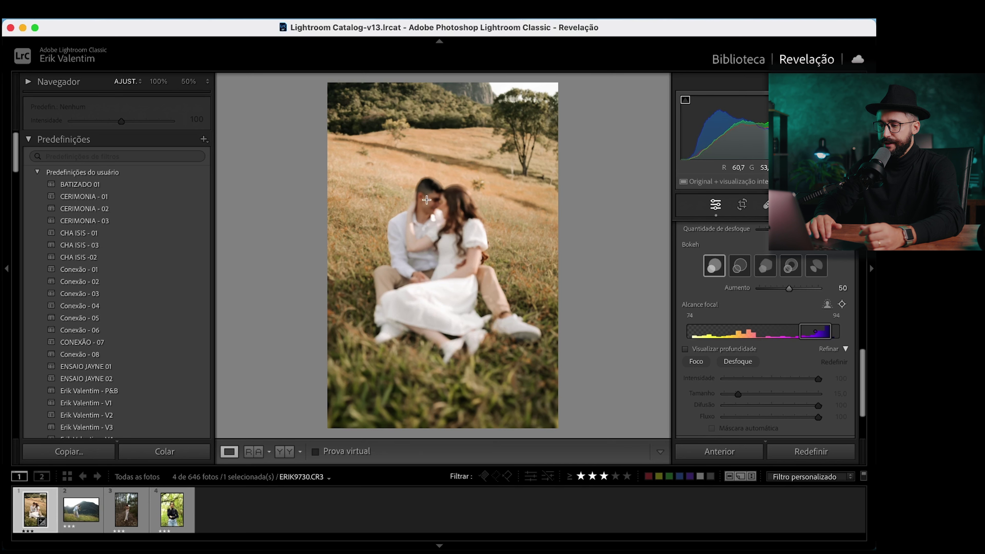
{"action": "left_click", "coordinate": [426, 200]}
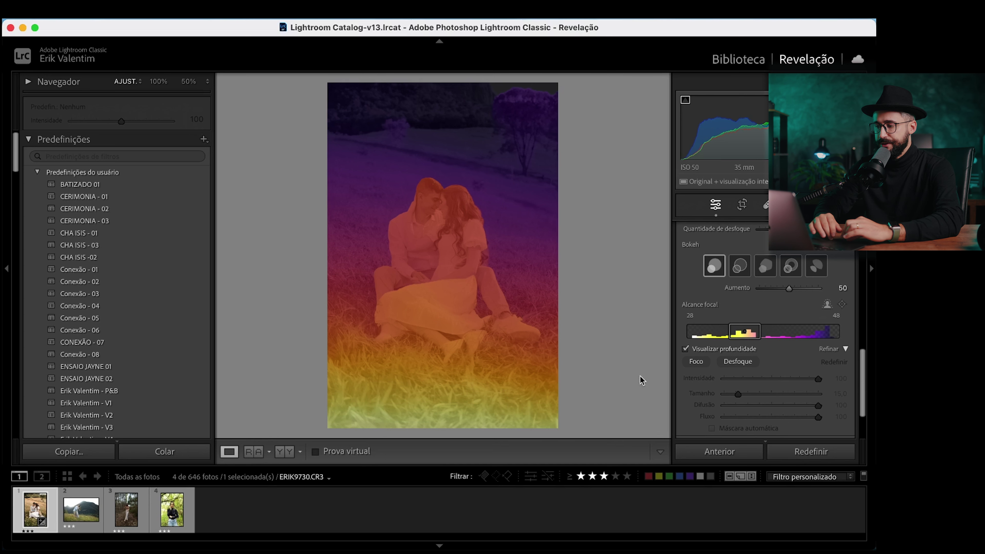
Drag the Lens Blur focal range edges to 39–66 and hide the depth visualization
{"action": "left_click_drag", "start_coordinate": [763, 334], "coordinate": [785, 334]}
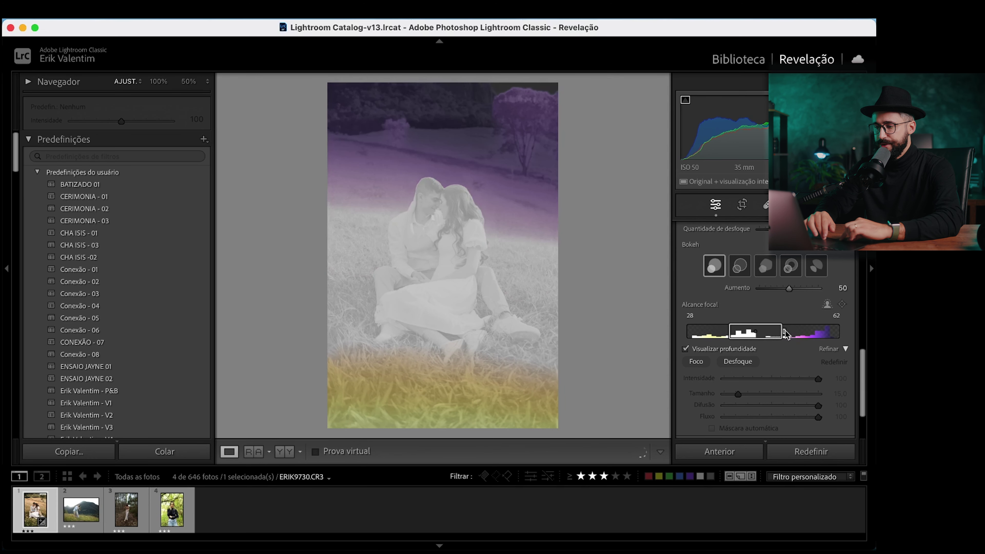
{"action": "left_click_drag", "start_coordinate": [786, 334], "coordinate": [786, 334]}
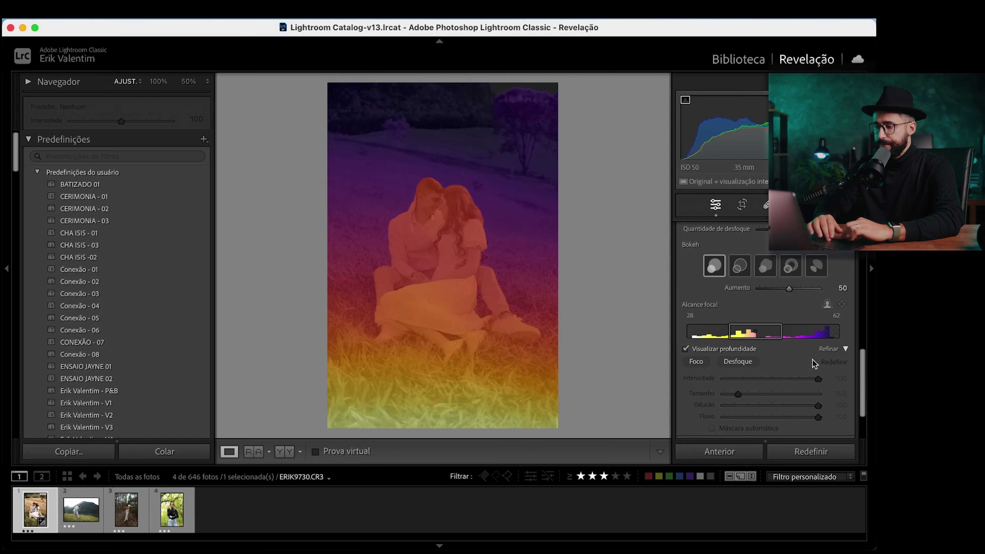
{"action": "left_click_drag", "start_coordinate": [784, 334], "coordinate": [746, 335]}
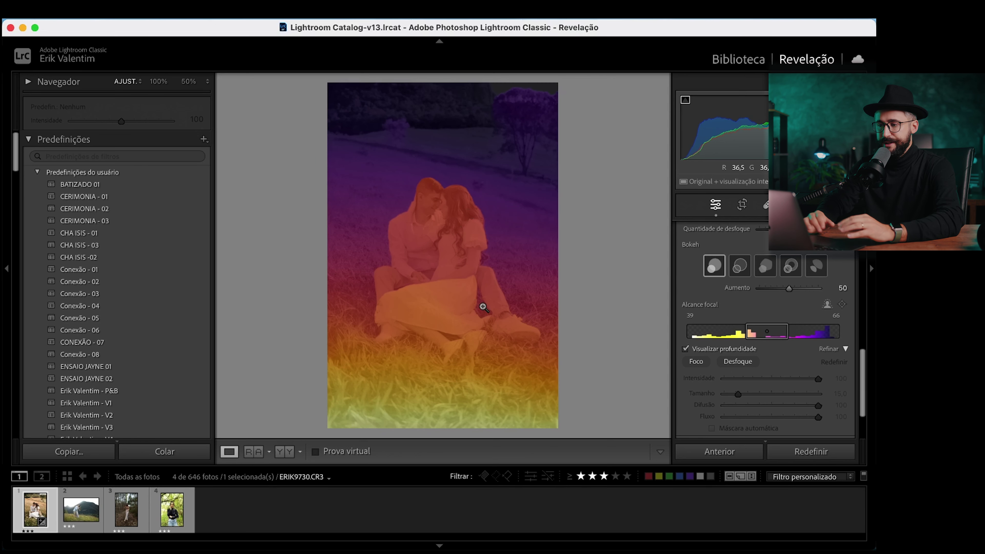
{"action": "left_click", "coordinate": [709, 350]}
Check focus on the couple's faces at 100%, then zoom back out to the whole photo
{"action": "left_click", "coordinate": [394, 273]}
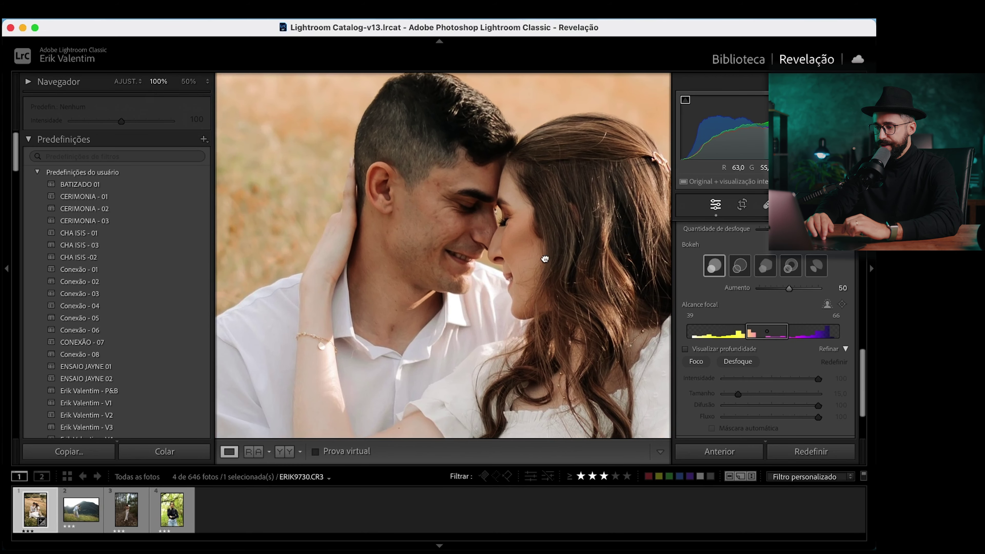
{"action": "scroll", "coordinate": [438, 201], "scroll_direction": "down", "scroll_amount": 3}
{"action": "scroll", "coordinate": [438, 201], "scroll_direction": "down", "scroll_amount": 3}
{"action": "left_click", "coordinate": [473, 192]}
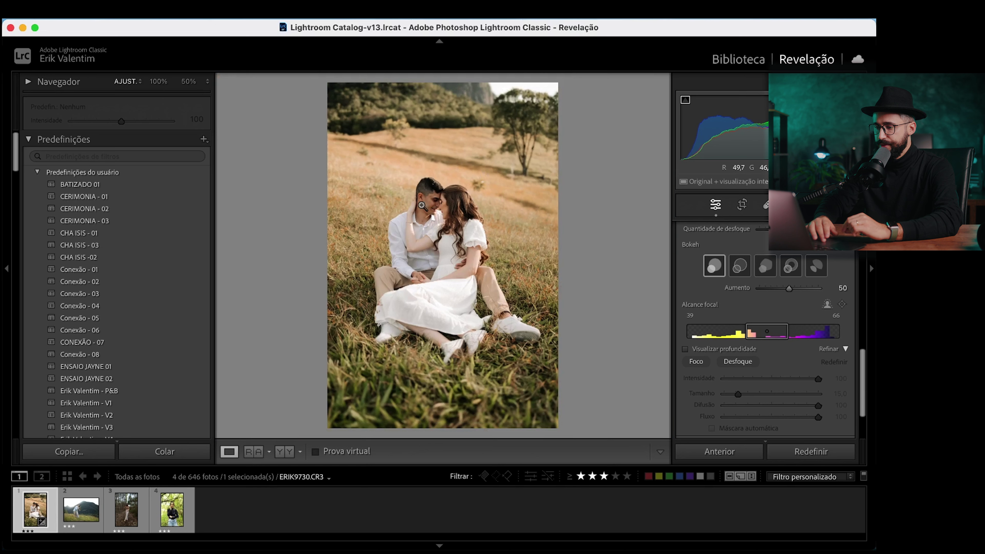
{"action": "scroll", "coordinate": [679, 350], "scroll_direction": "up", "scroll_amount": 3}
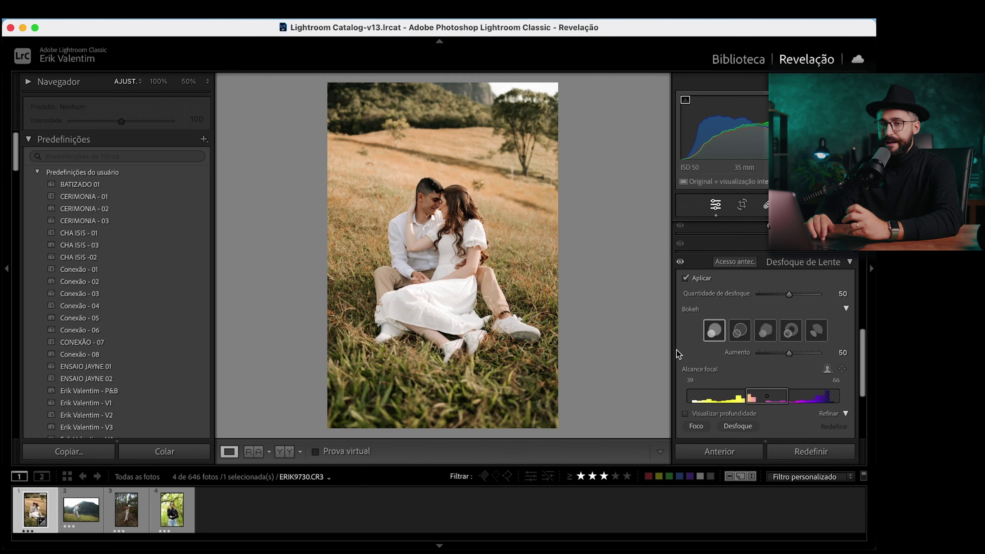
{"action": "scroll", "coordinate": [698, 376], "scroll_direction": "down", "scroll_amount": 3}
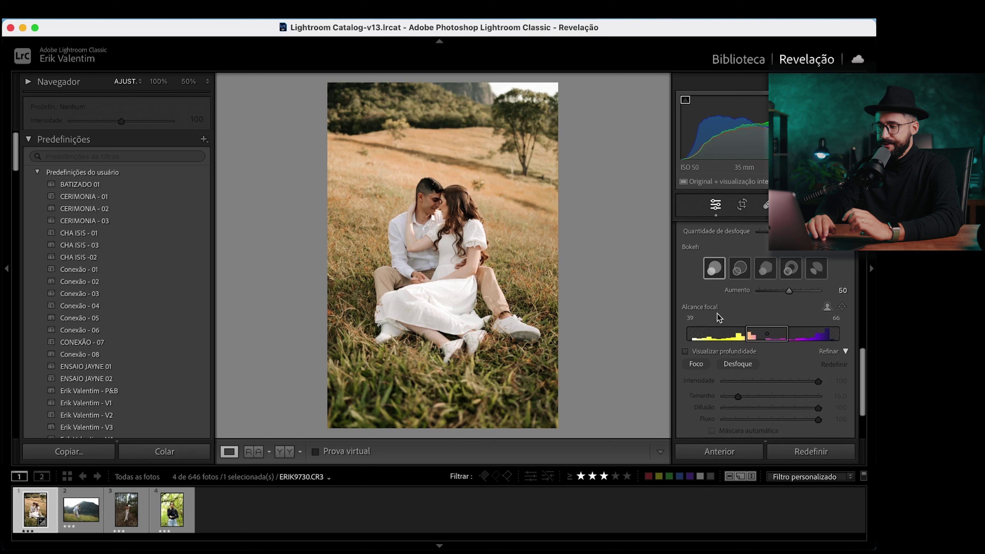
{"action": "scroll", "coordinate": [698, 317], "scroll_direction": "up", "scroll_amount": 1}
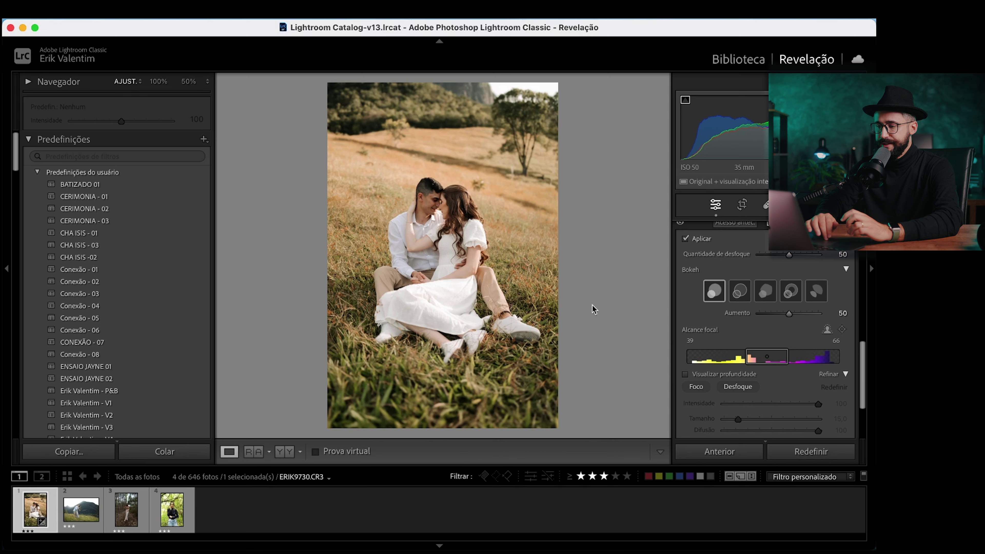
{"action": "scroll", "coordinate": [680, 324], "scroll_direction": "up", "scroll_amount": 1}
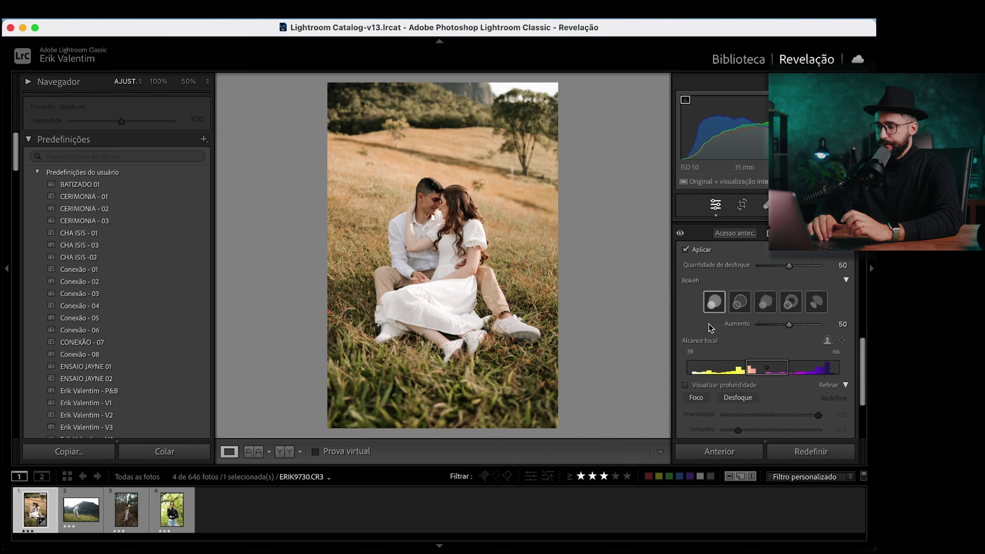
Turn Lens Blur off and inspect the unblurred grass below the shoes at 100% and 50%
{"action": "left_click", "coordinate": [686, 252]}
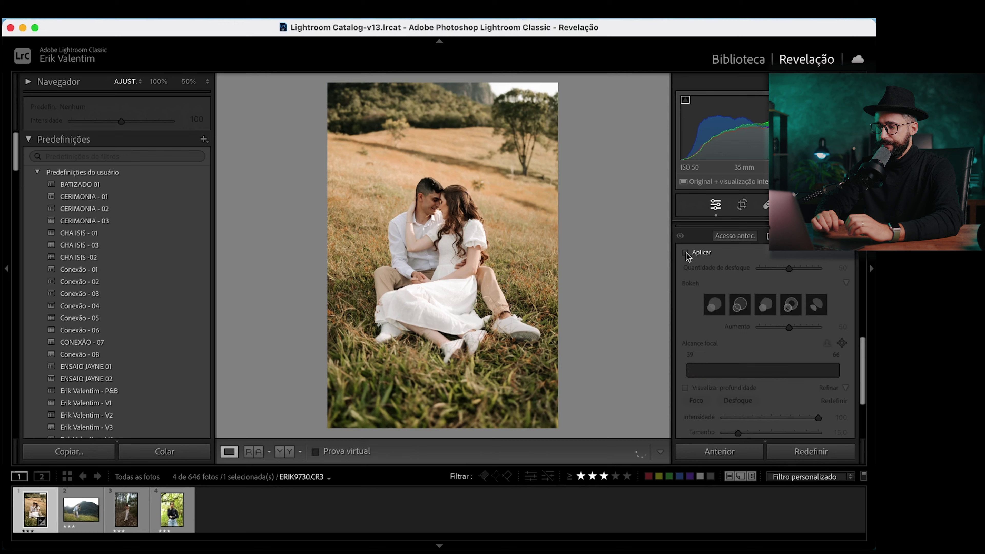
{"action": "left_click", "coordinate": [462, 394]}
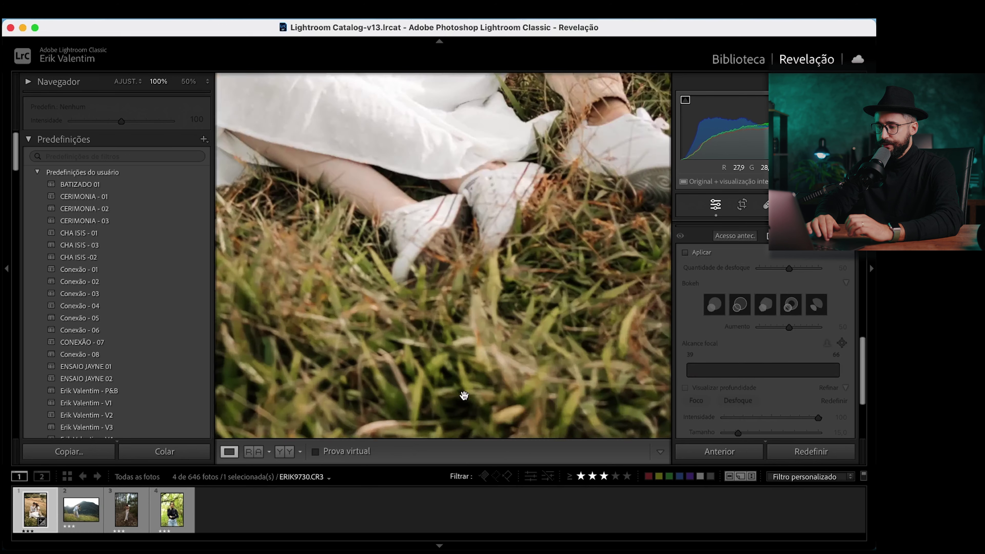
{"action": "scroll", "coordinate": [522, 374], "scroll_direction": "left", "scroll_amount": 3}
{"action": "scroll", "coordinate": [356, 335], "scroll_direction": "left", "scroll_amount": 3}
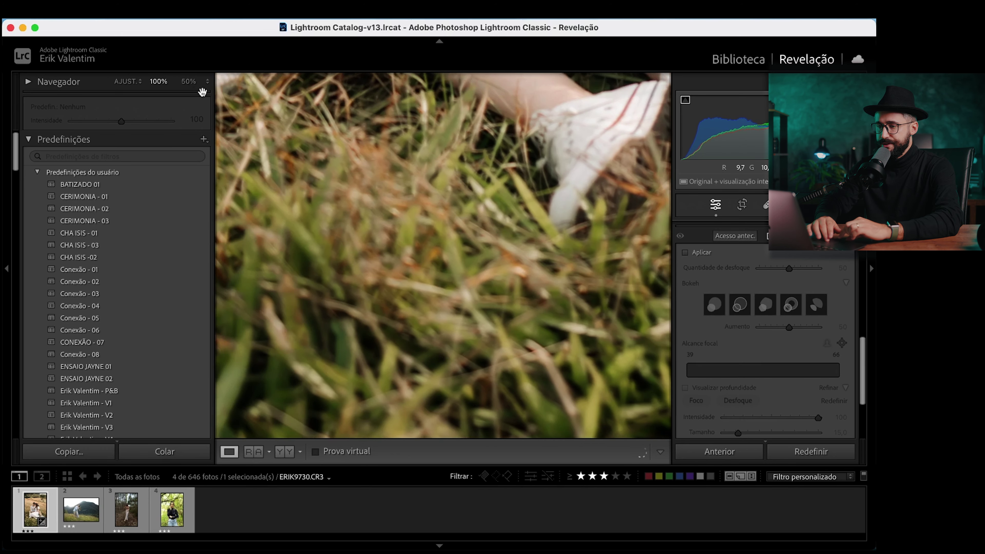
{"action": "left_click", "coordinate": [188, 81]}
{"action": "scroll", "coordinate": [554, 334], "scroll_direction": "left", "scroll_amount": 3}
{"action": "scroll", "coordinate": [434, 252], "scroll_direction": "down", "scroll_amount": 3}
{"action": "scroll", "coordinate": [434, 252], "scroll_direction": "up", "scroll_amount": 2}
{"action": "scroll", "coordinate": [504, 303], "scroll_direction": "right", "scroll_amount": 3}
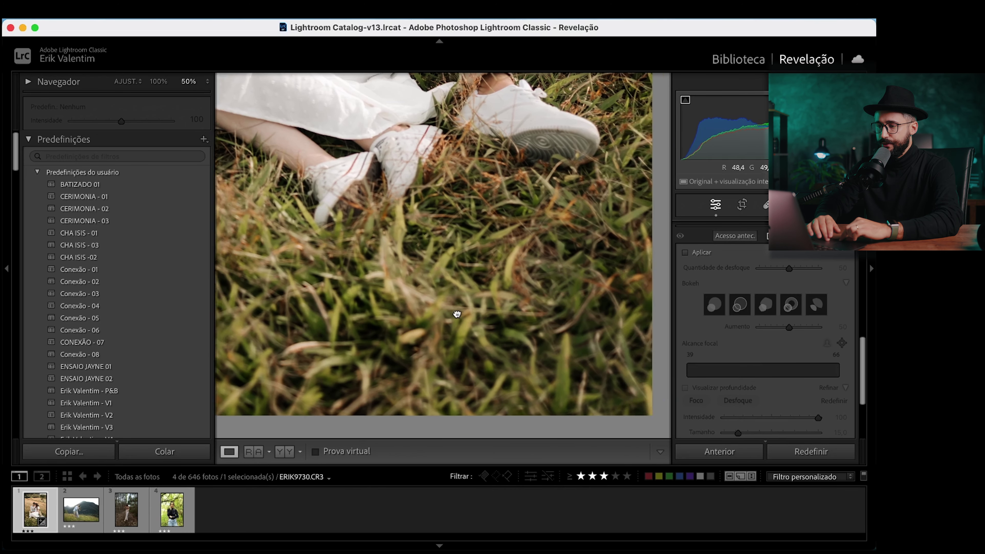
{"action": "scroll", "coordinate": [544, 314], "scroll_direction": "left", "scroll_amount": 3}
{"action": "scroll", "coordinate": [544, 314], "scroll_direction": "left", "scroll_amount": 5}
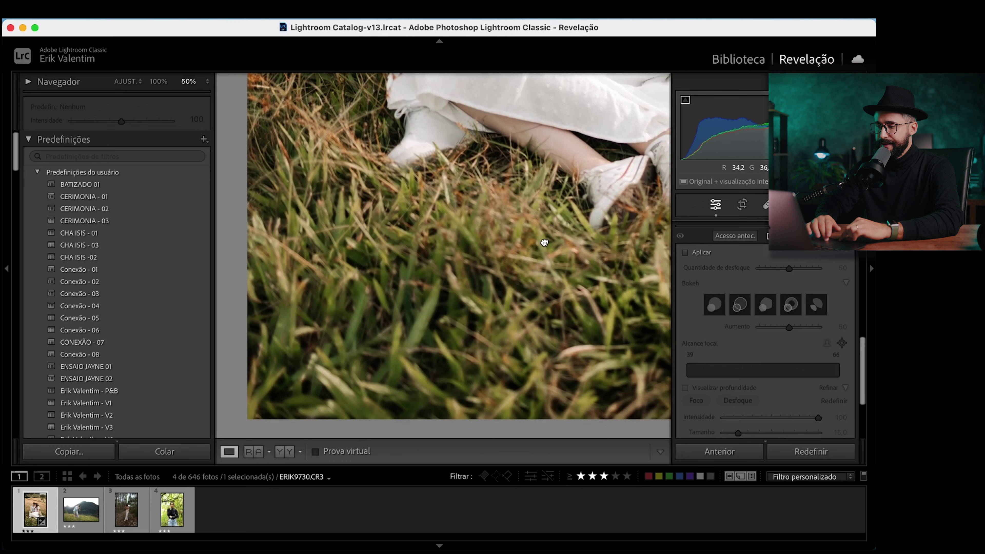
Re-enable Lens Blur, pan across the blurred grass and the couple, then fit the view with Z
{"action": "left_click", "coordinate": [686, 253]}
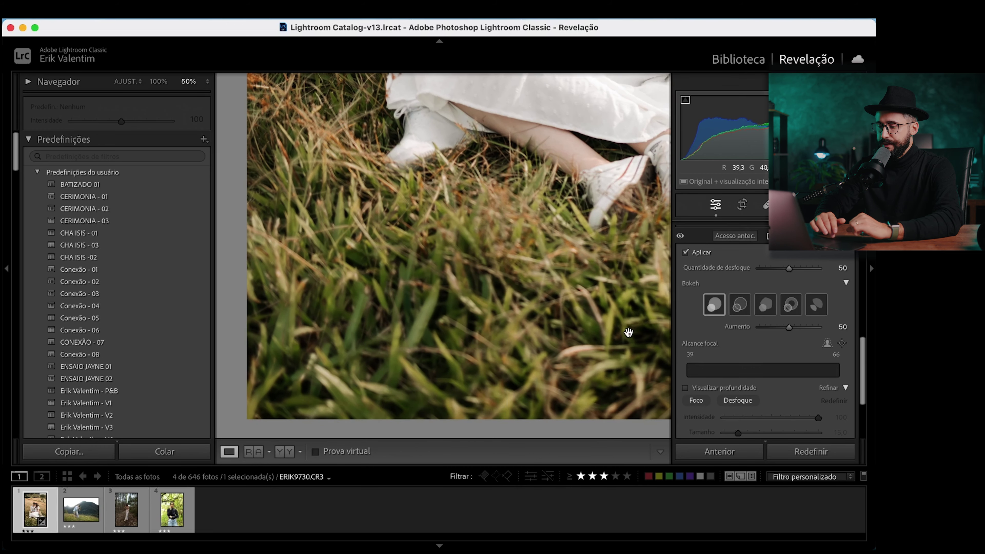
{"action": "left_click_drag", "start_coordinate": [598, 304], "coordinate": [453, 304]}
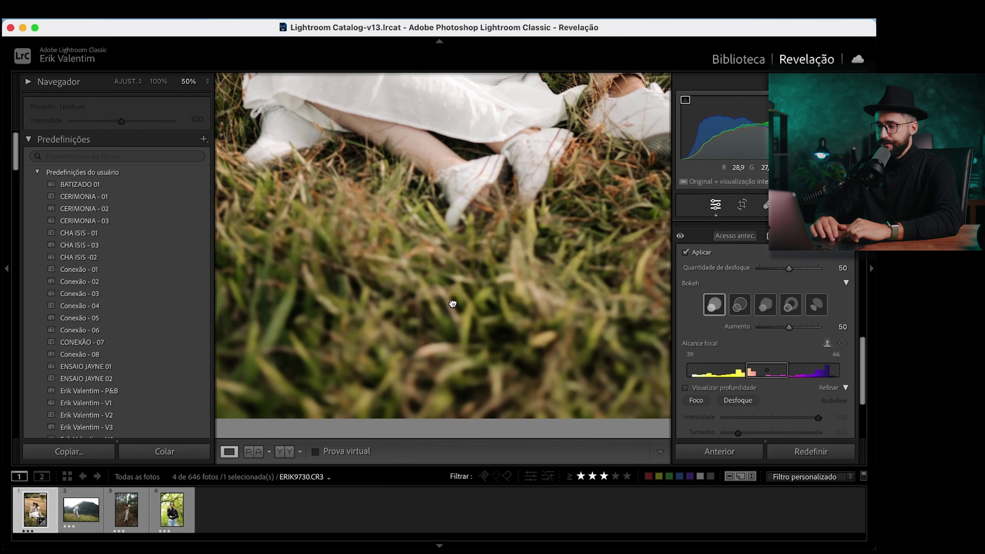
{"action": "left_click_drag", "start_coordinate": [540, 300], "coordinate": [385, 323]}
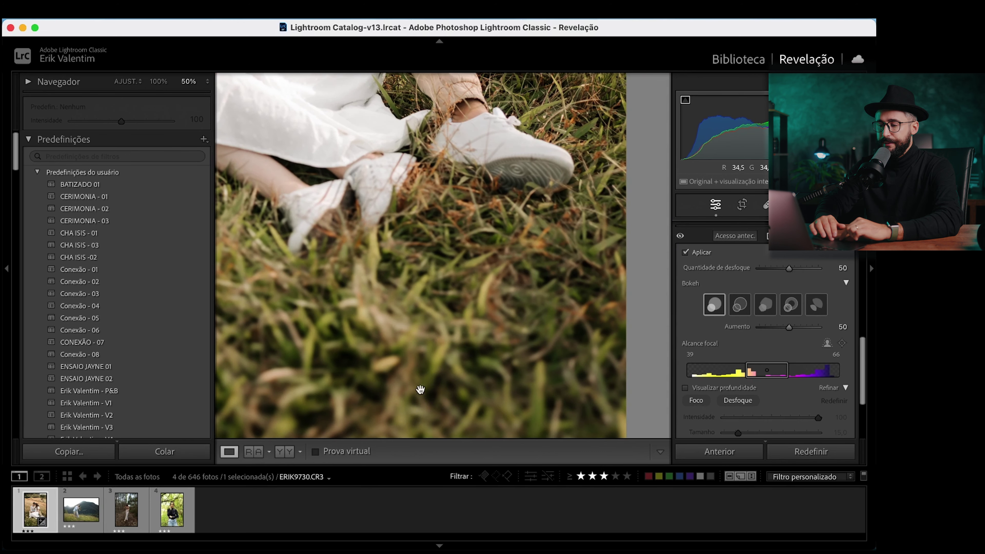
{"action": "left_click", "coordinate": [396, 238]}
{"action": "left_click", "coordinate": [396, 235]}
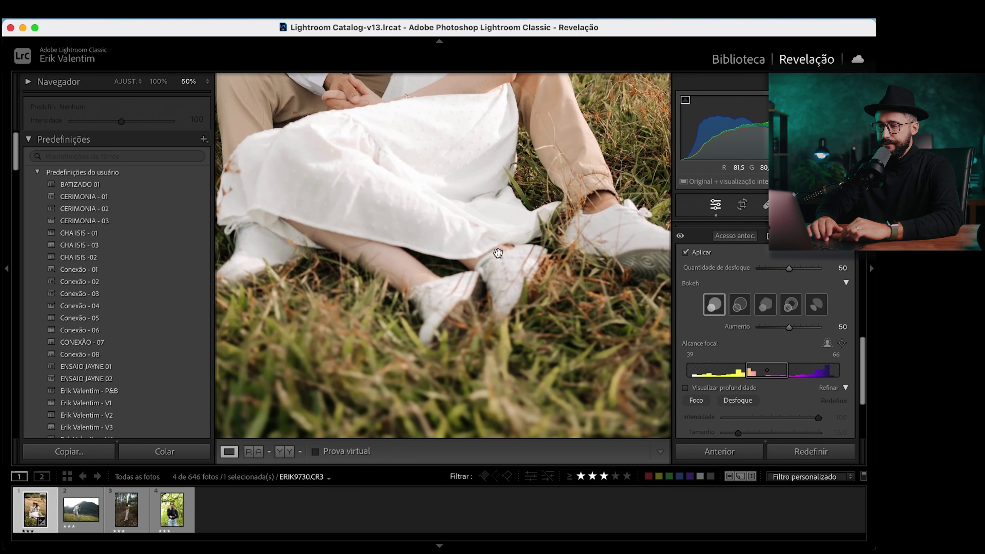
{"action": "left_click_drag", "start_coordinate": [498, 253], "coordinate": [442, 315]}
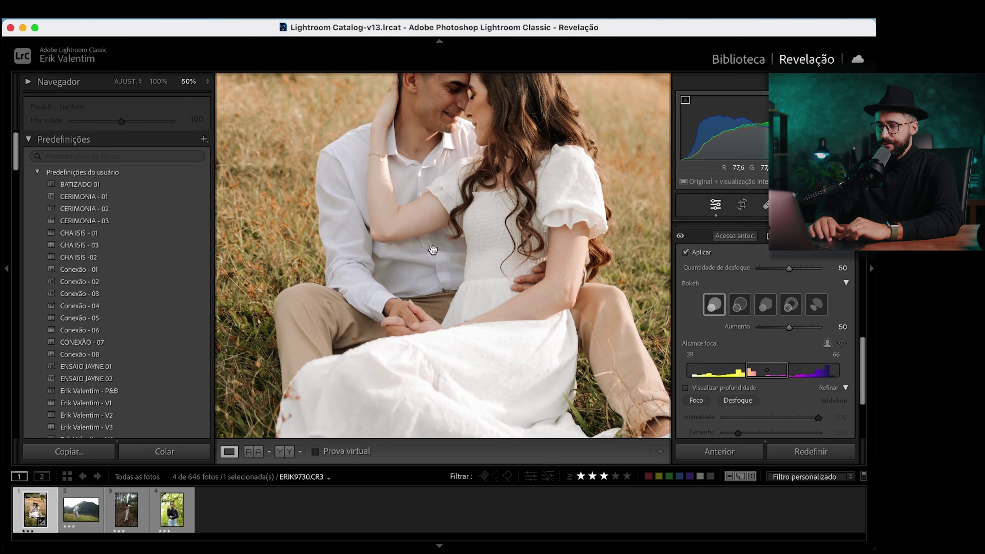
{"action": "left_click_drag", "start_coordinate": [434, 250], "coordinate": [506, 263]}
{"action": "left_click_drag", "start_coordinate": [347, 191], "coordinate": [362, 267]}
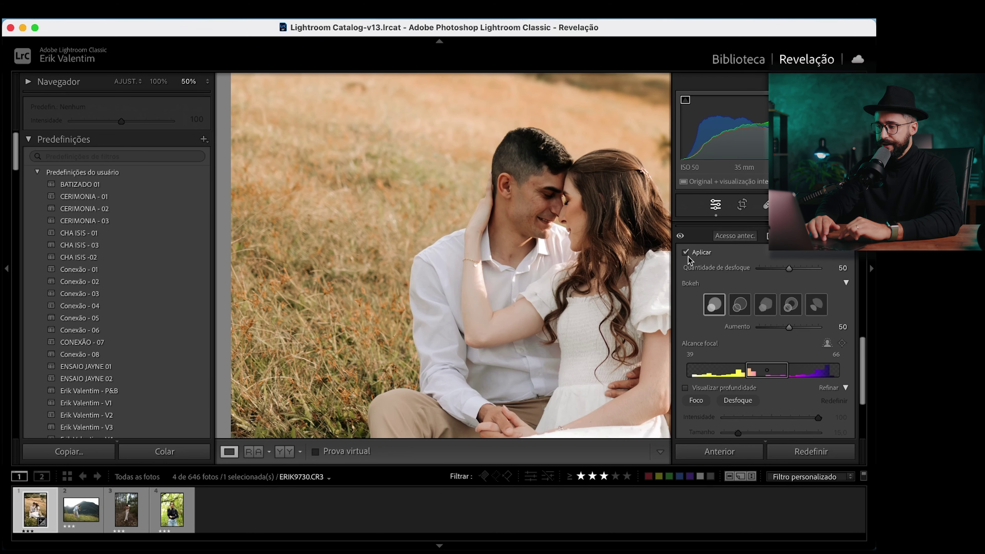
{"action": "scroll", "coordinate": [687, 258], "scroll_direction": "down", "scroll_amount": 1}
{"action": "key", "text": "z"}
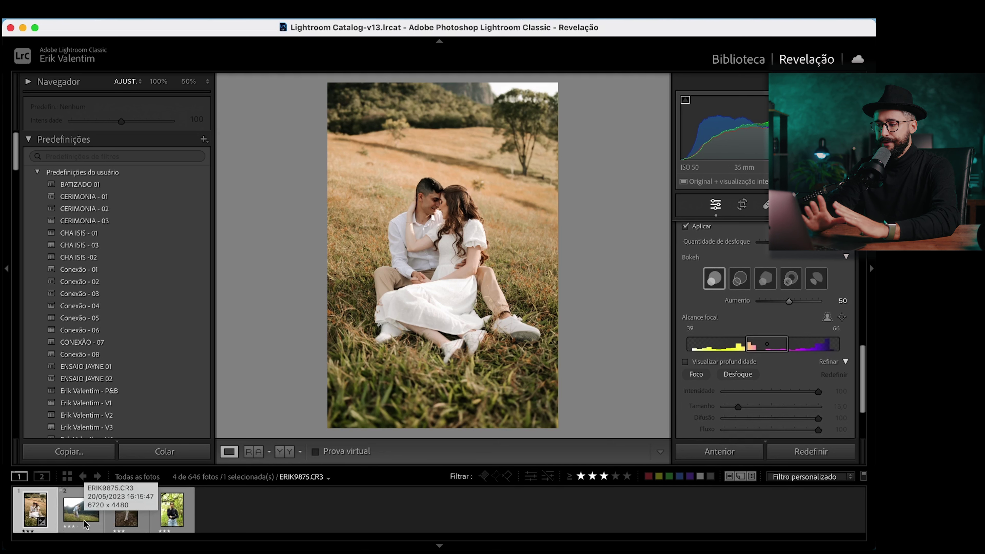
Switch to ERIK9875.CR3 and apply the Conexão - 03 preset with slightly lowered exposure
{"action": "left_click", "coordinate": [85, 522]}
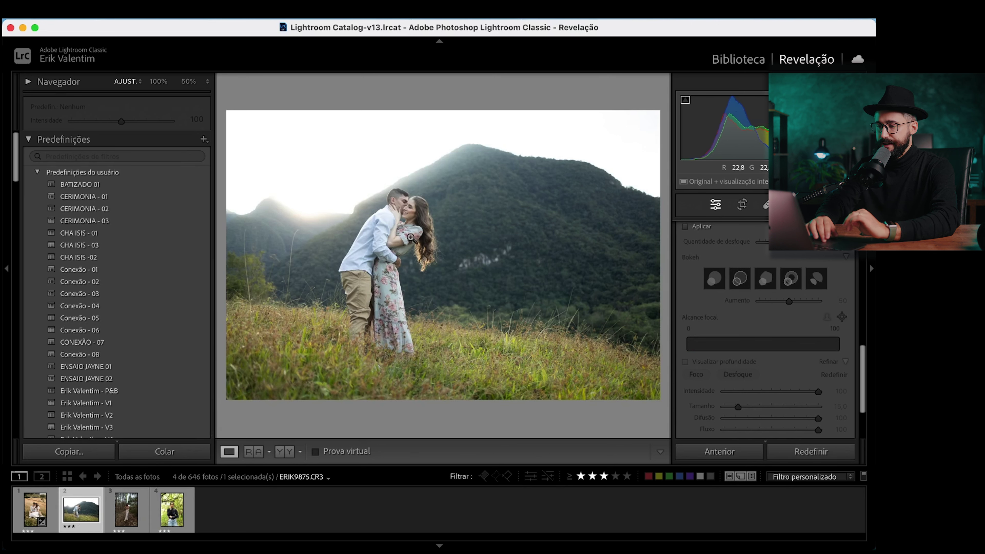
{"action": "key", "text": "backslash"}
{"action": "key", "text": "backslash"}
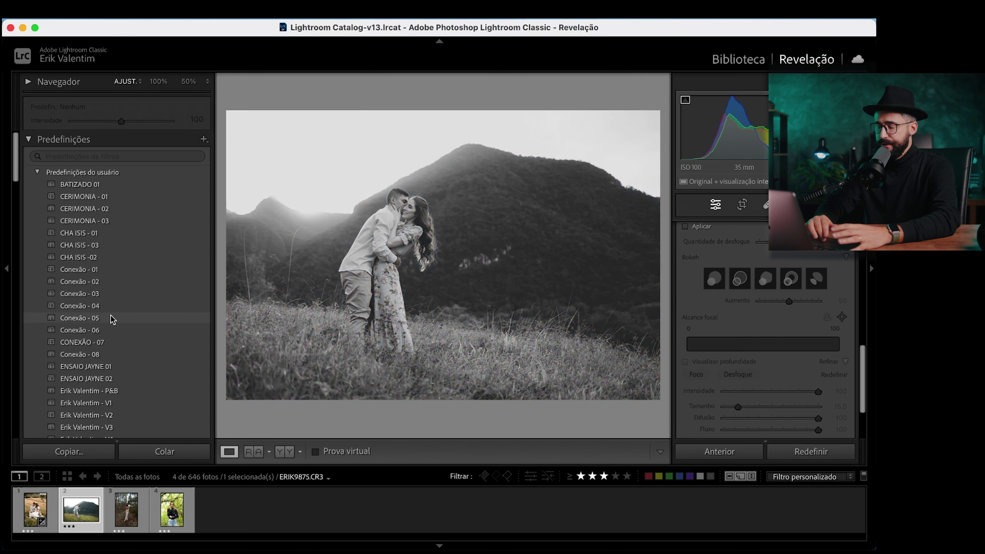
{"action": "left_click", "coordinate": [107, 295]}
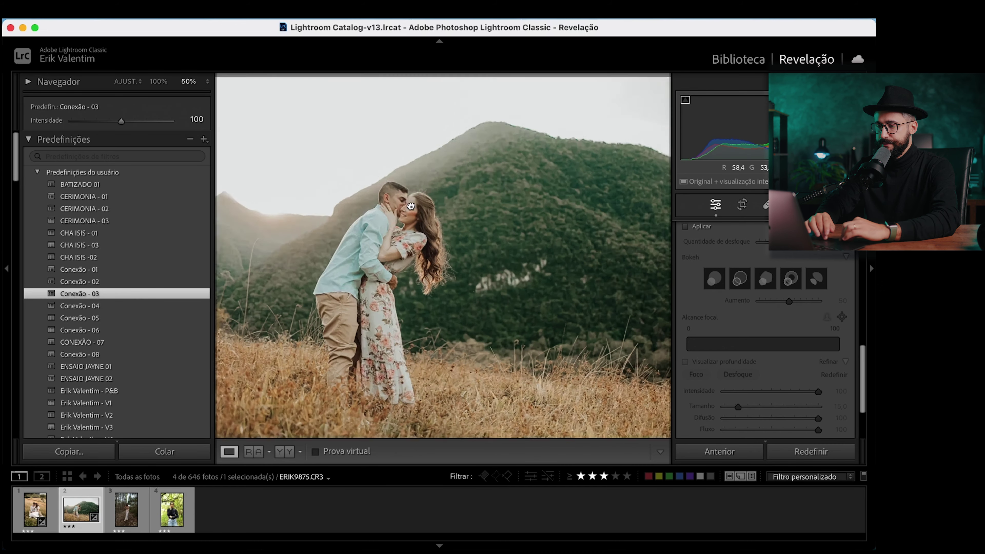
{"action": "key", "text": "super+comma"}
{"action": "key", "text": "super+comma"}
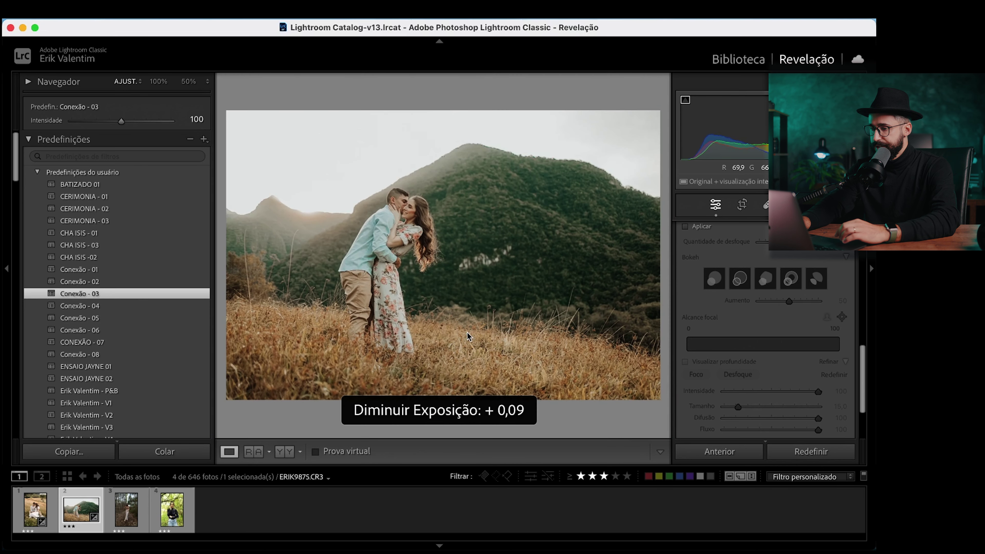
Look closer at the couple and turn on Lens Blur for this photo
{"action": "left_click_drag", "start_coordinate": [468, 336], "coordinate": [604, 297]}
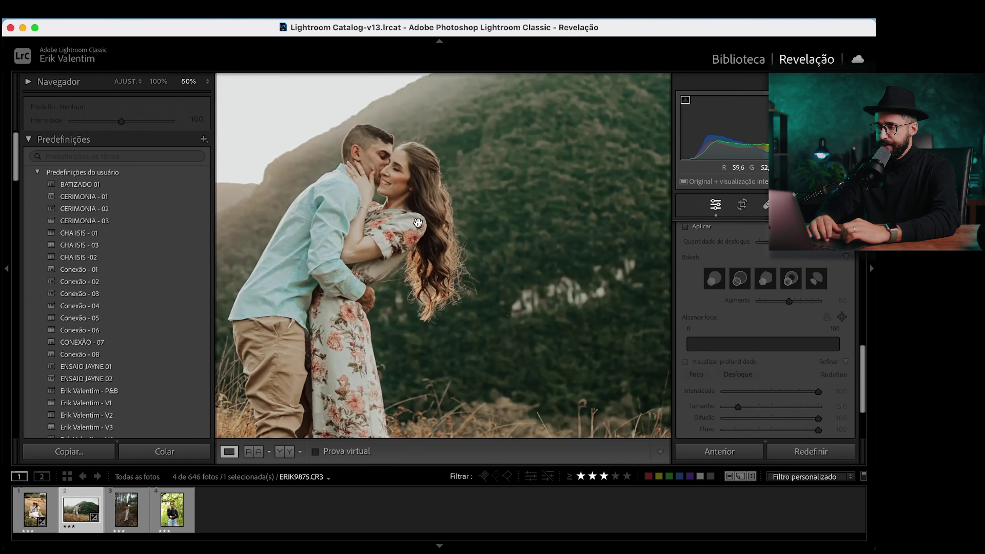
{"action": "scroll", "coordinate": [754, 335], "scroll_direction": "up", "scroll_amount": 2}
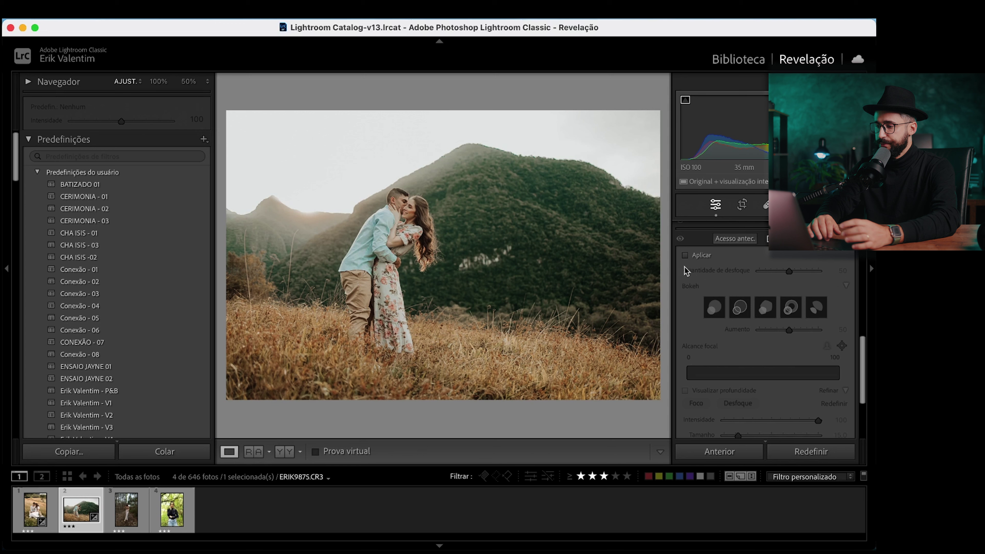
{"action": "left_click", "coordinate": [685, 255]}
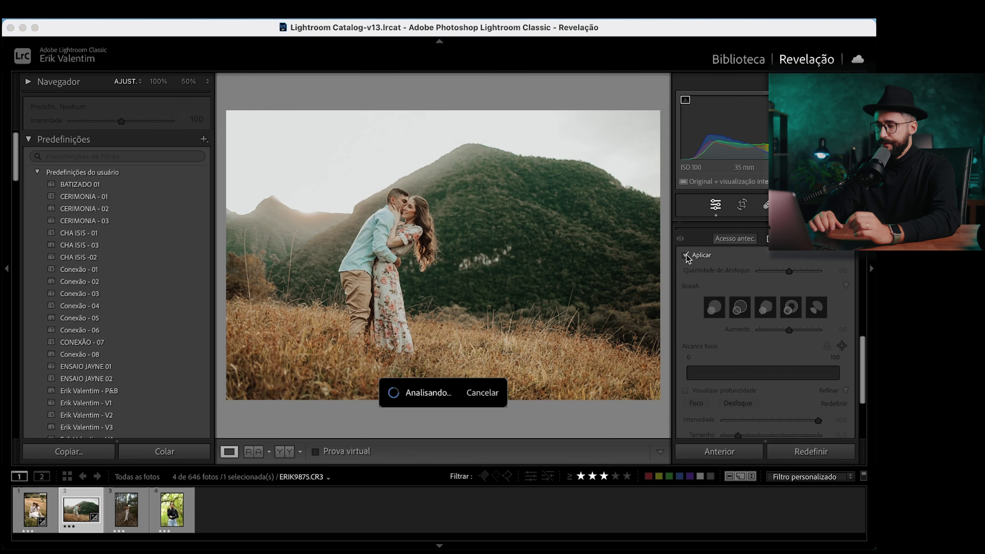
Inspect the mountain photo's background blur (amount 26) at 100%, compare it off, and collapse Lens Blur
{"action": "left_click", "coordinate": [419, 249]}
{"action": "key", "text": "super+equal"}
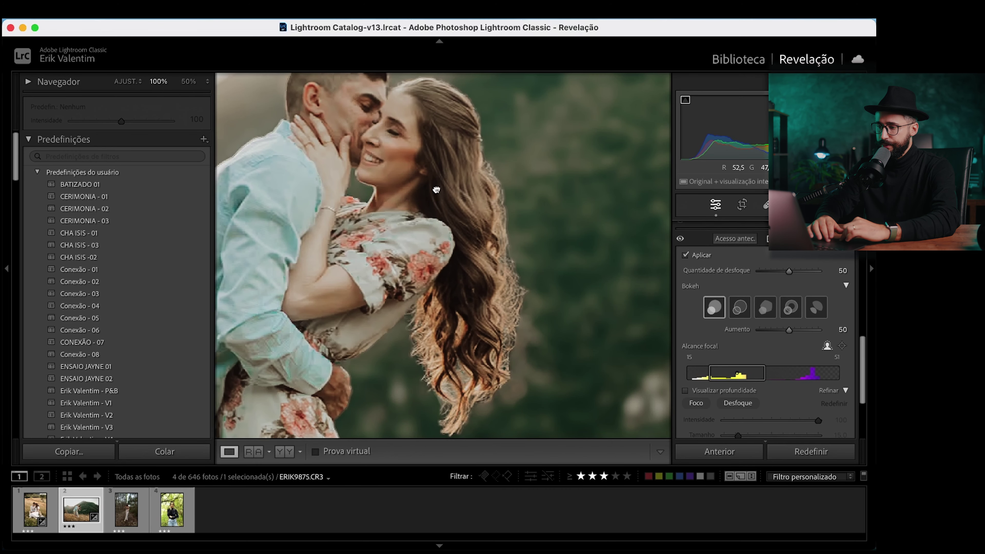
{"action": "left_click_drag", "start_coordinate": [489, 190], "coordinate": [419, 186]}
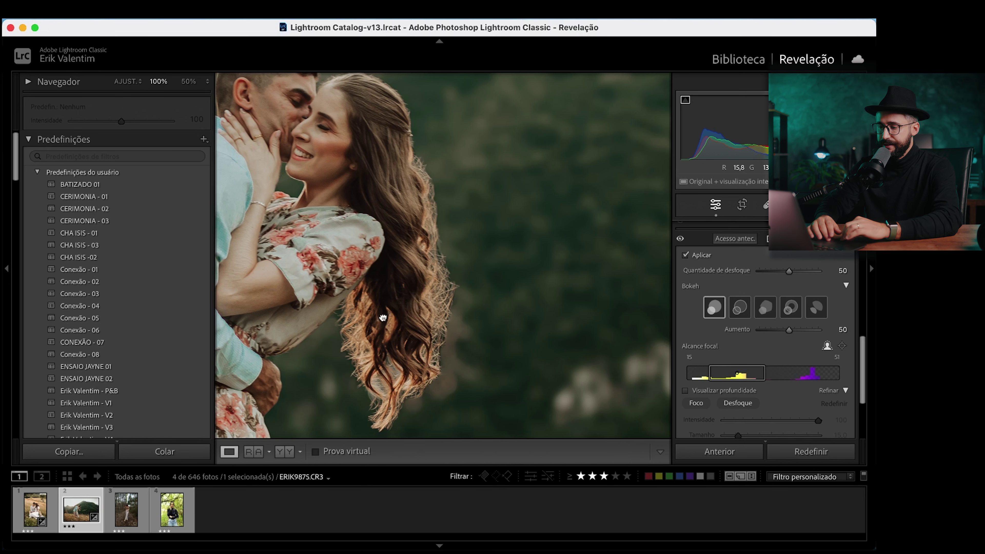
{"action": "left_click_drag", "start_coordinate": [383, 318], "coordinate": [409, 293]}
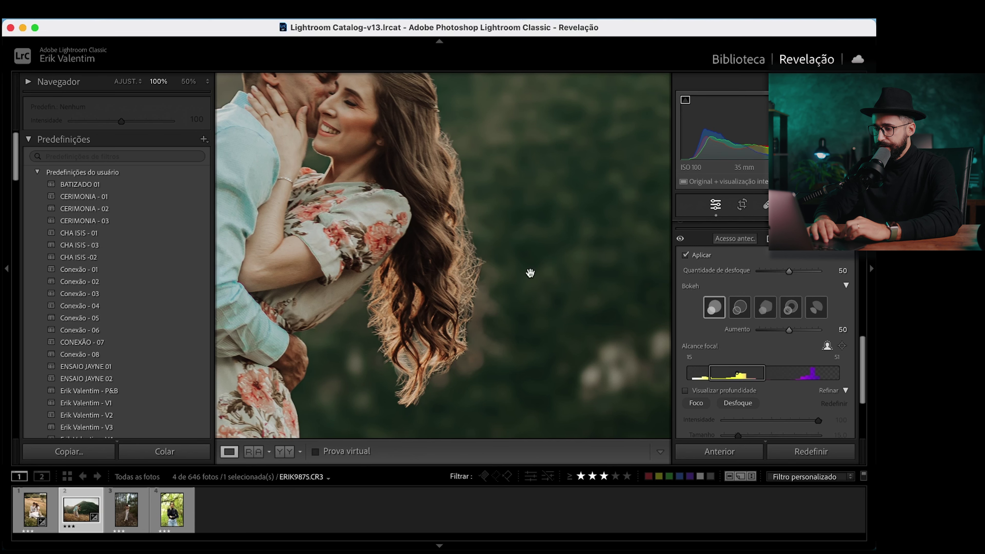
{"action": "left_click_drag", "start_coordinate": [472, 319], "coordinate": [465, 305]}
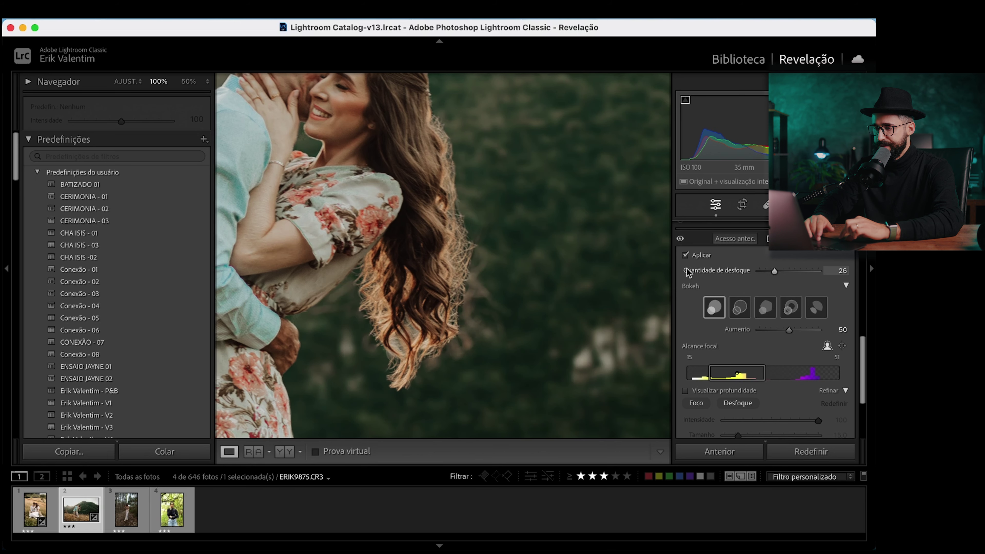
{"action": "left_click", "coordinate": [344, 307]}
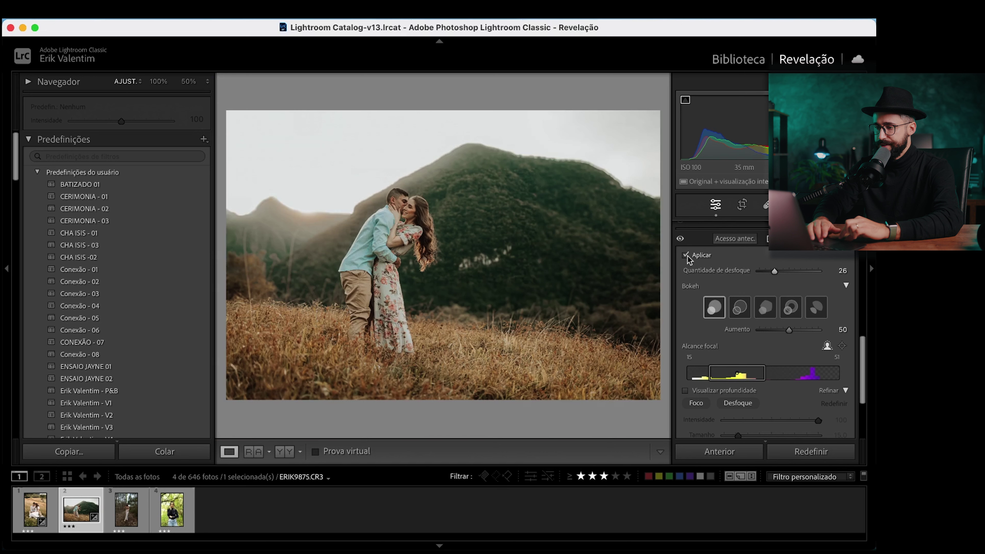
{"action": "left_click", "coordinate": [689, 255]}
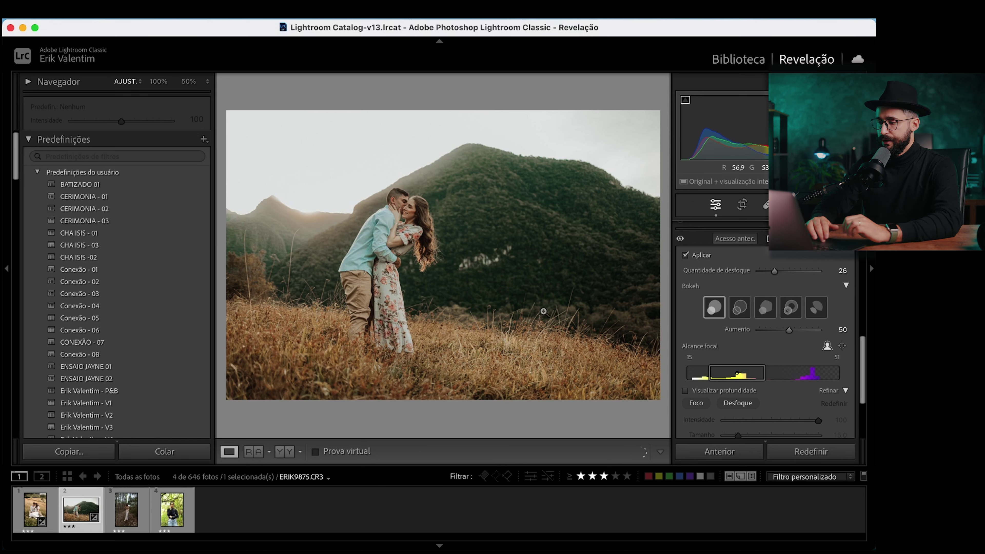
{"action": "left_click", "coordinate": [783, 239]}
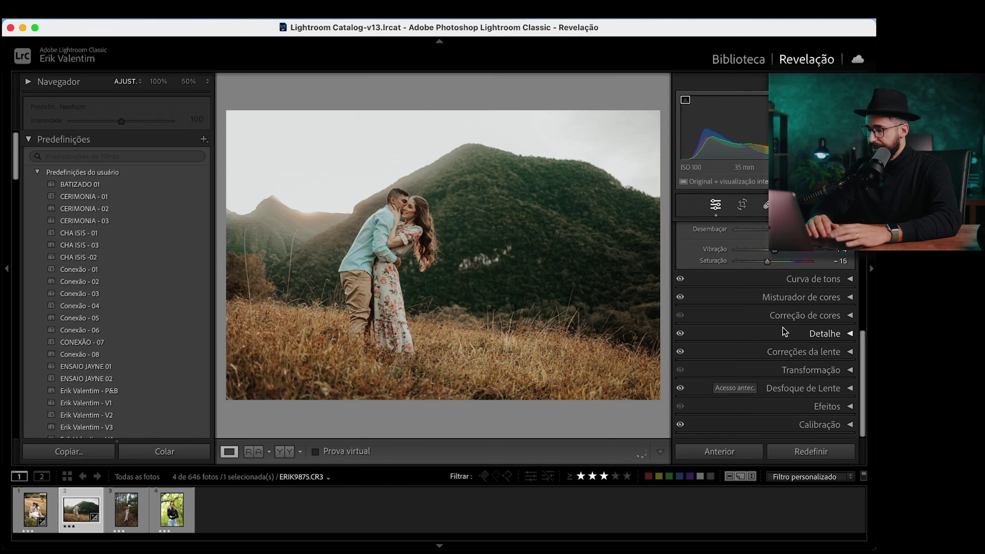
Expand Misturador de cores and review the preset's HSL hue adjustments
{"action": "left_click", "coordinate": [801, 297]}
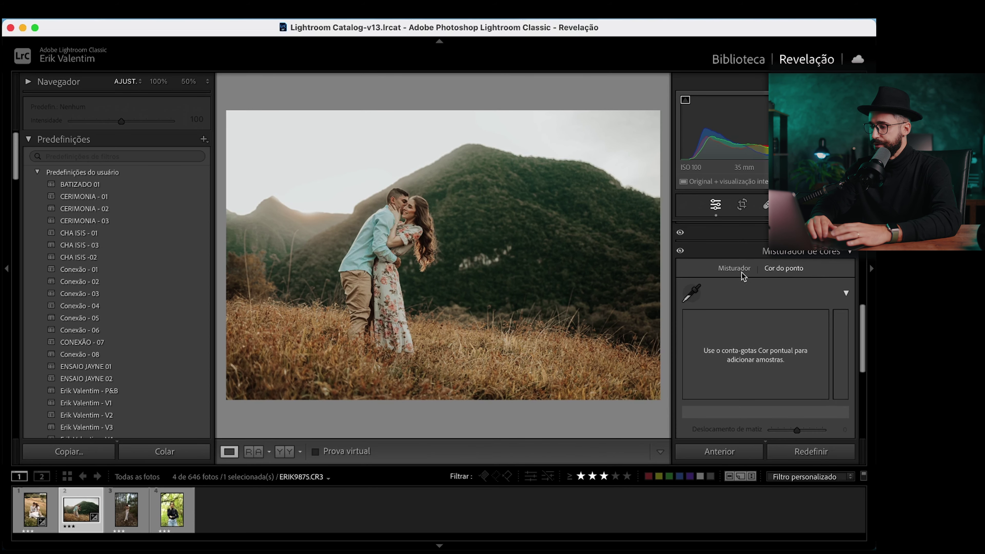
{"action": "left_click", "coordinate": [733, 269]}
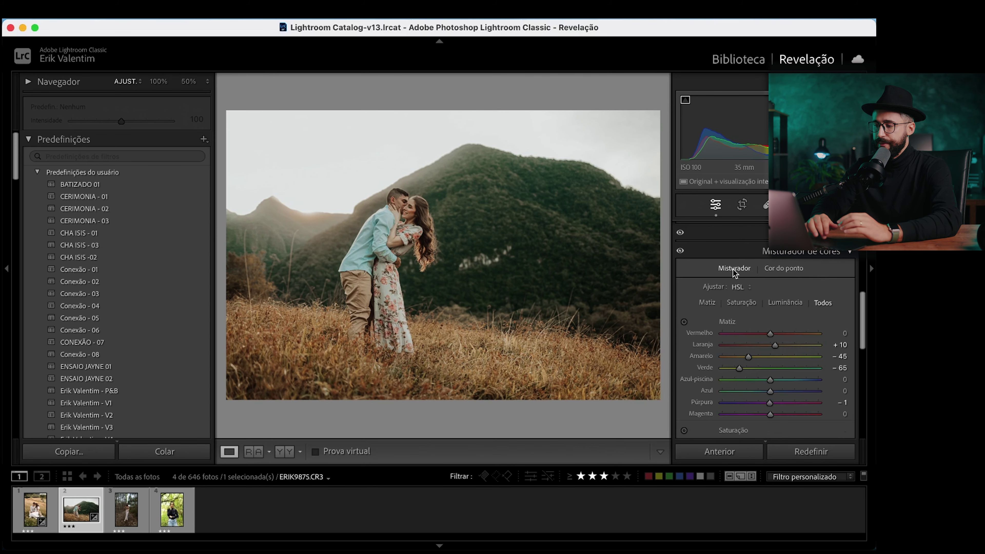
{"action": "scroll", "coordinate": [740, 305], "scroll_direction": "down", "scroll_amount": 5}
{"action": "scroll", "coordinate": [741, 309], "scroll_direction": "up", "scroll_amount": 5}
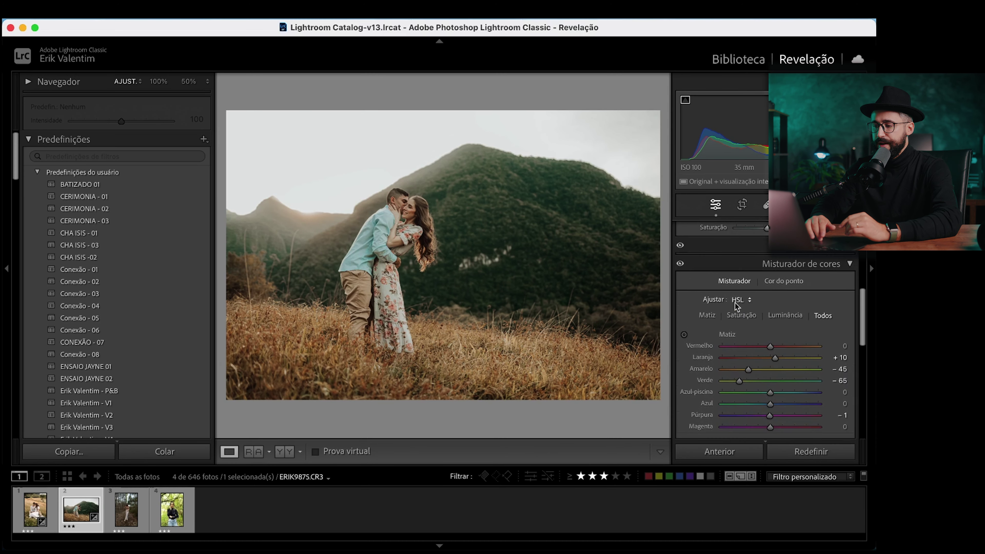
Toggle the Color Mixer's effect off and on to compare, then show the Cor do ponto section
{"action": "left_click", "coordinate": [681, 265]}
{"action": "left_click", "coordinate": [681, 264]}
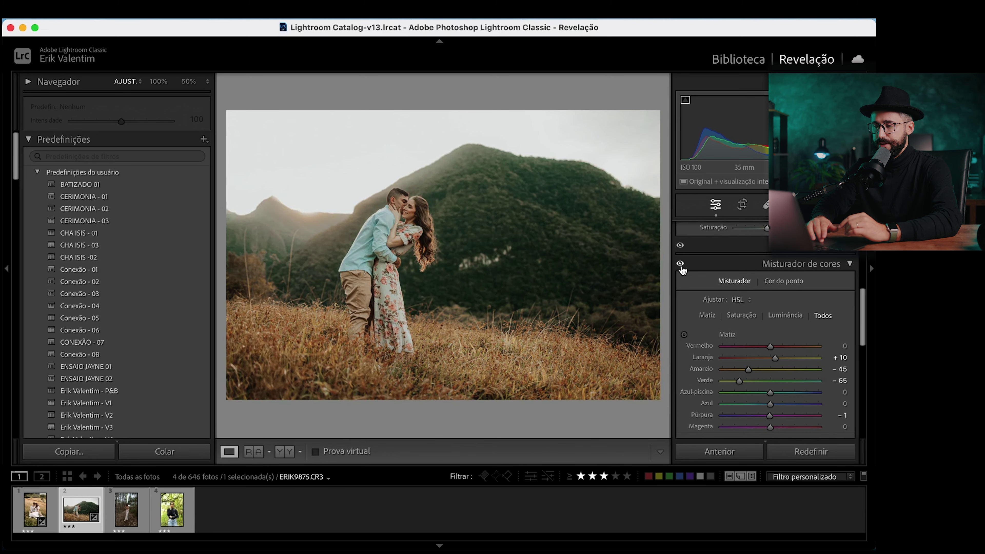
{"action": "left_click", "coordinate": [682, 265]}
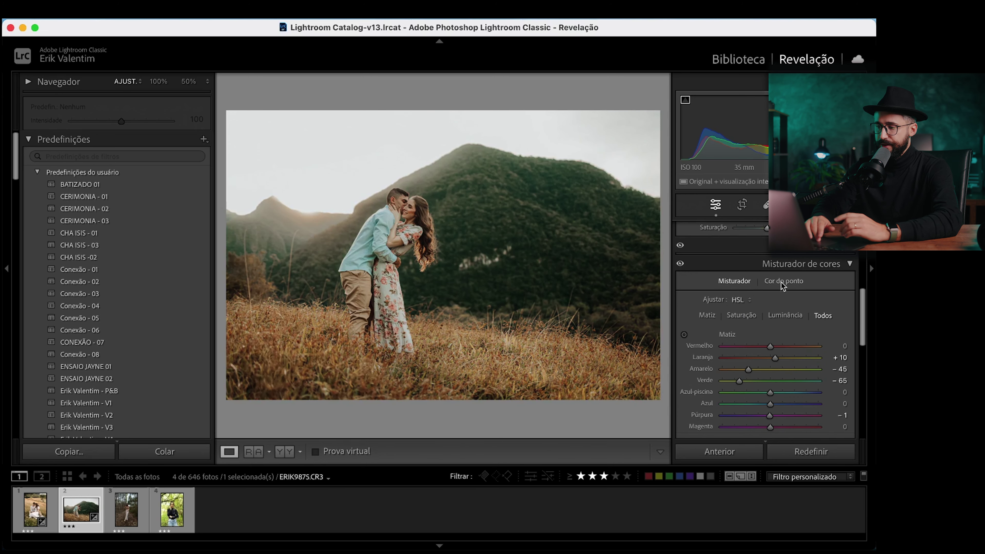
{"action": "scroll", "coordinate": [763, 313], "scroll_direction": "down", "scroll_amount": 3}
{"action": "scroll", "coordinate": [763, 312], "scroll_direction": "up", "scroll_amount": 3}
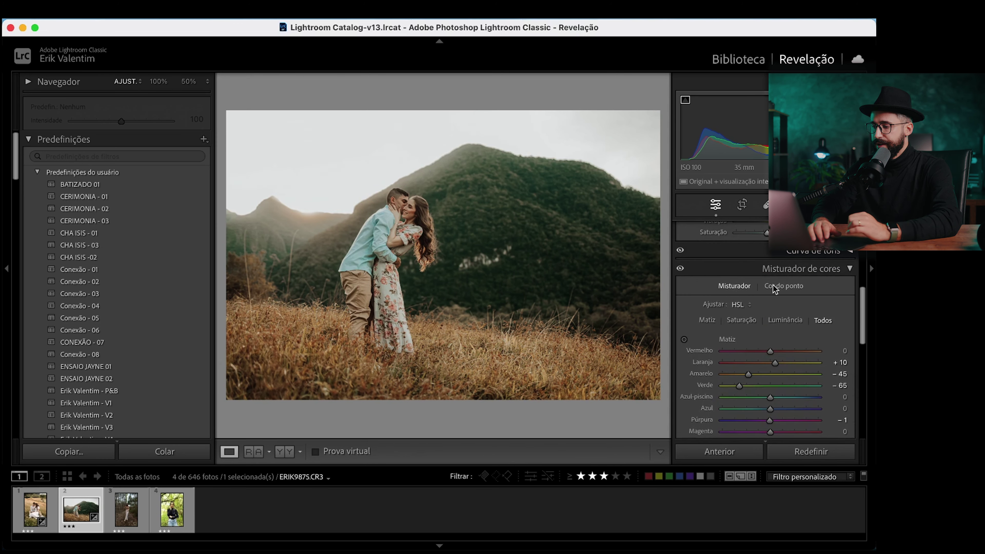
{"action": "left_click", "coordinate": [791, 288]}
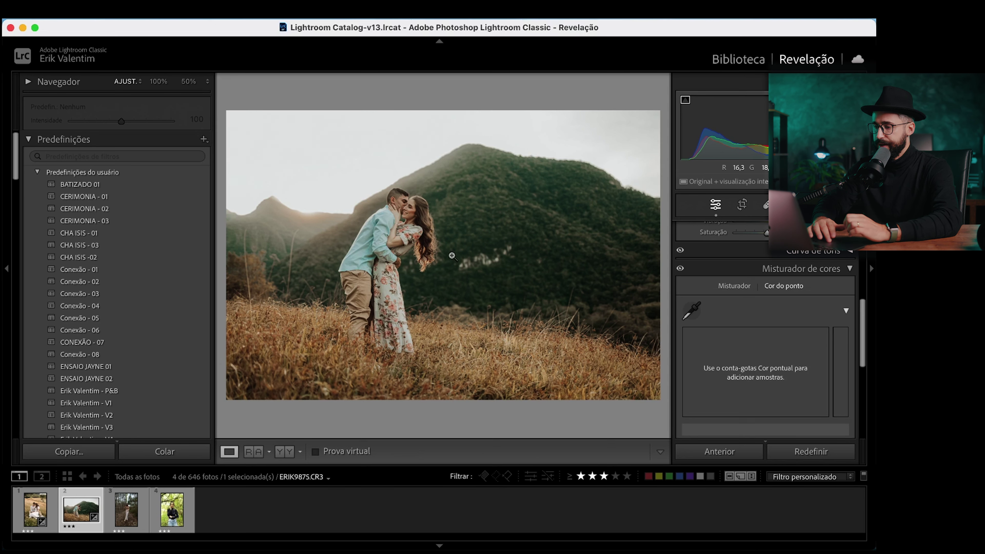
{"action": "scroll", "coordinate": [749, 319], "scroll_direction": "down", "scroll_amount": 2}
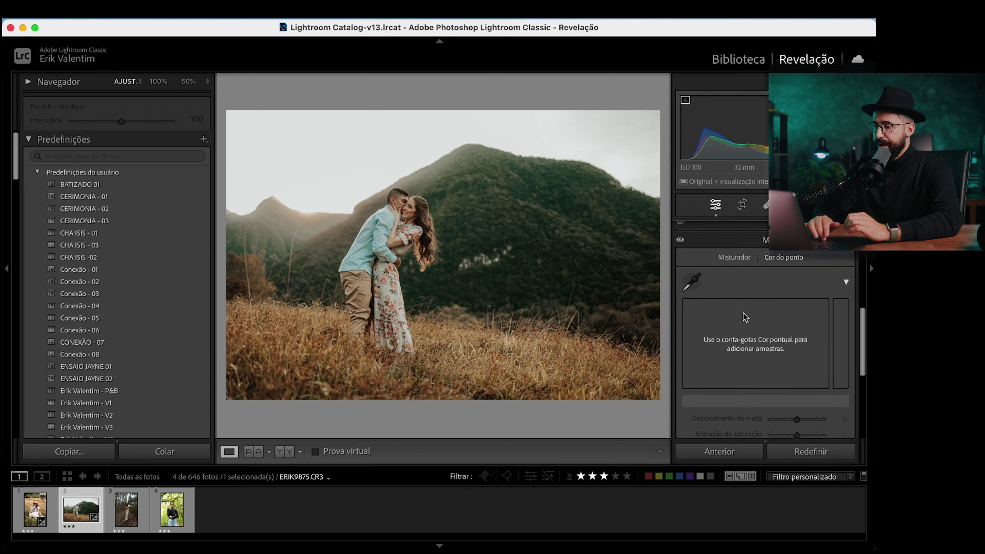
Sample the woman's cheek skin tone with the Point Color eyedropper at 100%, then fit the view
{"action": "left_click", "coordinate": [691, 288]}
{"action": "key", "text": "Escape"}
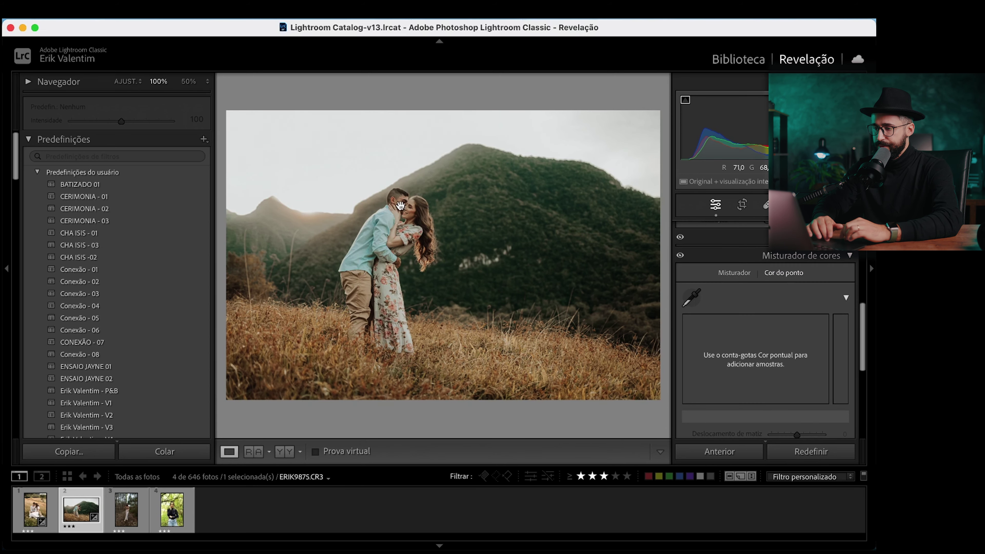
{"action": "left_click", "coordinate": [407, 215]}
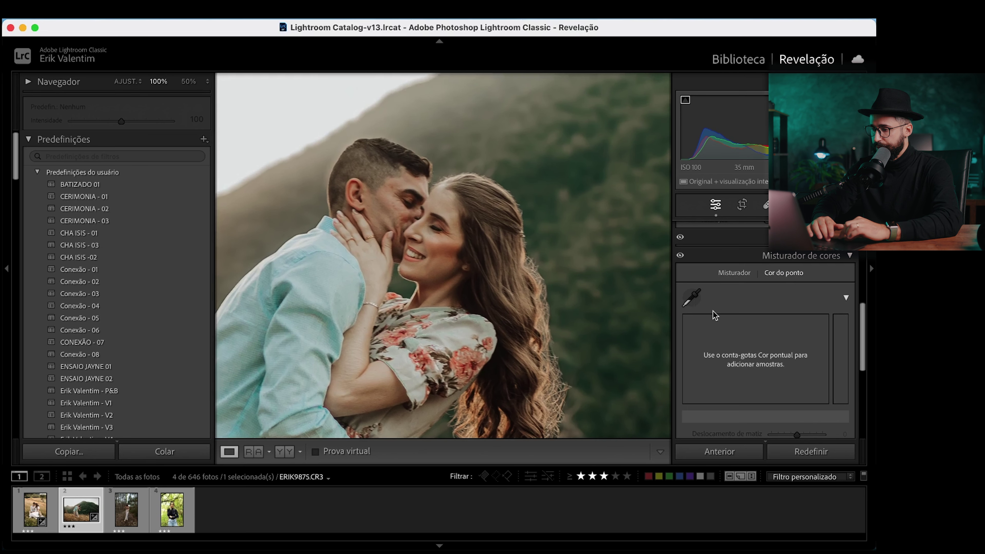
{"action": "left_click", "coordinate": [693, 299]}
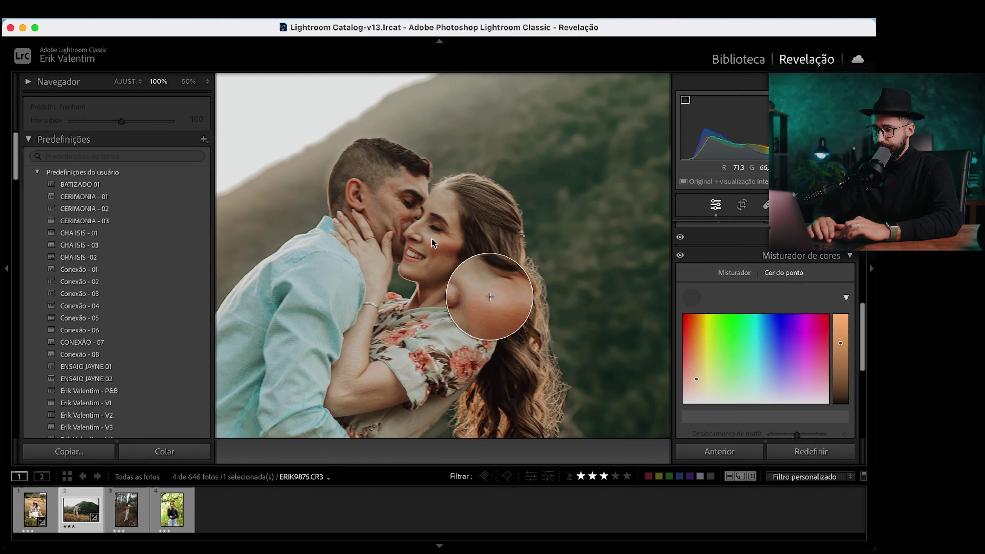
{"action": "left_click", "coordinate": [436, 241]}
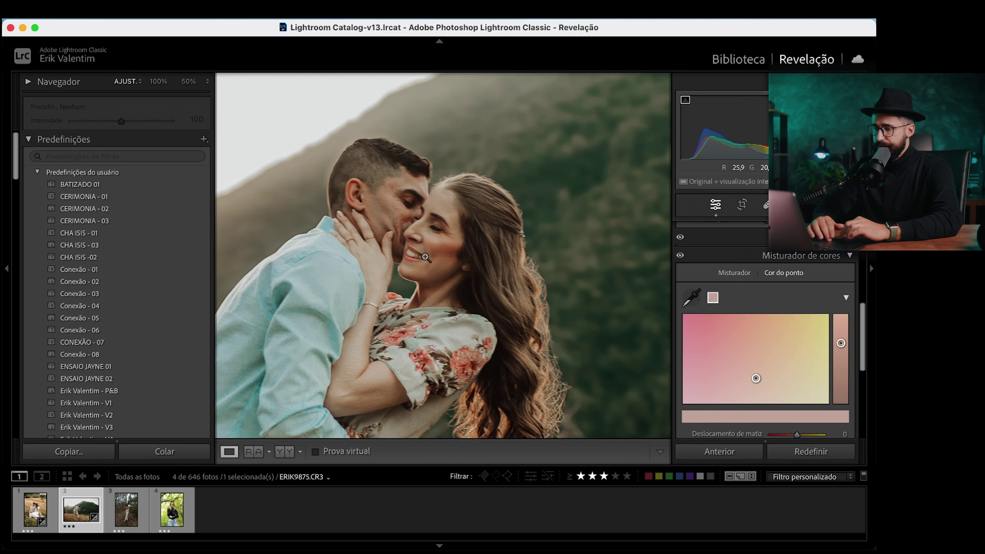
{"action": "left_click", "coordinate": [424, 257]}
{"action": "scroll", "coordinate": [773, 278], "scroll_direction": "down", "scroll_amount": 1}
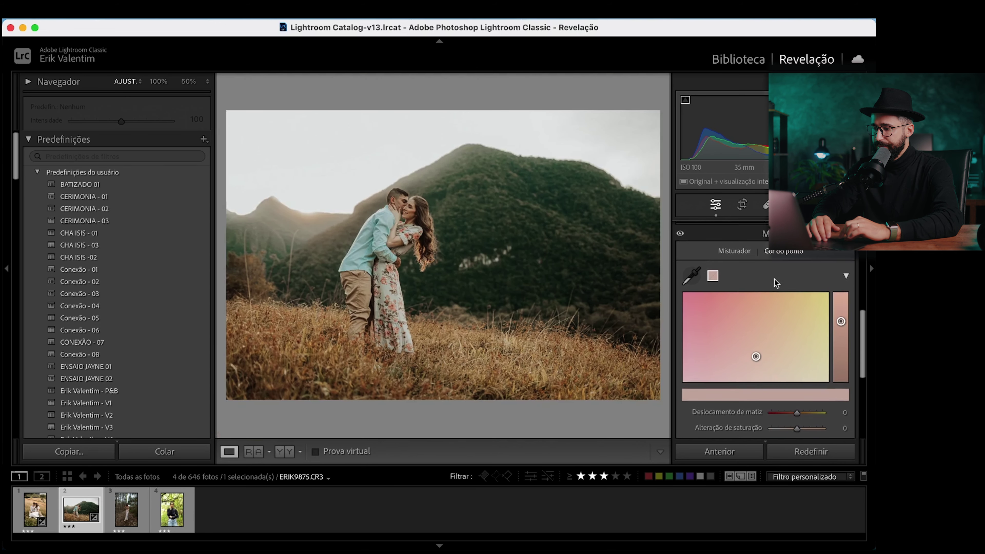
{"action": "scroll", "coordinate": [774, 278], "scroll_direction": "down", "scroll_amount": 1}
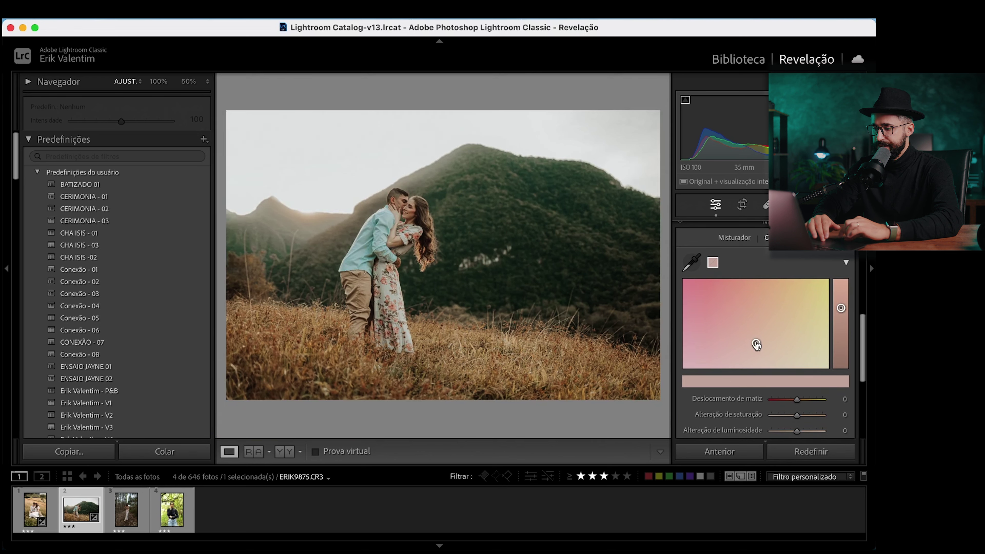
{"action": "scroll", "coordinate": [766, 344], "scroll_direction": "down", "scroll_amount": 1}
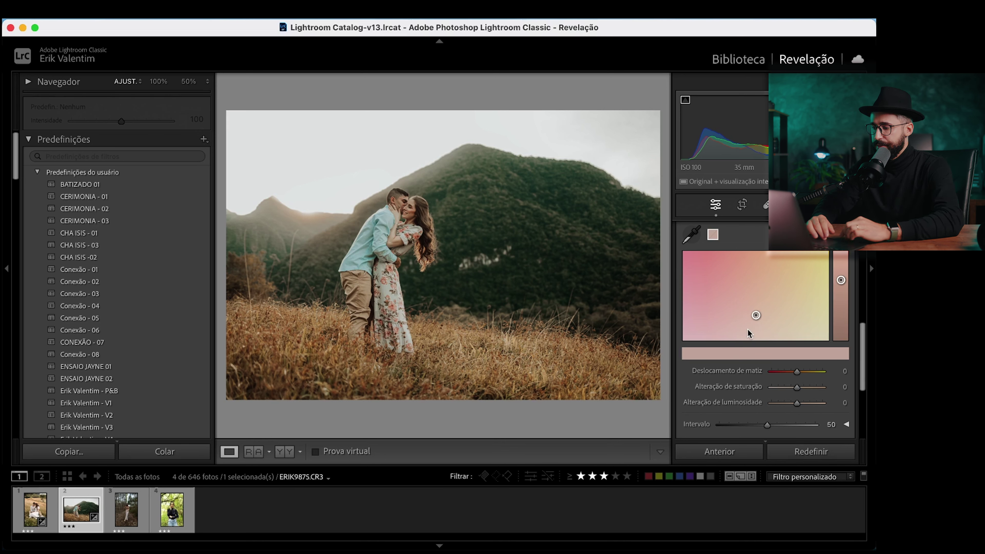
{"action": "left_click_drag", "start_coordinate": [841, 278], "coordinate": [842, 297]}
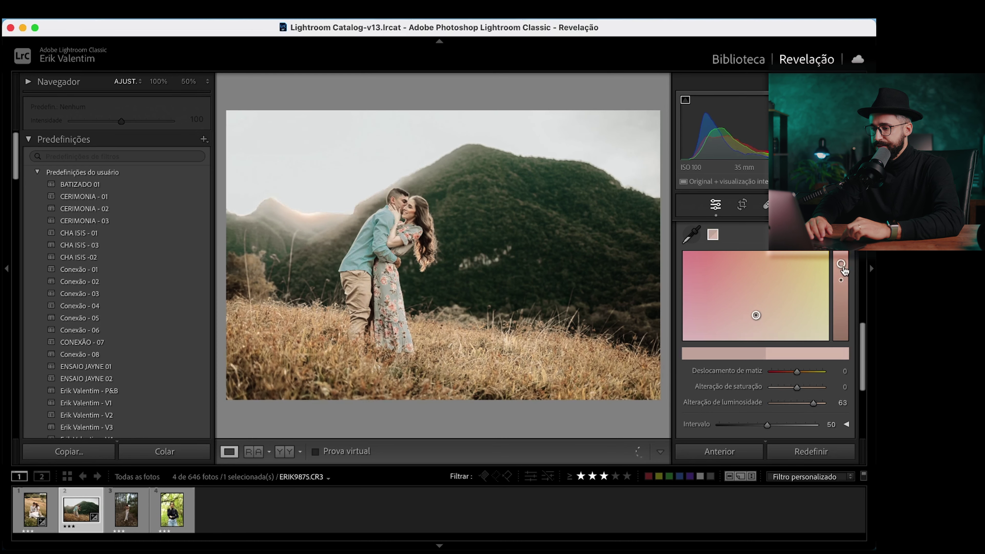
{"action": "left_click_drag", "start_coordinate": [842, 297], "coordinate": [842, 309]}
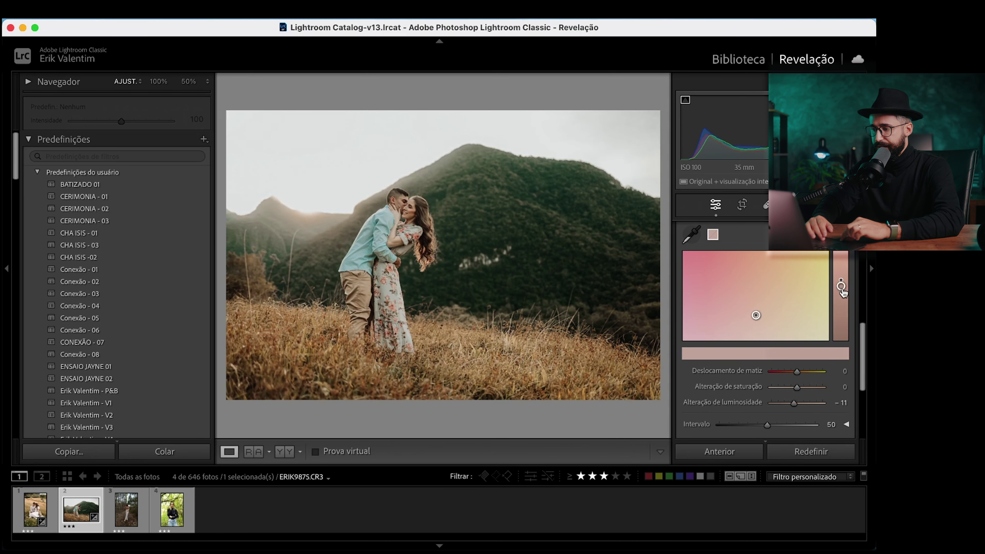
{"action": "double_click", "coordinate": [842, 286]}
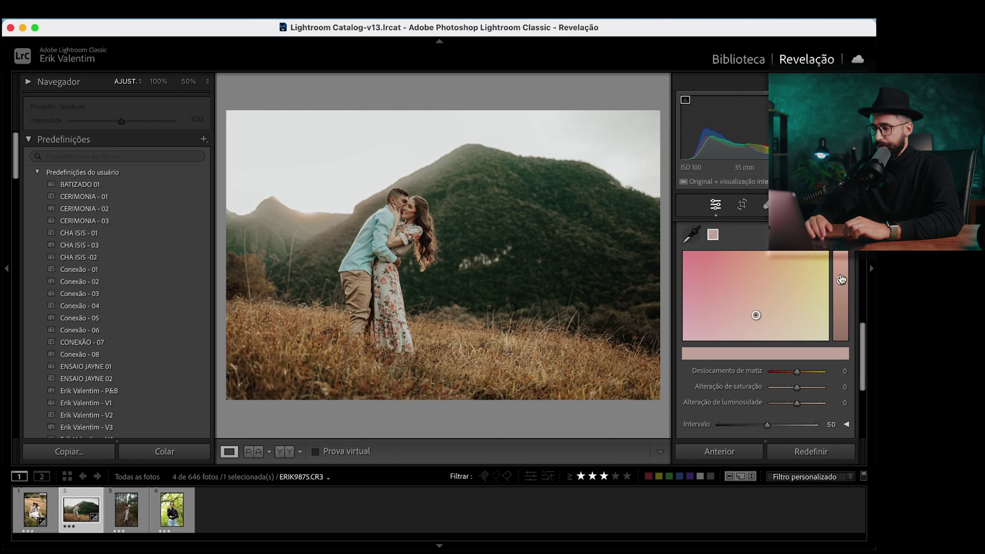
{"action": "scroll", "coordinate": [787, 375], "scroll_direction": "down", "scroll_amount": 1}
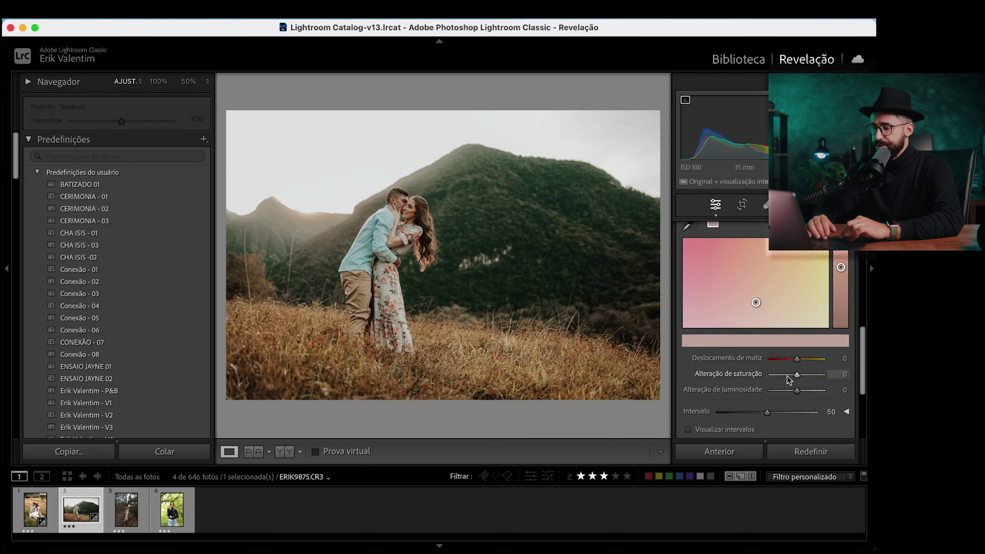
{"action": "mouse_move", "coordinate": [799, 362]}
{"action": "left_mouse_down"}
{"action": "mouse_move", "coordinate": [790, 360]}
{"action": "mouse_move", "coordinate": [814, 361]}
{"action": "mouse_move", "coordinate": [804, 356]}
{"action": "left_mouse_up"}
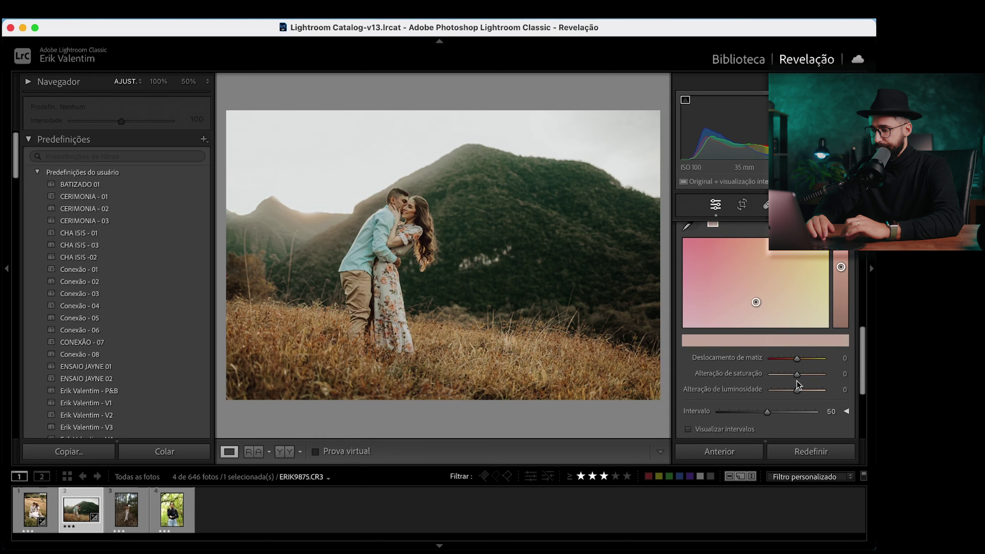
{"action": "mouse_move", "coordinate": [797, 375]}
{"action": "left_mouse_down"}
{"action": "mouse_move", "coordinate": [824, 374]}
{"action": "mouse_move", "coordinate": [798, 375]}
{"action": "mouse_move", "coordinate": [808, 392]}
{"action": "left_mouse_up"}
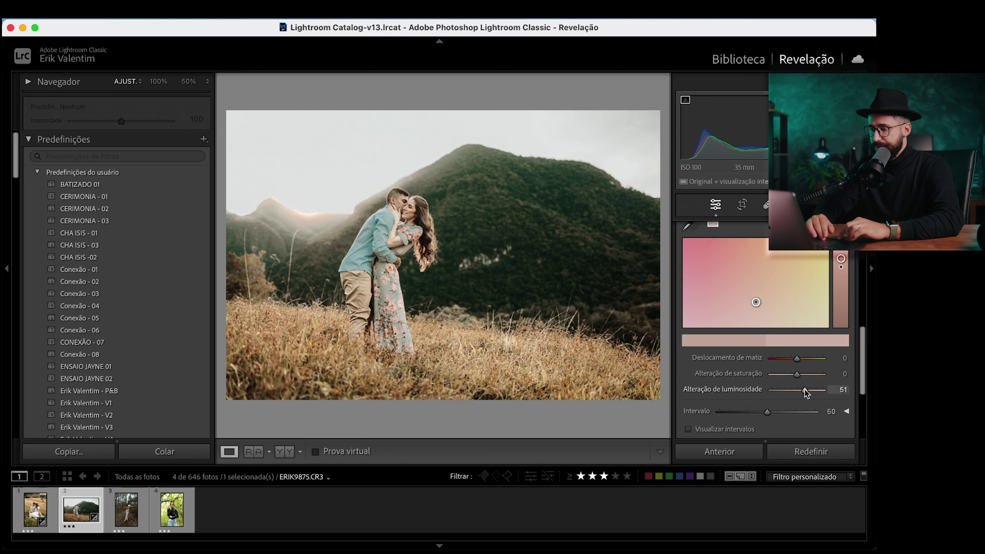
{"action": "double_click", "coordinate": [807, 392]}
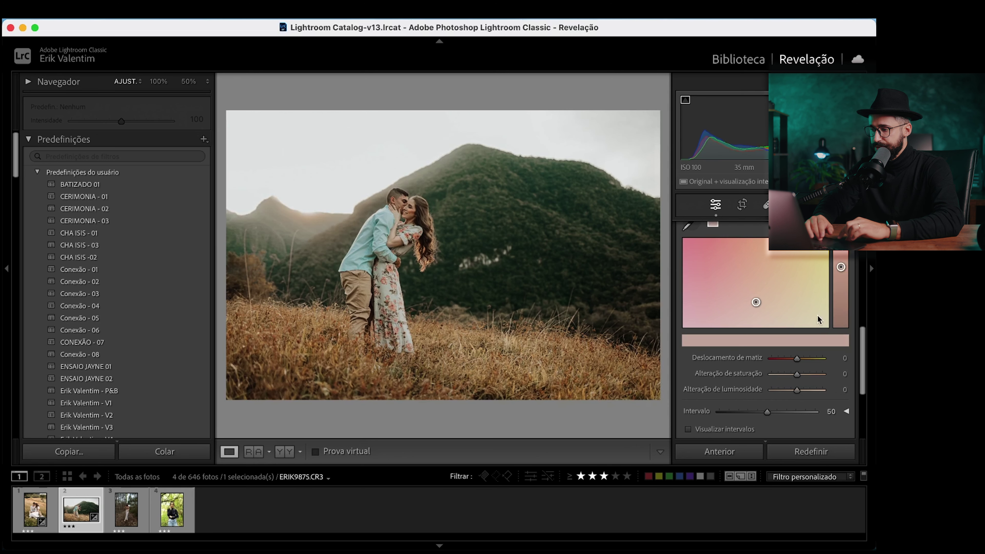
{"action": "scroll", "coordinate": [797, 401], "scroll_direction": "down", "scroll_amount": 1}
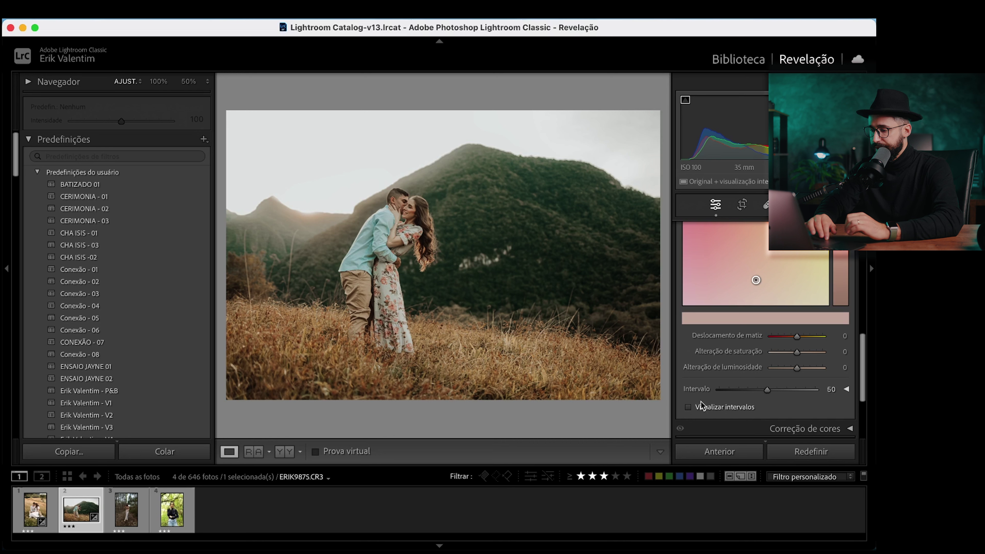
Turn on Visualize Range for the sampled colour and test its hue and saturation shifts
{"action": "left_click", "coordinate": [691, 406]}
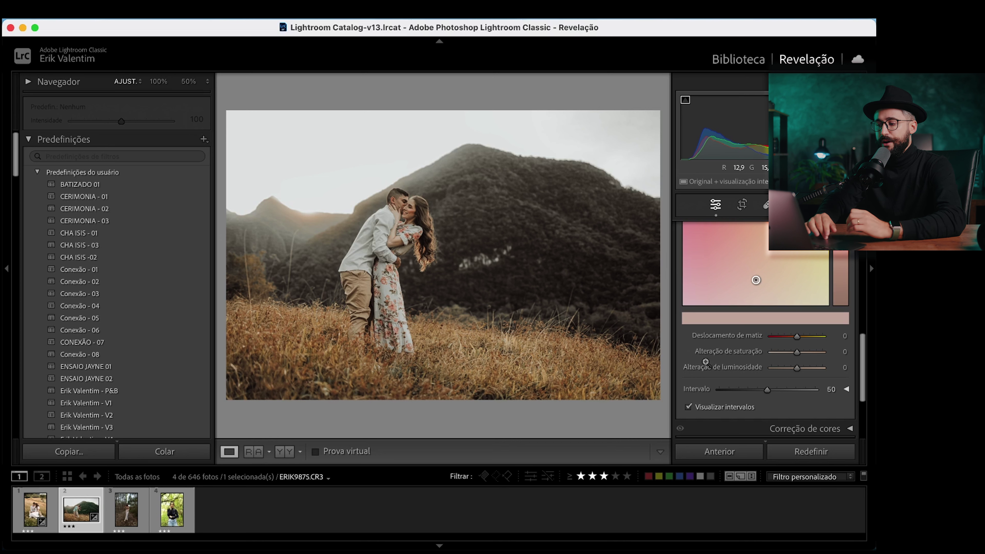
{"action": "mouse_move", "coordinate": [790, 337]}
{"action": "left_mouse_down"}
{"action": "mouse_move", "coordinate": [775, 338]}
{"action": "mouse_move", "coordinate": [822, 337]}
{"action": "left_mouse_up"}
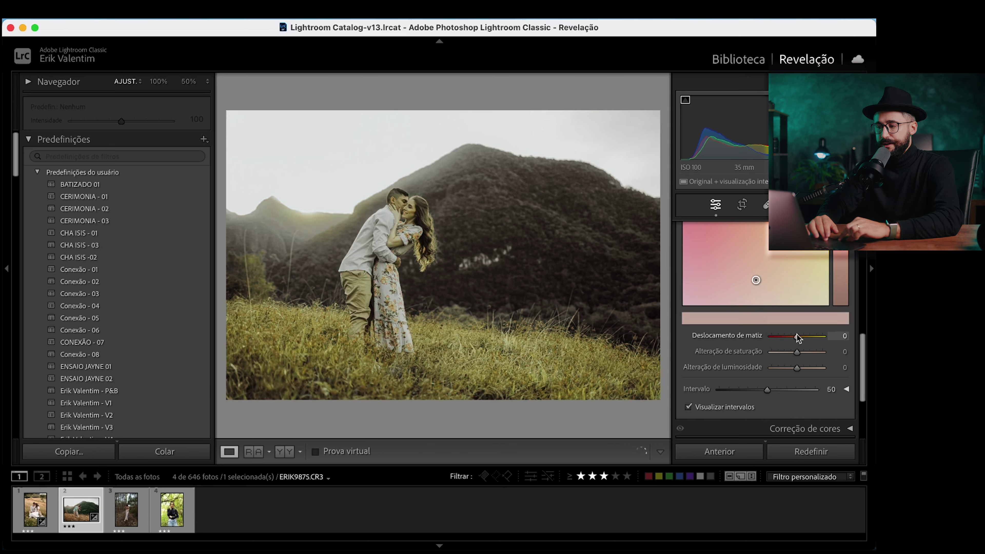
{"action": "left_click_drag", "start_coordinate": [771, 352], "coordinate": [798, 352]}
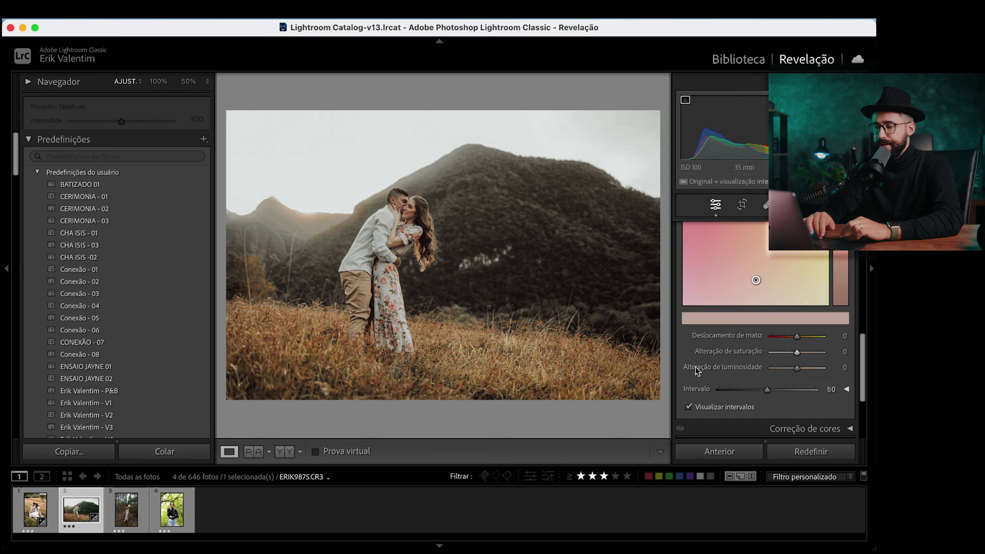
{"action": "mouse_move", "coordinate": [771, 353]}
{"action": "left_mouse_down"}
{"action": "mouse_move", "coordinate": [832, 352]}
{"action": "mouse_move", "coordinate": [784, 352]}
{"action": "mouse_move", "coordinate": [797, 358]}
{"action": "left_mouse_up"}
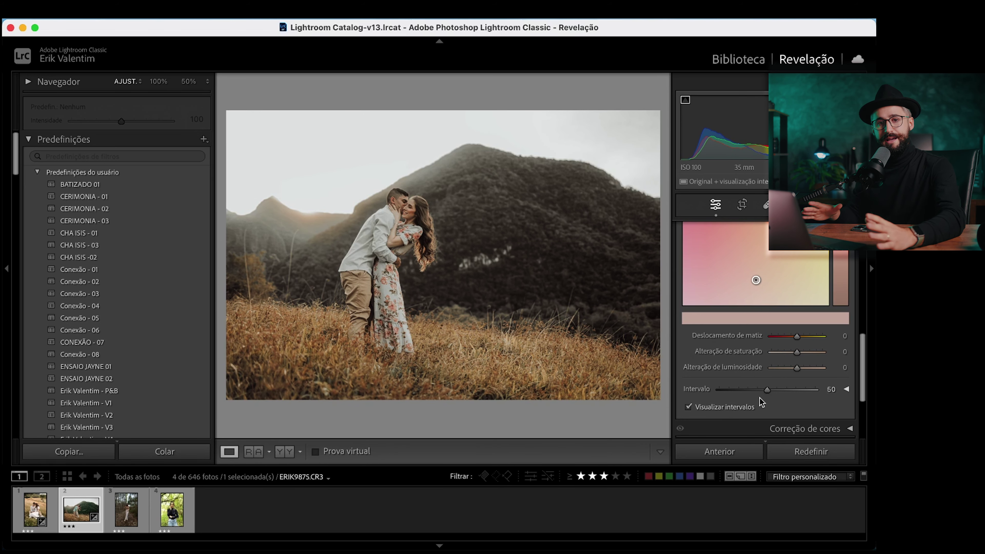
Sweep the sampled colour's Range from 0 to 100, then undo the last change
{"action": "left_click_drag", "start_coordinate": [770, 390], "coordinate": [784, 394]}
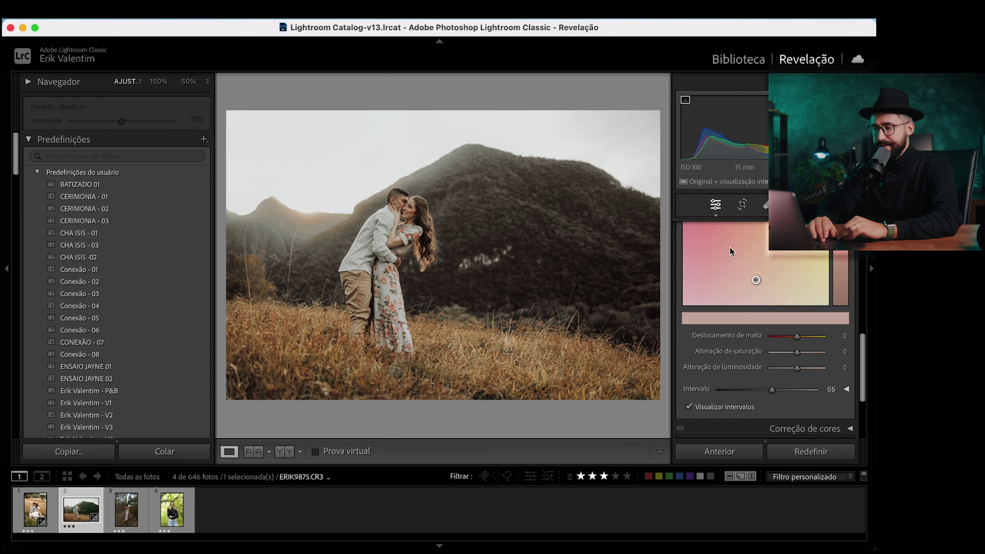
{"action": "left_click_drag", "start_coordinate": [772, 390], "coordinate": [724, 391]}
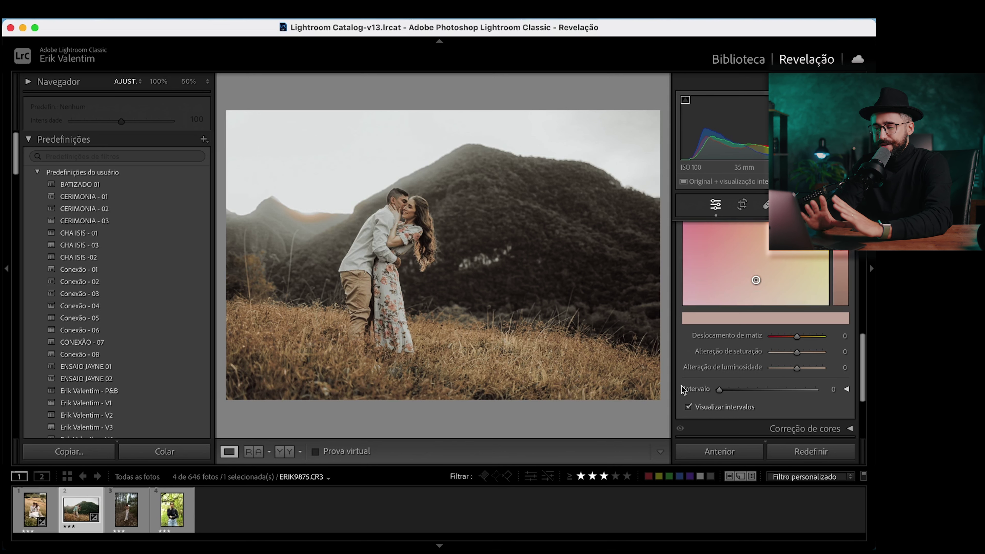
{"action": "left_click_drag", "start_coordinate": [719, 390], "coordinate": [797, 390]}
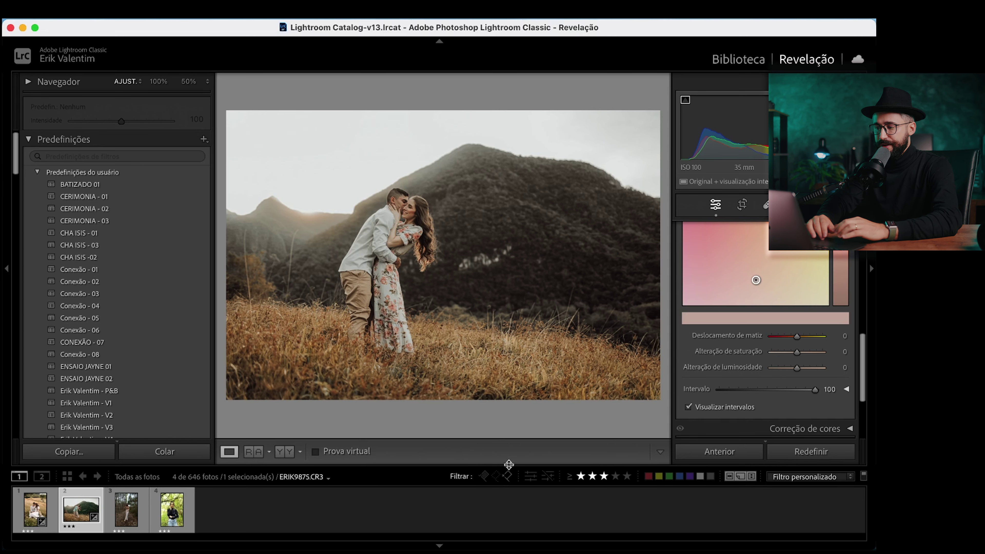
{"action": "left_click_drag", "start_coordinate": [815, 391], "coordinate": [719, 390]}
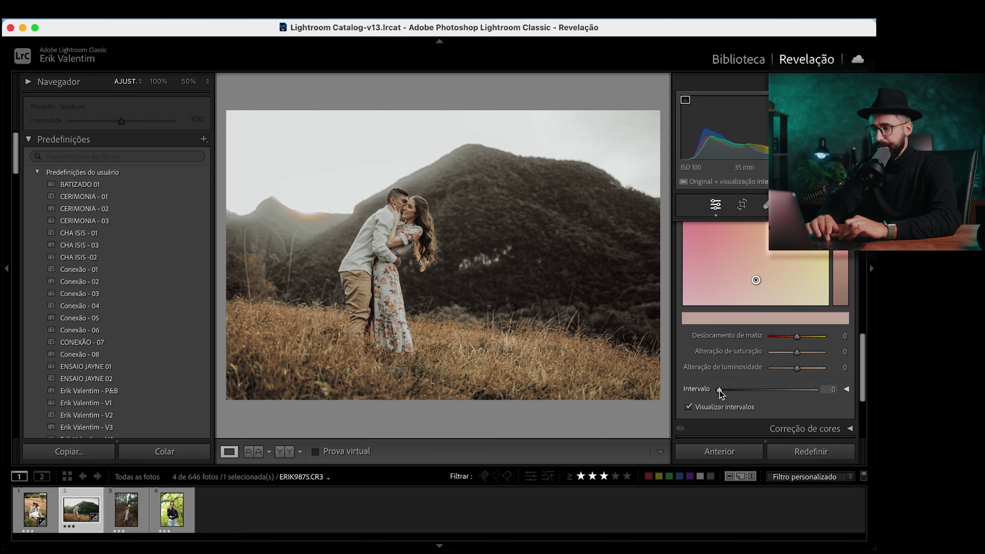
{"action": "left_click_drag", "start_coordinate": [720, 390], "coordinate": [862, 387]}
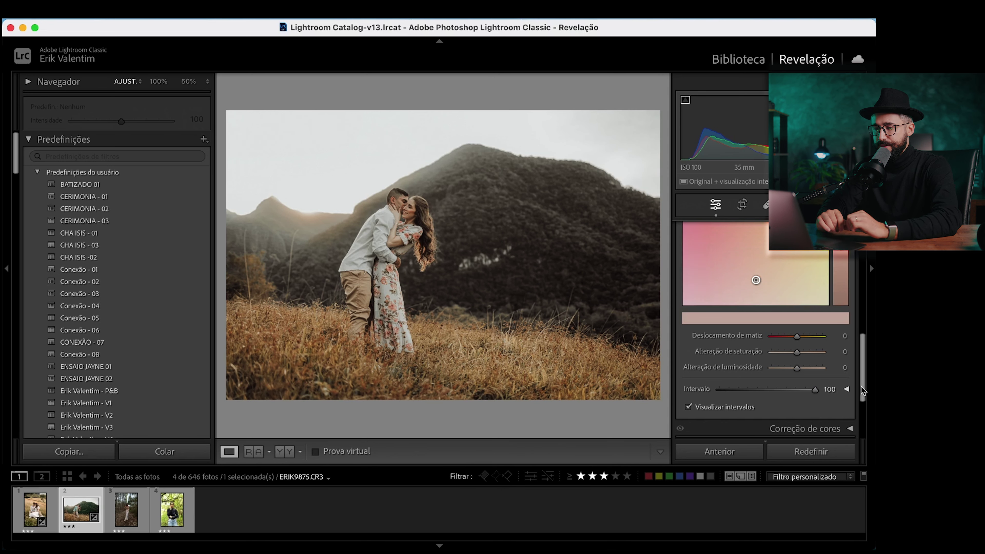
{"action": "left_click_drag", "start_coordinate": [816, 392], "coordinate": [768, 403]}
{"action": "key", "text": "super+z"}
{"action": "key", "text": "super+z"}
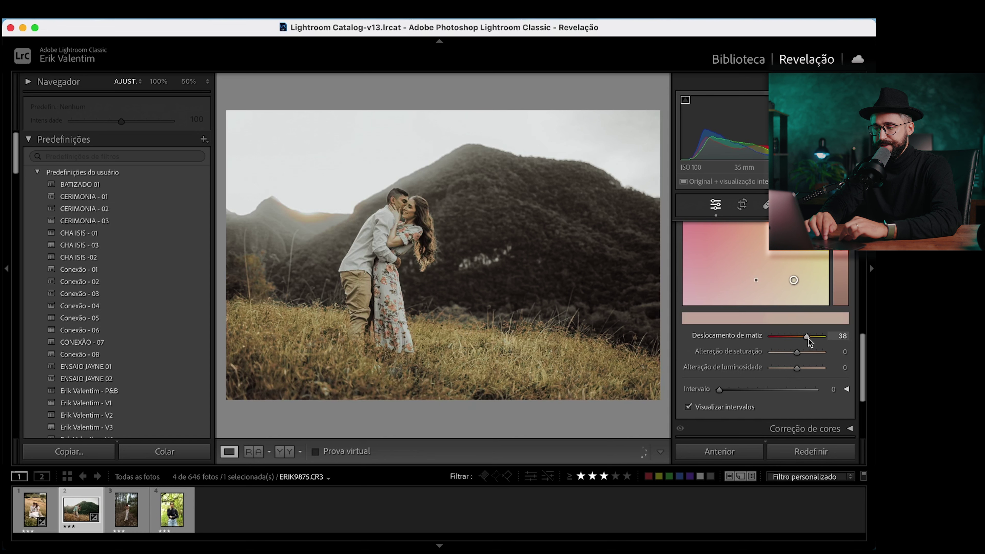
Reset the hue shift to zero and turn off the range preview
{"action": "double_click", "coordinate": [802, 336]}
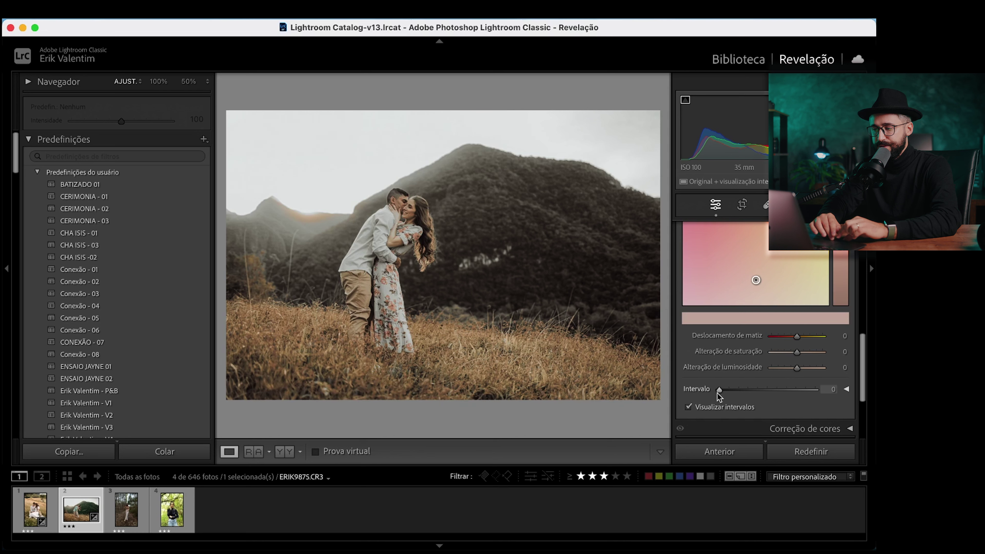
{"action": "scroll", "coordinate": [724, 291], "scroll_direction": "up", "scroll_amount": 3}
{"action": "scroll", "coordinate": [723, 288], "scroll_direction": "up", "scroll_amount": 2}
{"action": "scroll", "coordinate": [766, 304], "scroll_direction": "down", "scroll_amount": 3}
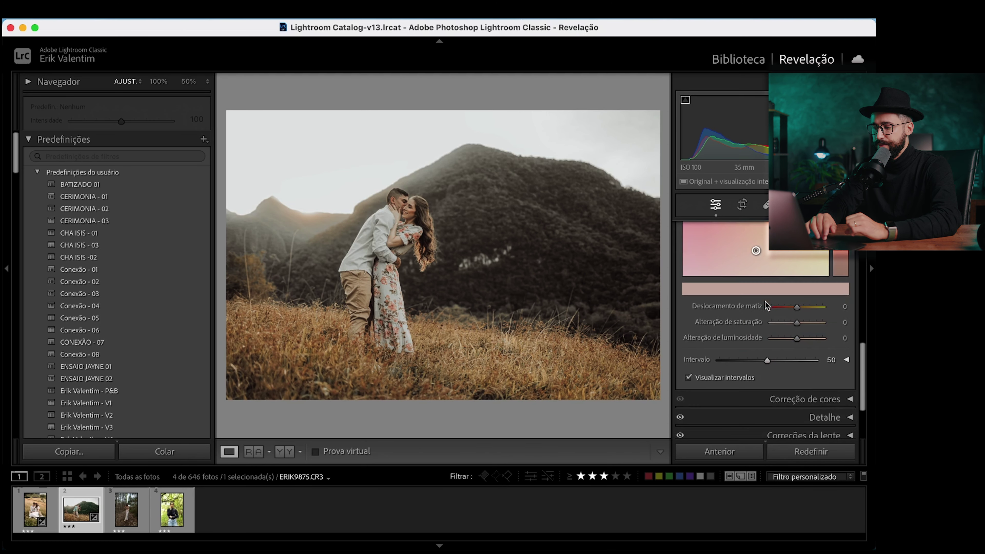
{"action": "left_click", "coordinate": [709, 381]}
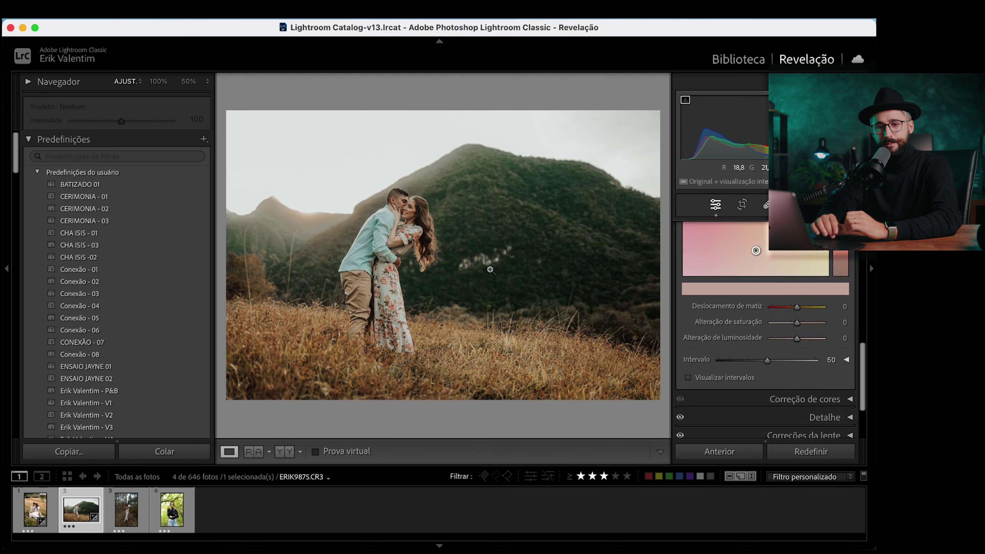
Sample the green hillside foliage as a new point colour and adjust its hue and saturation
{"action": "scroll", "coordinate": [747, 301], "scroll_direction": "up", "scroll_amount": 2}
{"action": "scroll", "coordinate": [737, 299], "scroll_direction": "up", "scroll_amount": 2}
{"action": "left_click", "coordinate": [692, 273]}
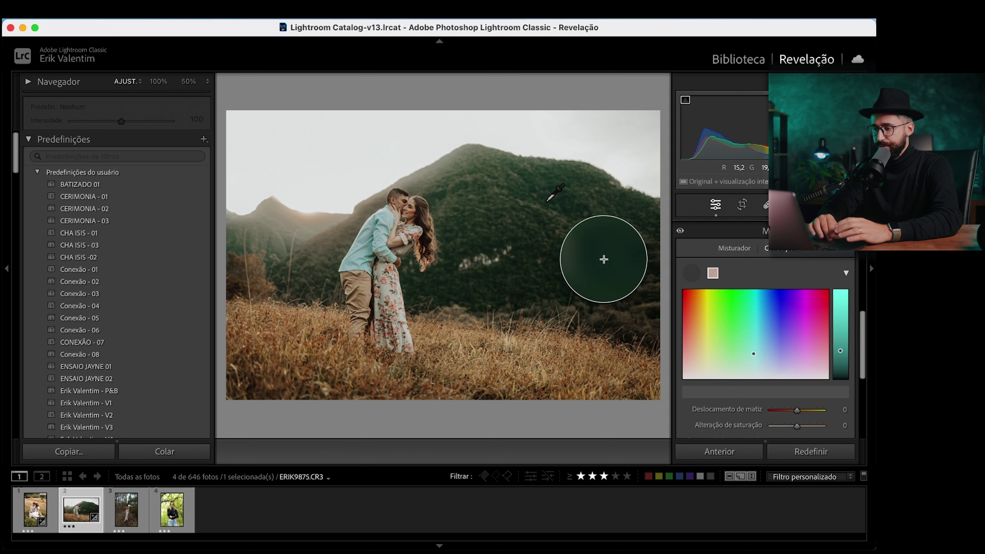
{"action": "left_click", "coordinate": [546, 200]}
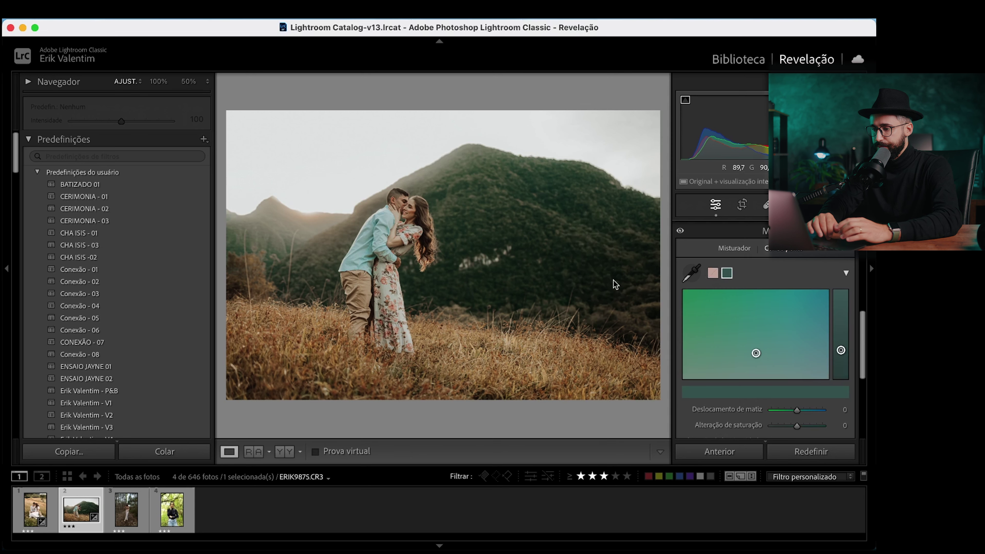
{"action": "scroll", "coordinate": [713, 296], "scroll_direction": "down", "scroll_amount": 2}
{"action": "scroll", "coordinate": [712, 295], "scroll_direction": "down", "scroll_amount": 1}
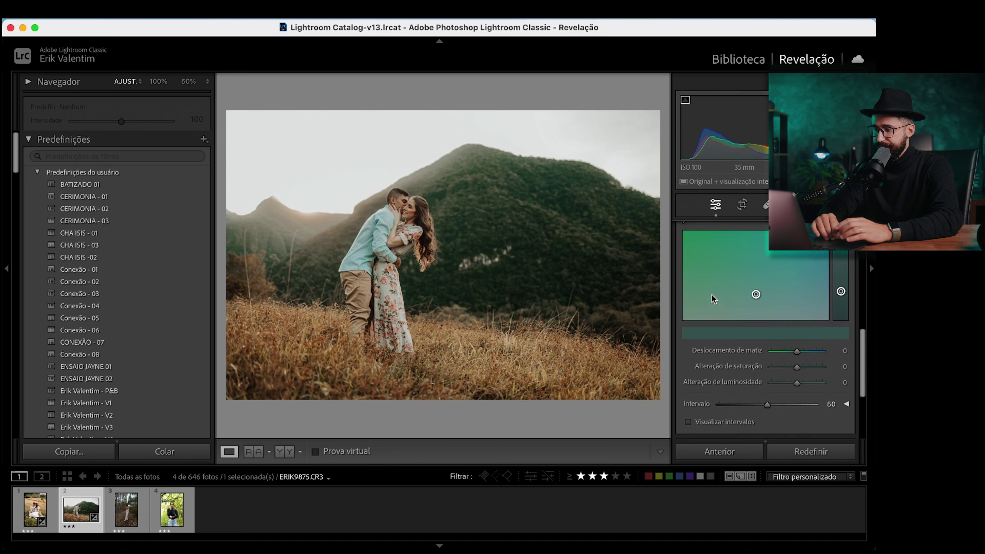
{"action": "left_click", "coordinate": [712, 294]}
{"action": "scroll", "coordinate": [802, 287], "scroll_direction": "down", "scroll_amount": 2}
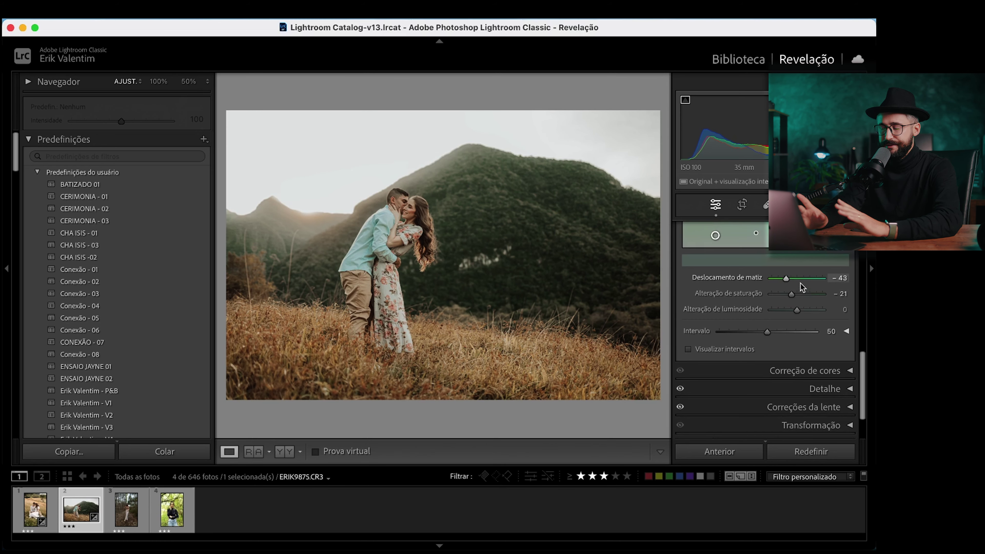
{"action": "scroll", "coordinate": [802, 287], "scroll_direction": "up", "scroll_amount": 3}
{"action": "scroll", "coordinate": [801, 288], "scroll_direction": "up", "scroll_amount": 3}
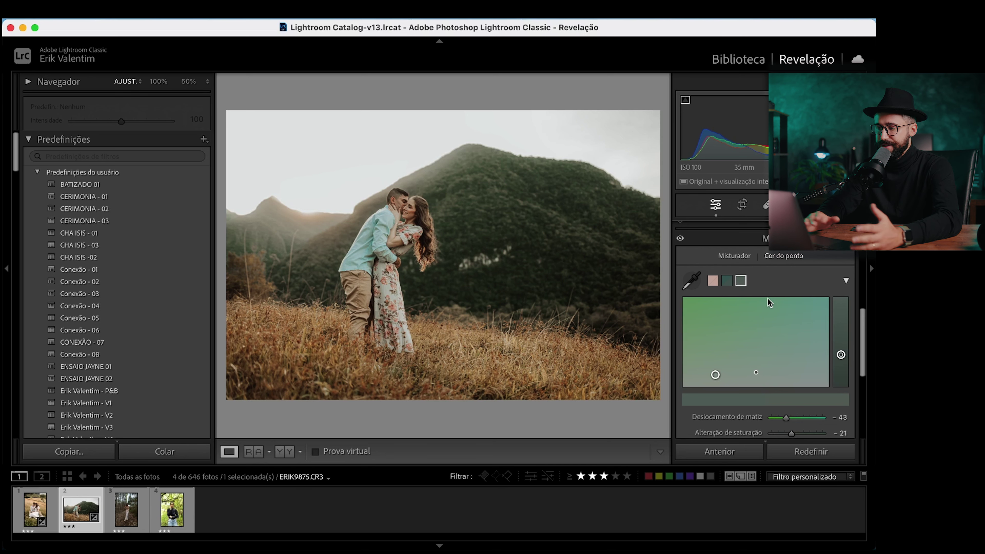
Switch to the forest portrait IMG_9575.CR3 and collapse the Color Mixer panel
{"action": "scroll", "coordinate": [769, 303], "scroll_direction": "down", "scroll_amount": 4}
{"action": "scroll", "coordinate": [770, 303], "scroll_direction": "down", "scroll_amount": 2}
{"action": "scroll", "coordinate": [770, 302], "scroll_direction": "down", "scroll_amount": 5}
{"action": "scroll", "coordinate": [769, 303], "scroll_direction": "down", "scroll_amount": 1}
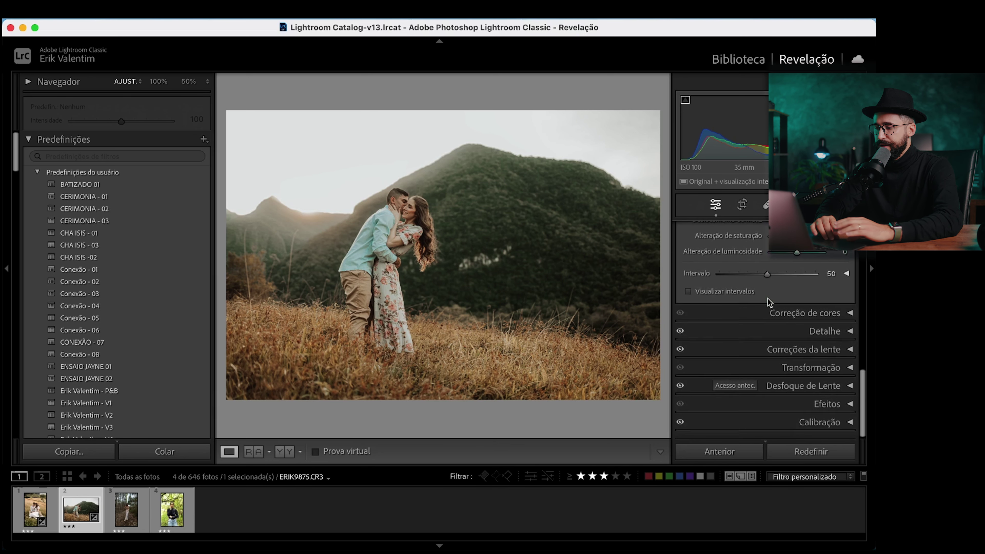
{"action": "scroll", "coordinate": [769, 302], "scroll_direction": "up", "scroll_amount": 2}
{"action": "scroll", "coordinate": [769, 302], "scroll_direction": "up", "scroll_amount": 1}
{"action": "scroll", "coordinate": [770, 302], "scroll_direction": "up", "scroll_amount": 1}
{"action": "scroll", "coordinate": [770, 303], "scroll_direction": "up", "scroll_amount": 1}
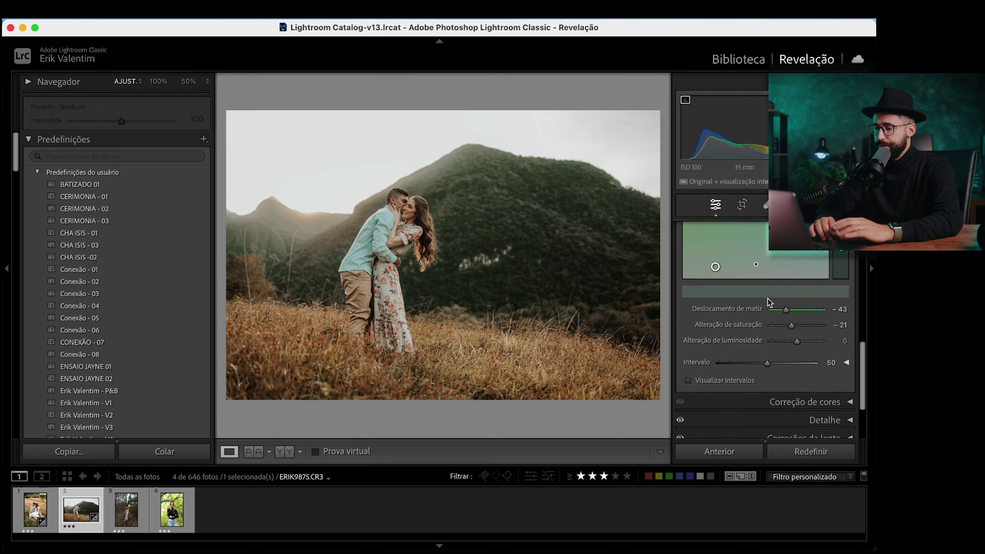
{"action": "scroll", "coordinate": [768, 301], "scroll_direction": "up", "scroll_amount": 1}
{"action": "scroll", "coordinate": [768, 301], "scroll_direction": "up", "scroll_amount": 2}
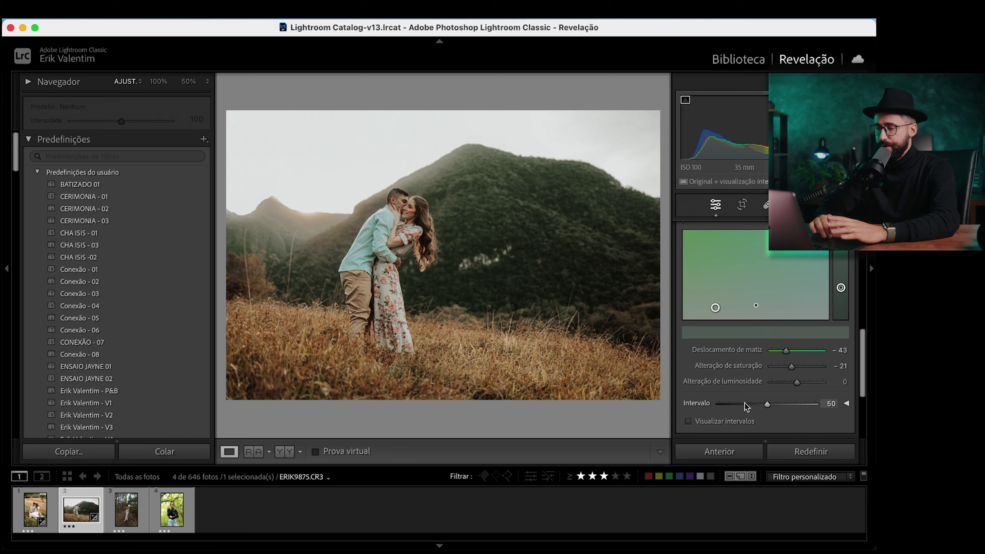
{"action": "scroll", "coordinate": [745, 403], "scroll_direction": "up", "scroll_amount": 3}
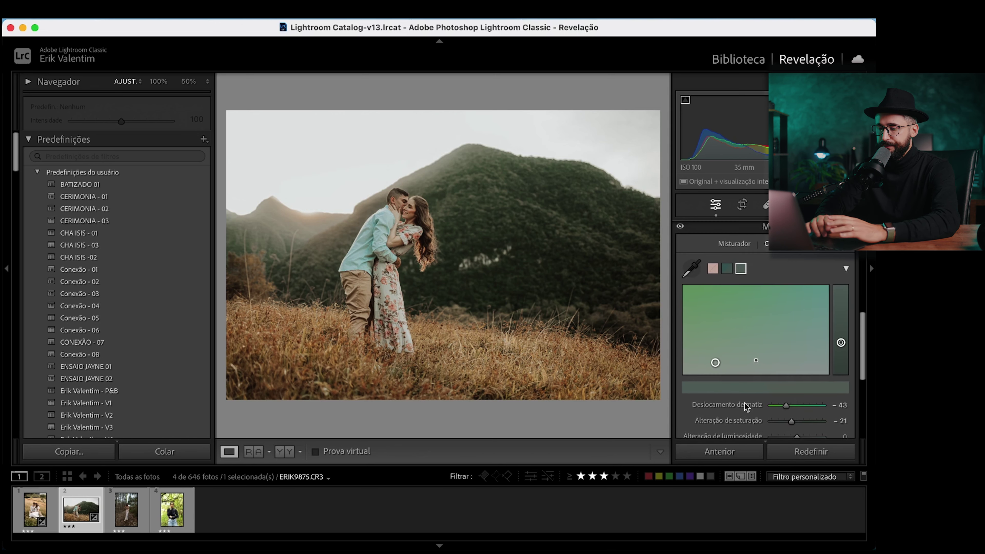
{"action": "left_click", "coordinate": [141, 525]}
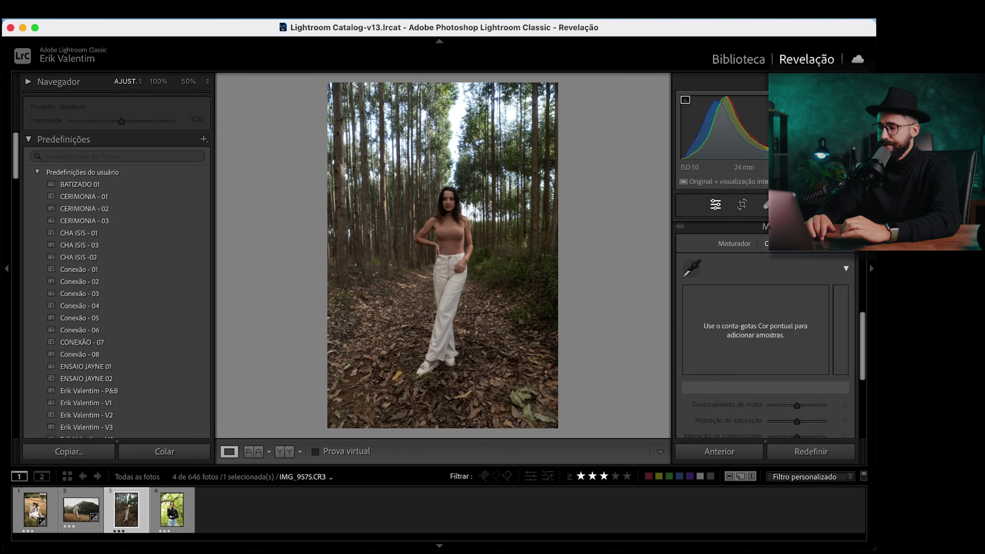
{"action": "left_click", "coordinate": [834, 227]}
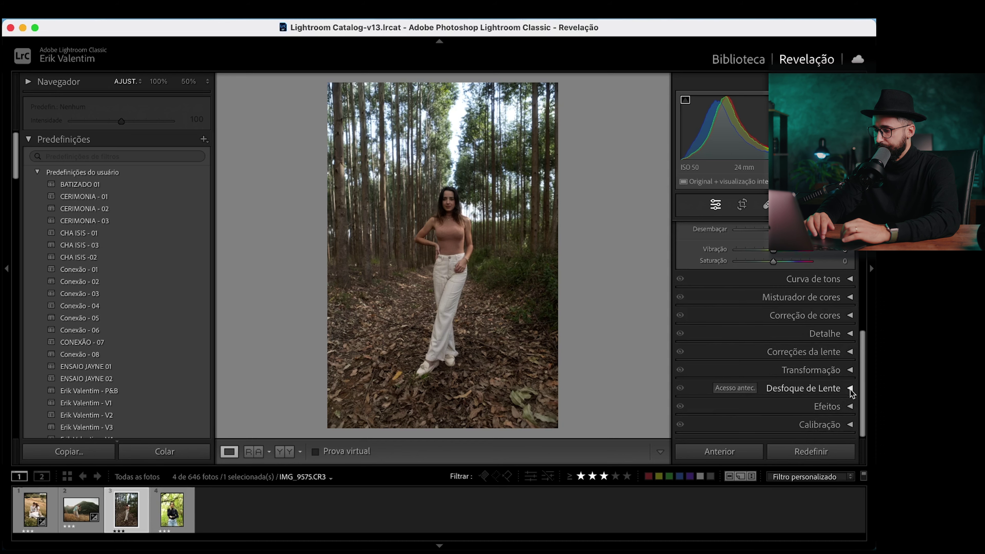
Expand the Lens Blur panel, check the portrait at 100%, and compare with the Before view
{"action": "left_click", "coordinate": [838, 387]}
{"action": "scroll", "coordinate": [849, 390], "scroll_direction": "down", "scroll_amount": 3}
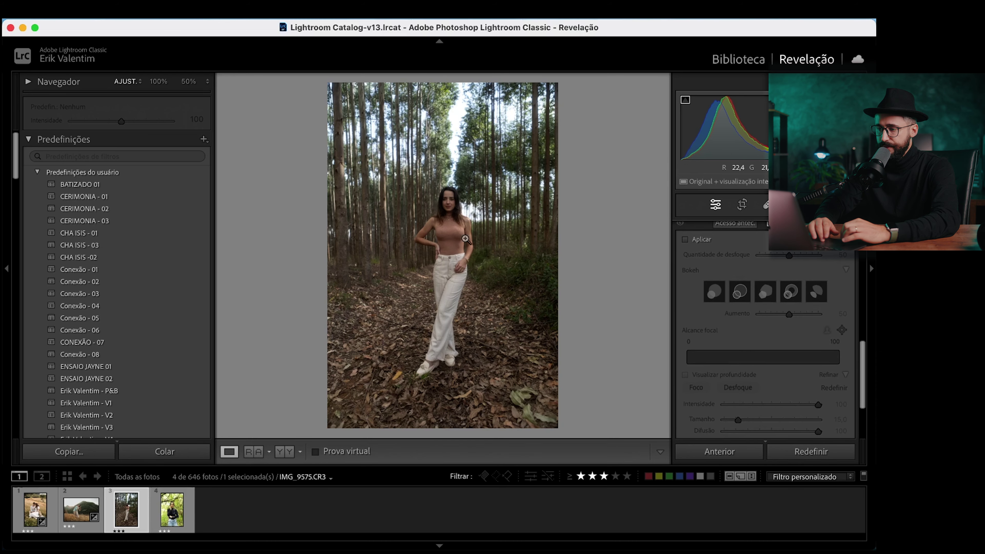
{"action": "left_click", "coordinate": [459, 205]}
{"action": "left_click", "coordinate": [460, 206]}
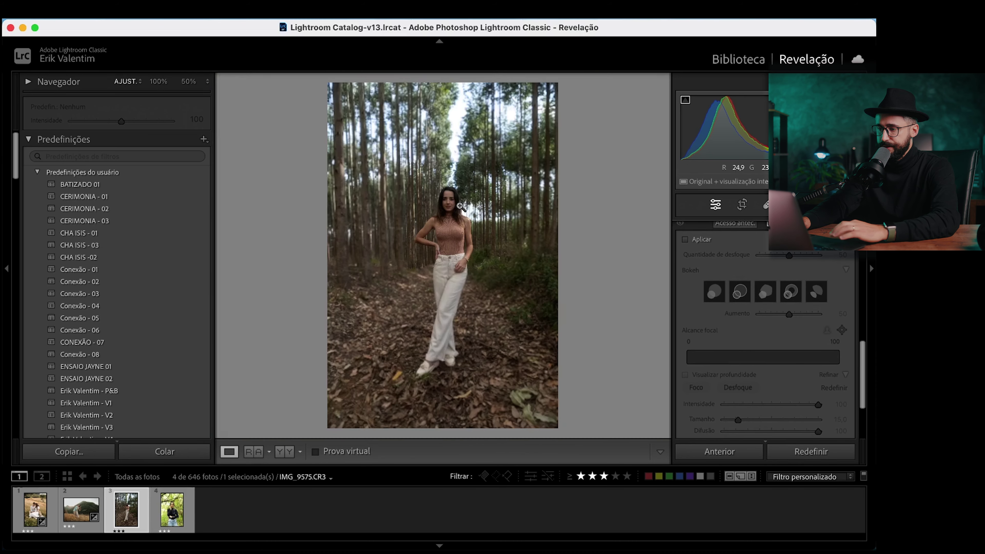
{"action": "left_click", "coordinate": [459, 206]}
{"action": "key", "text": "backslash"}
{"action": "key", "text": "backslash"}
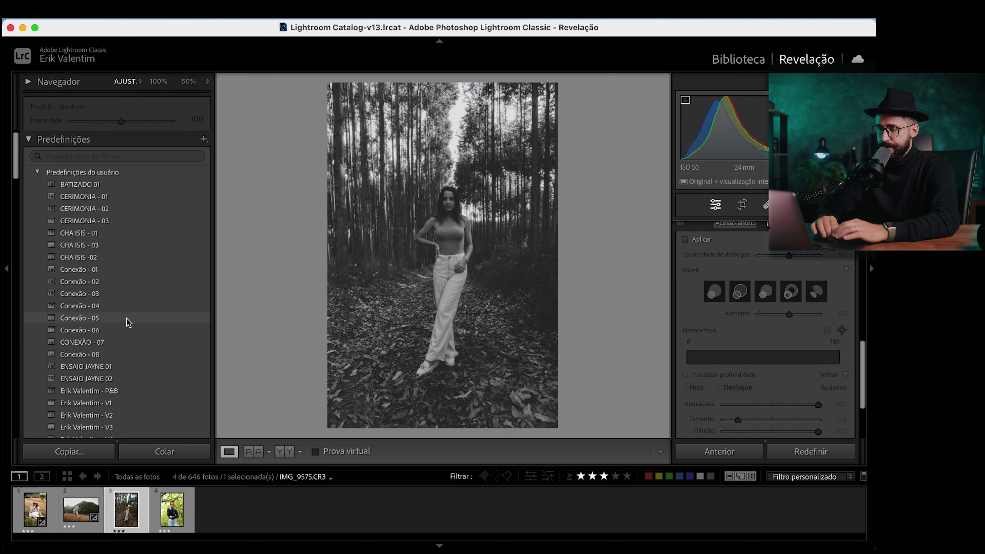
Apply the Conexão - 06 preset and inspect the woman's face at 100%
{"action": "left_click", "coordinate": [123, 332]}
{"action": "left_click", "coordinate": [450, 204]}
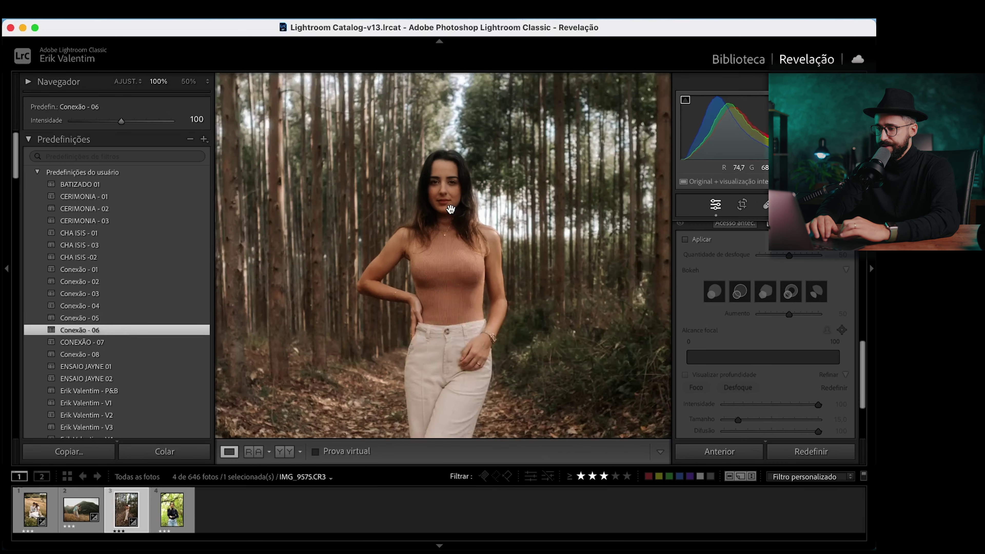
{"action": "left_click", "coordinate": [451, 213]}
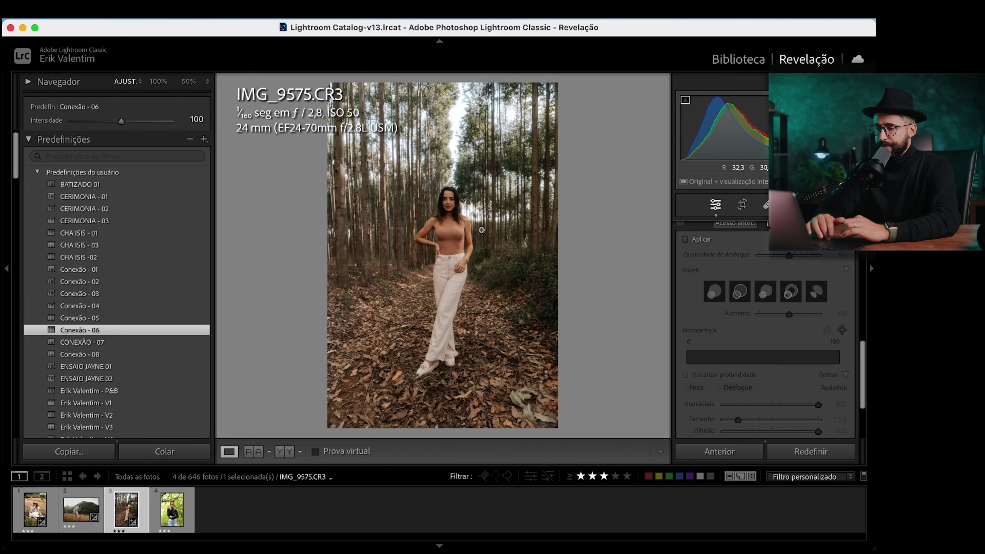
{"action": "left_click", "coordinate": [482, 230]}
{"action": "left_click_drag", "start_coordinate": [413, 199], "coordinate": [442, 220]}
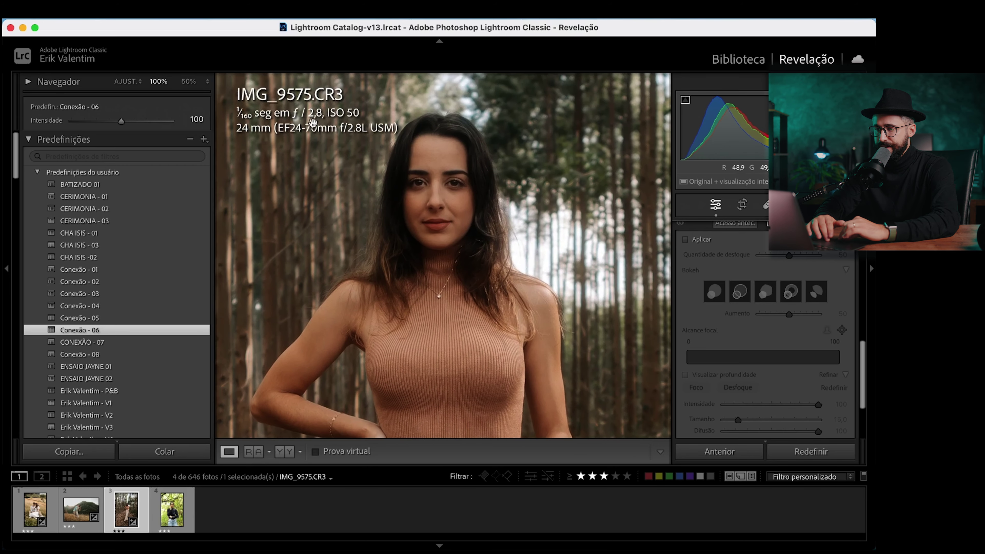
{"action": "left_click", "coordinate": [458, 215]}
Inspect the forest around the woman at 100%, then return to the full view
{"action": "left_click", "coordinate": [444, 240]}
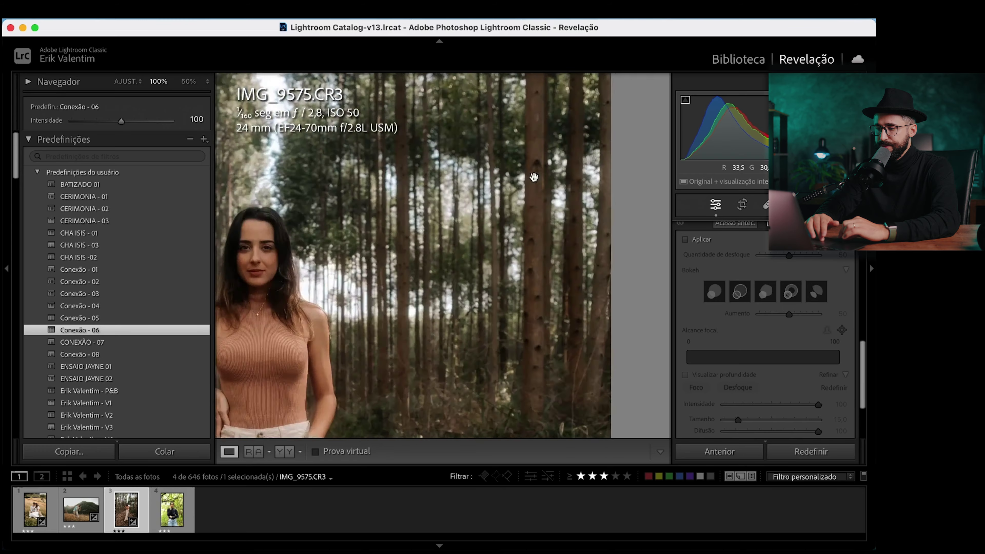
{"action": "left_click_drag", "start_coordinate": [444, 240], "coordinate": [589, 258]}
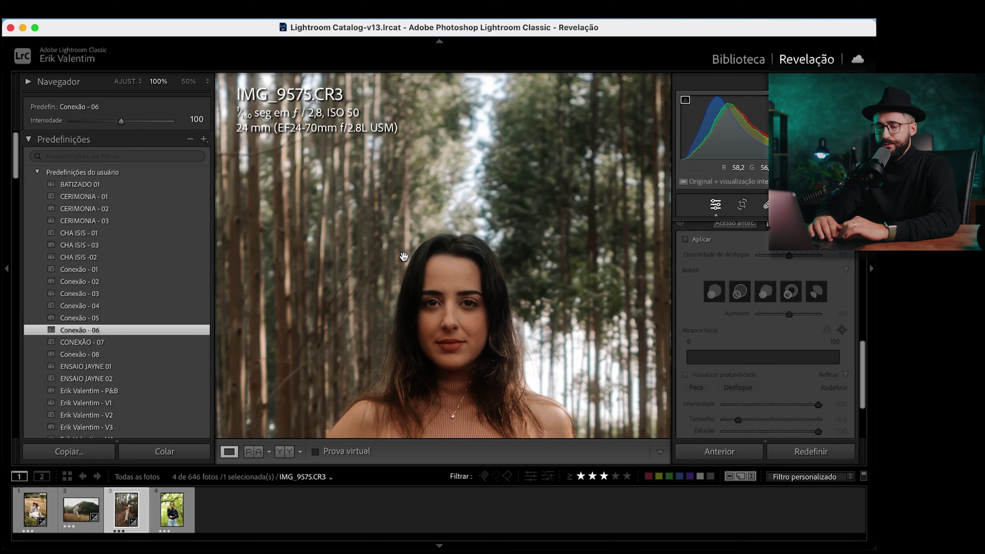
{"action": "left_click", "coordinate": [429, 266]}
{"action": "left_click", "coordinate": [521, 273]}
{"action": "left_click_drag", "start_coordinate": [521, 273], "coordinate": [531, 239]}
{"action": "left_click", "coordinate": [532, 238]}
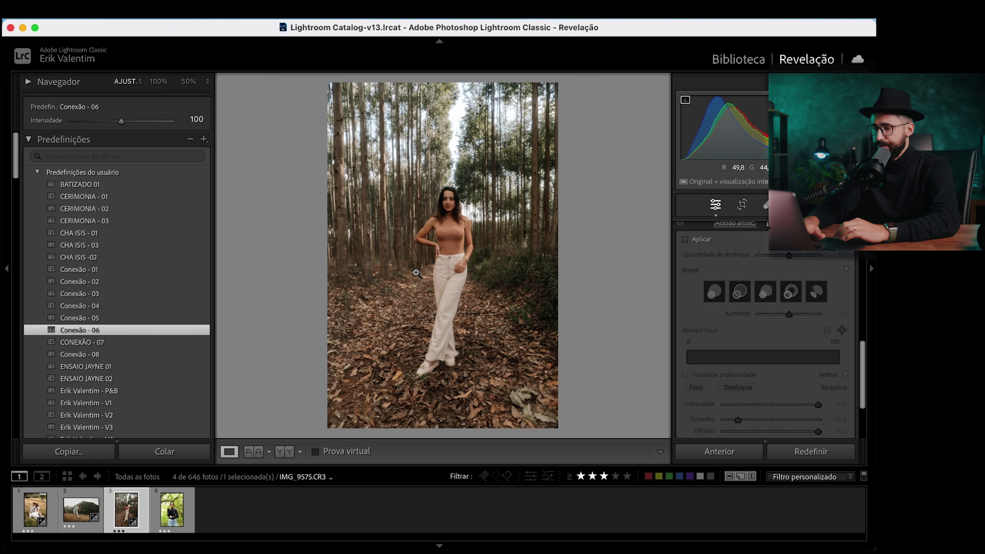
Enable AI Lens Blur, inspect her face and torso at 100%, then switch it off to compare
{"action": "left_click", "coordinate": [688, 239]}
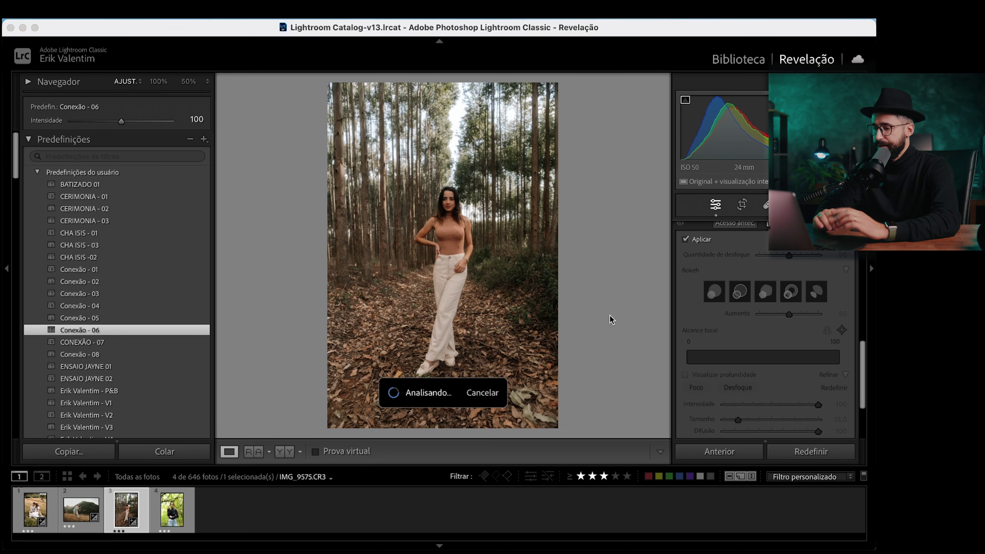
{"action": "left_click", "coordinate": [513, 209]}
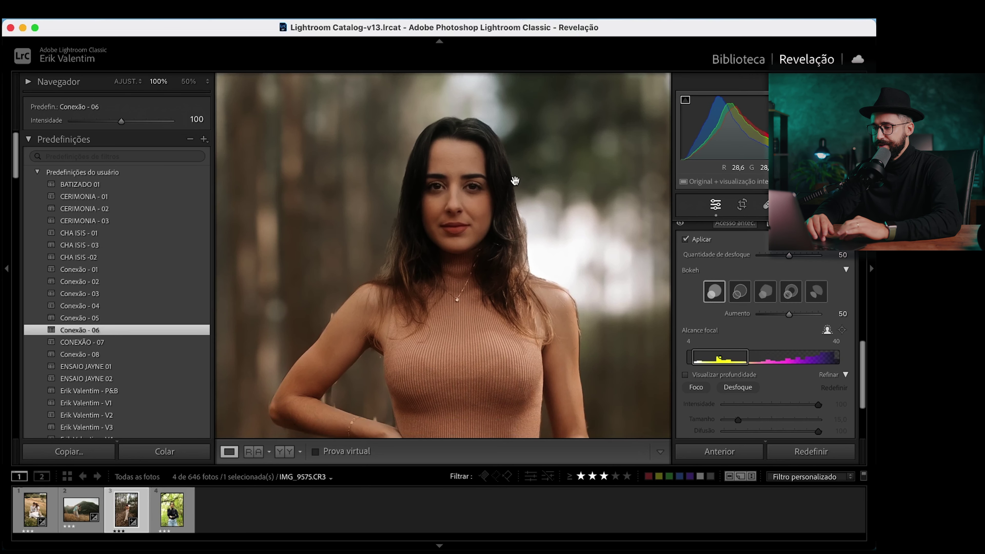
{"action": "left_click_drag", "start_coordinate": [513, 185], "coordinate": [520, 208]}
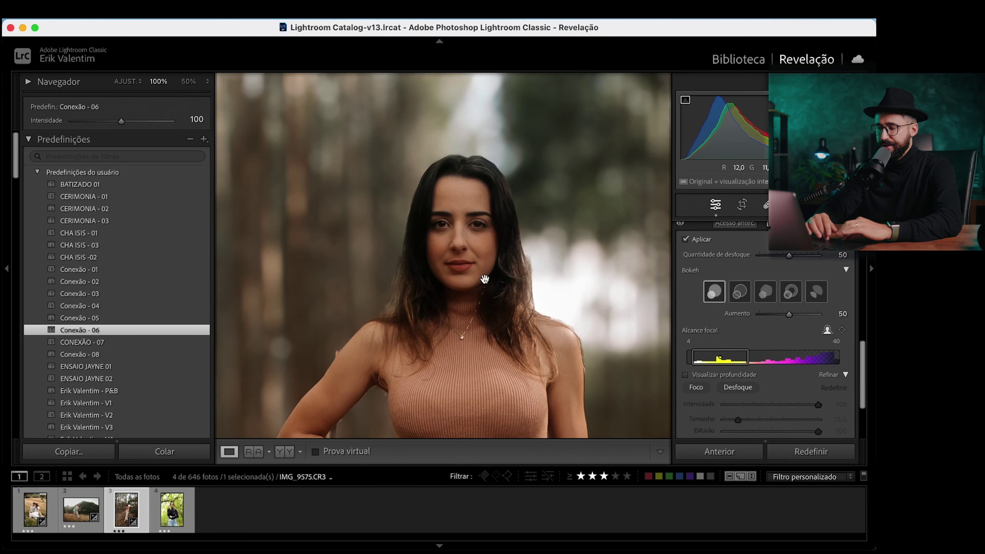
{"action": "left_click_drag", "start_coordinate": [489, 276], "coordinate": [565, 138]}
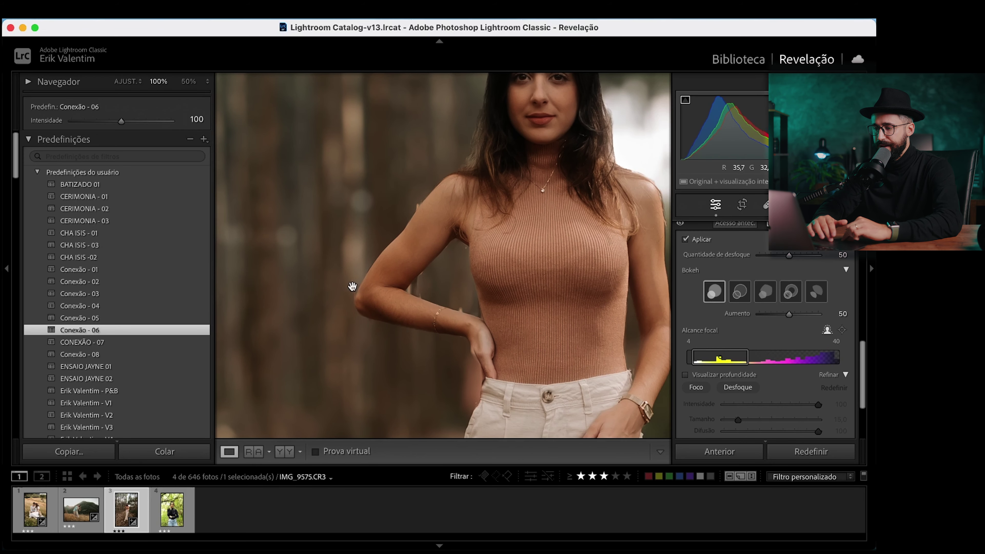
{"action": "left_click_drag", "start_coordinate": [442, 209], "coordinate": [373, 294]}
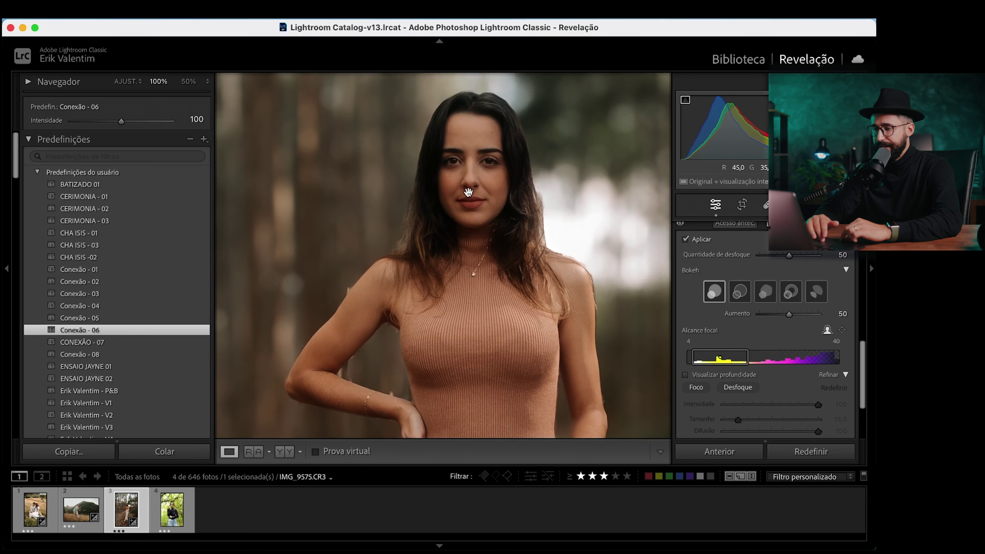
{"action": "left_click_drag", "start_coordinate": [468, 198], "coordinate": [451, 231]}
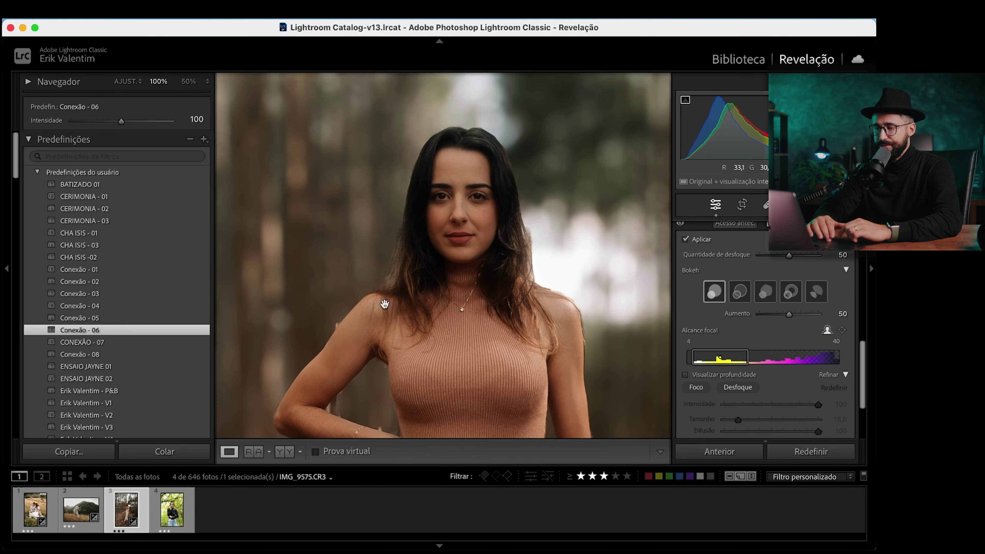
{"action": "left_click_drag", "start_coordinate": [488, 205], "coordinate": [477, 210]}
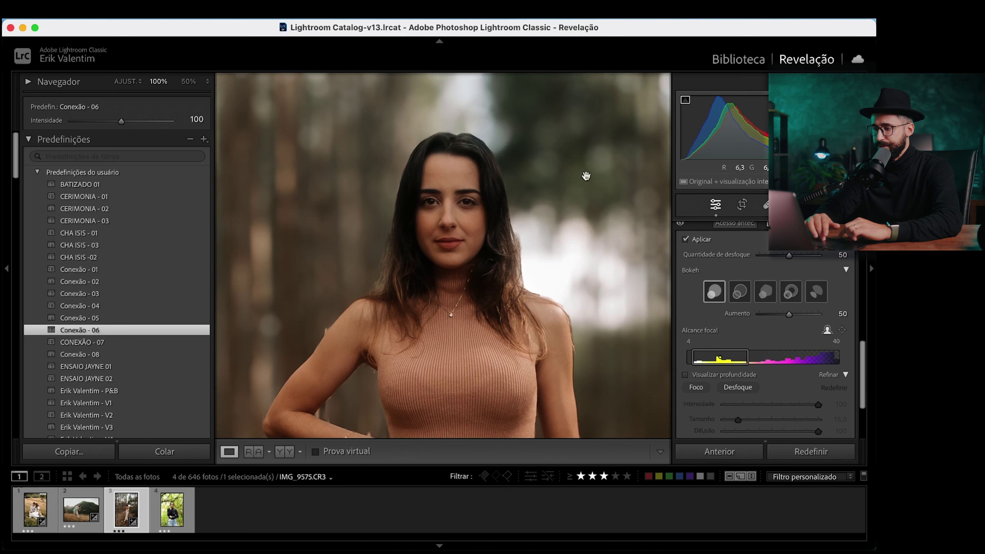
{"action": "left_click", "coordinate": [686, 239]}
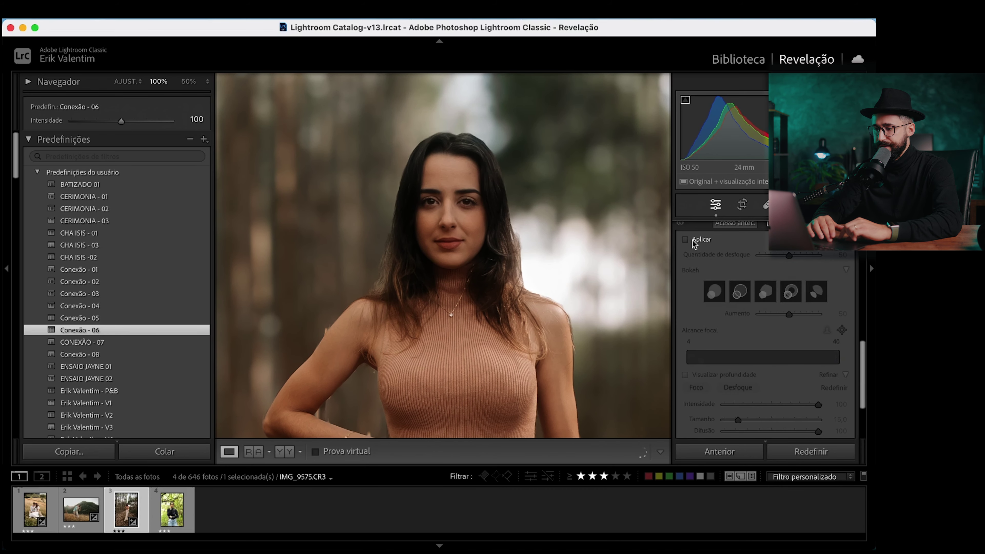
Re-enable Lens Blur with blur amount 27 and check the face and upper body at 100%
{"action": "left_click", "coordinate": [694, 239]}
{"action": "key", "text": "z"}
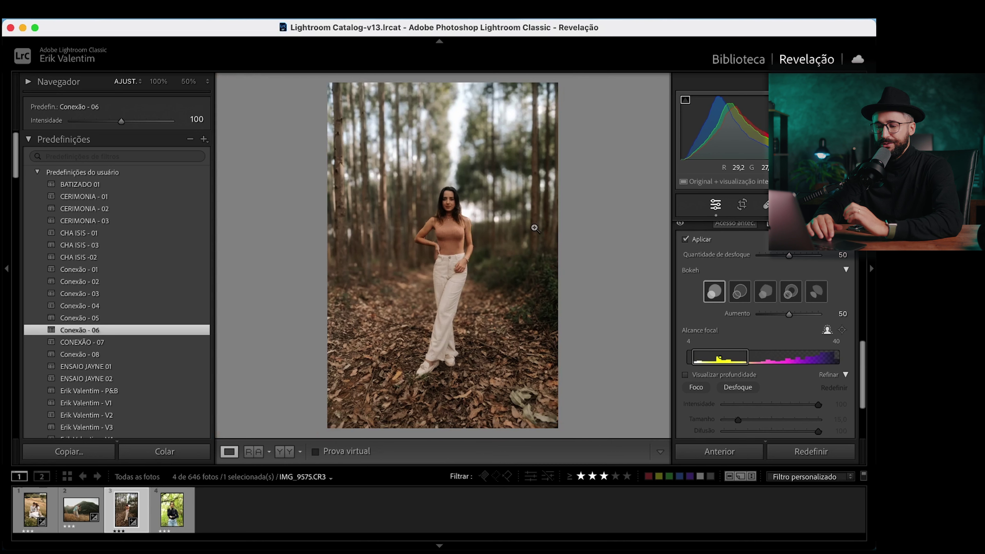
{"action": "left_click_drag", "start_coordinate": [800, 254], "coordinate": [777, 257]}
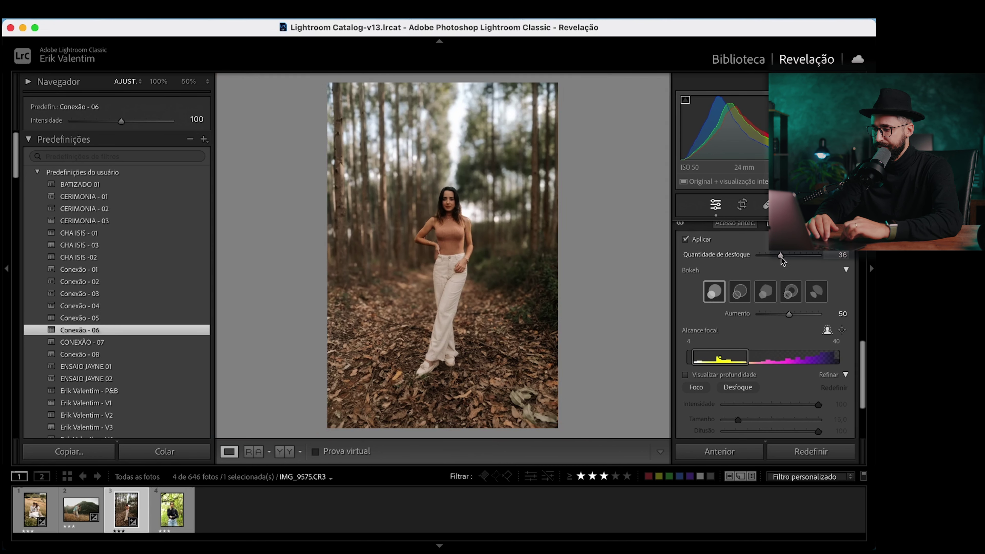
{"action": "left_click", "coordinate": [463, 208]}
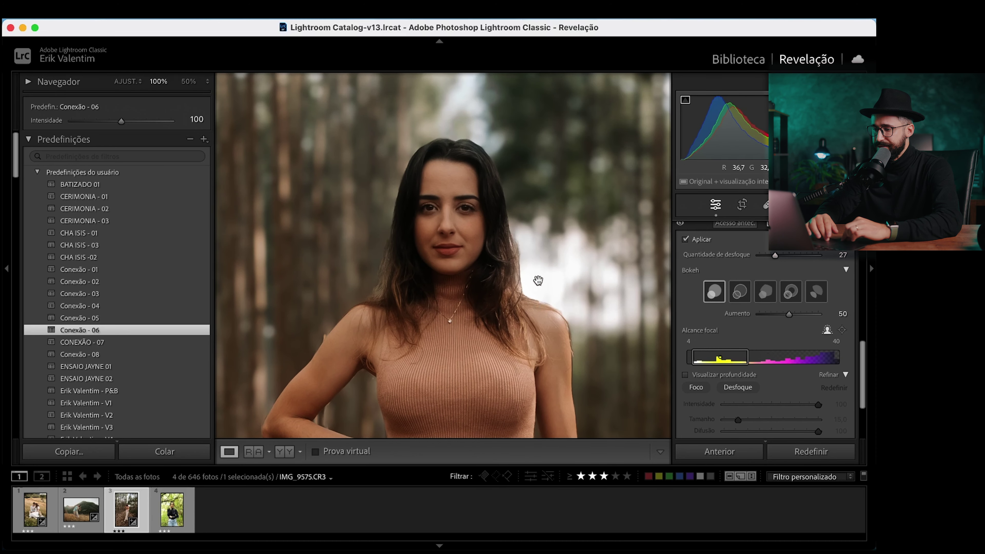
{"action": "scroll", "coordinate": [537, 279], "scroll_direction": "down", "scroll_amount": 3}
{"action": "scroll", "coordinate": [485, 252], "scroll_direction": "up", "scroll_amount": 5}
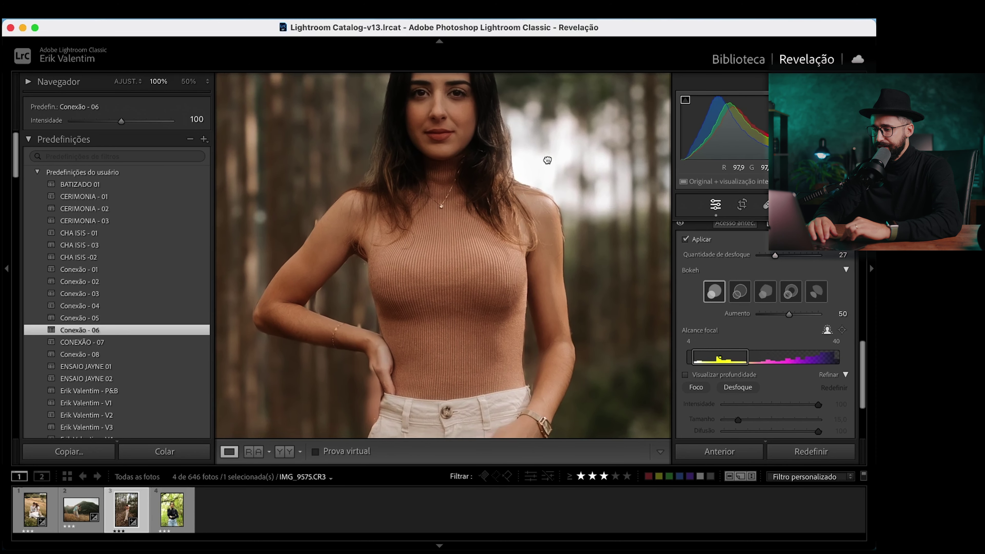
{"action": "left_click", "coordinate": [475, 249]}
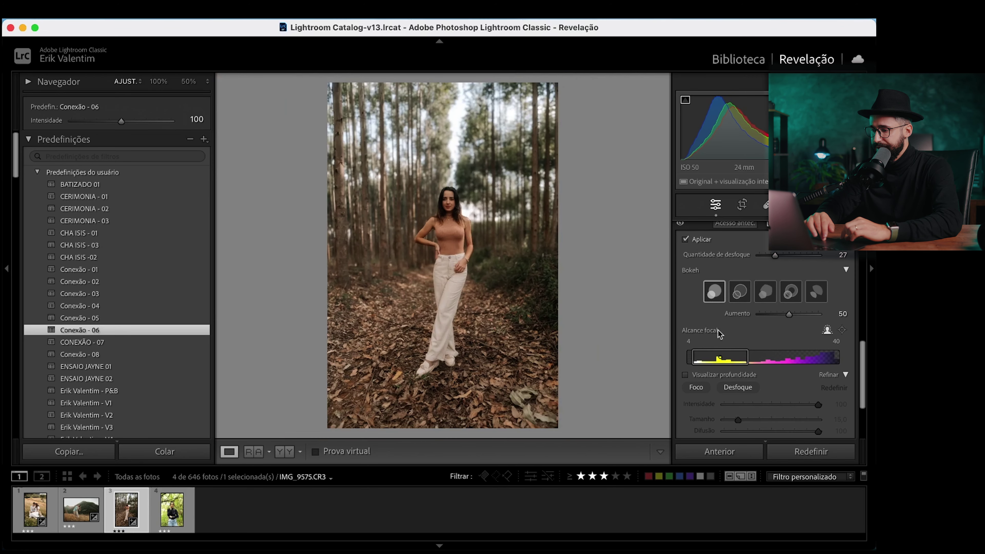
{"action": "mouse_move", "coordinate": [719, 356]}
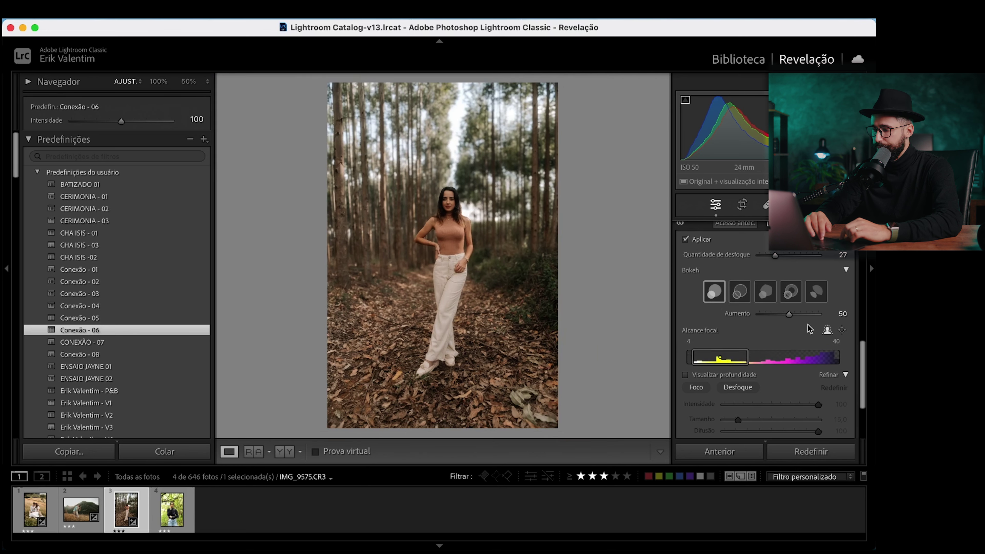
Set the focal range to 3–36 on the depth map, then check the face at 100%
{"action": "left_click", "coordinate": [704, 375]}
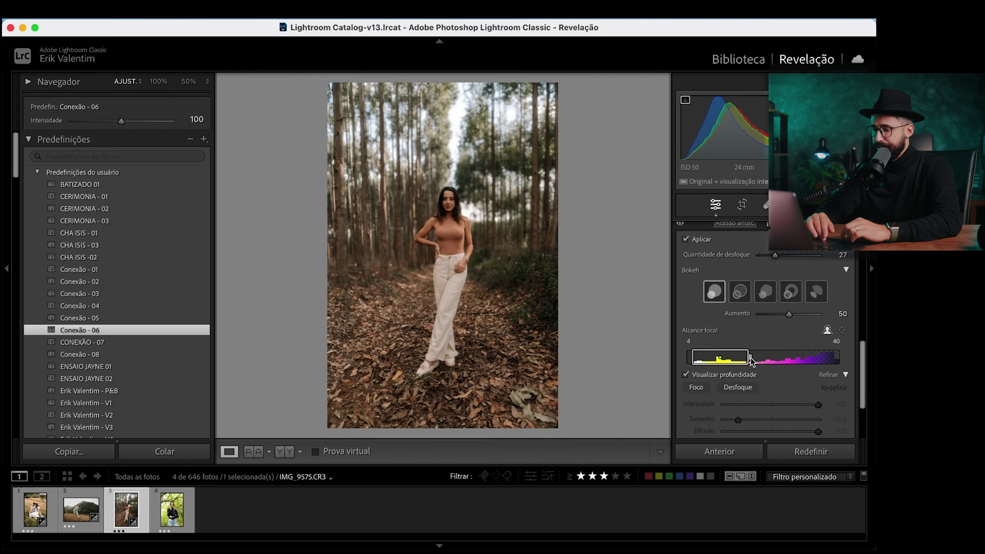
{"action": "mouse_move", "coordinate": [749, 357]}
{"action": "left_mouse_down"}
{"action": "mouse_move", "coordinate": [759, 361]}
{"action": "mouse_move", "coordinate": [751, 364]}
{"action": "left_mouse_up"}
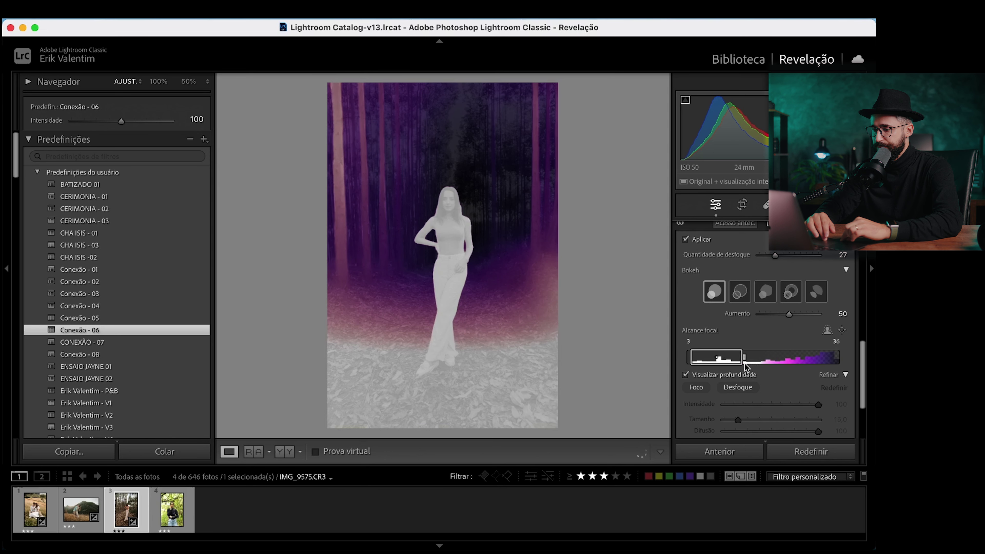
{"action": "left_click_drag", "start_coordinate": [751, 363], "coordinate": [742, 364]}
{"action": "left_click", "coordinate": [452, 205]}
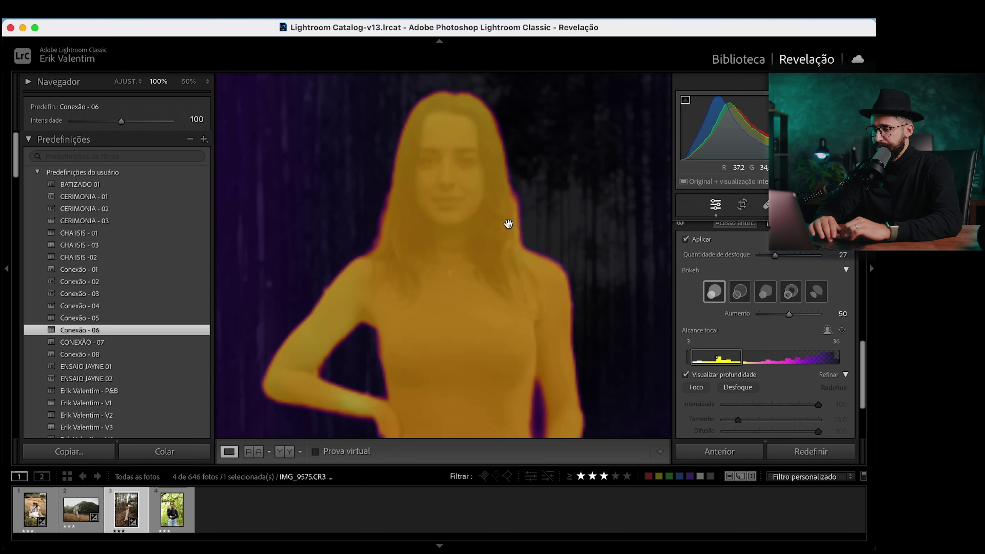
{"action": "left_click", "coordinate": [701, 374]}
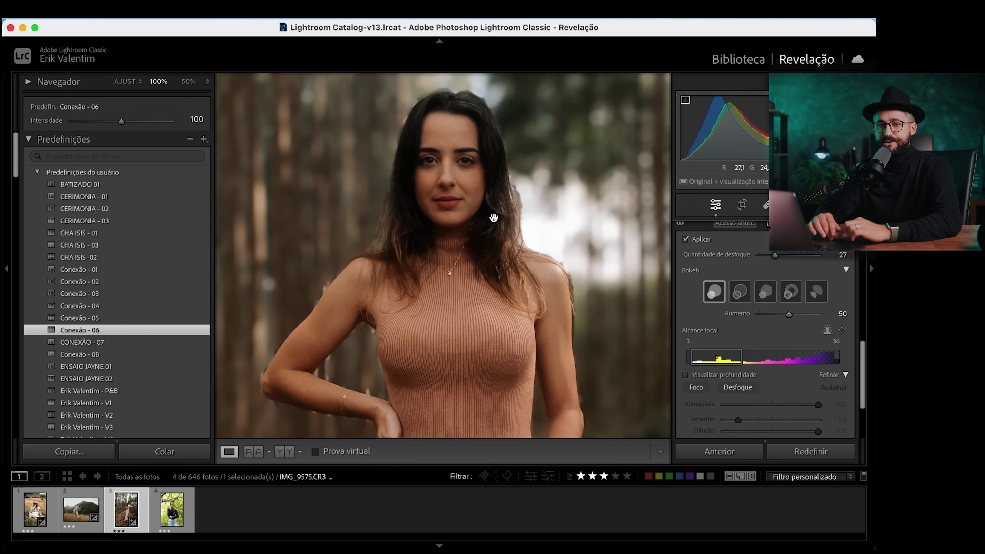
{"action": "left_click", "coordinate": [478, 163]}
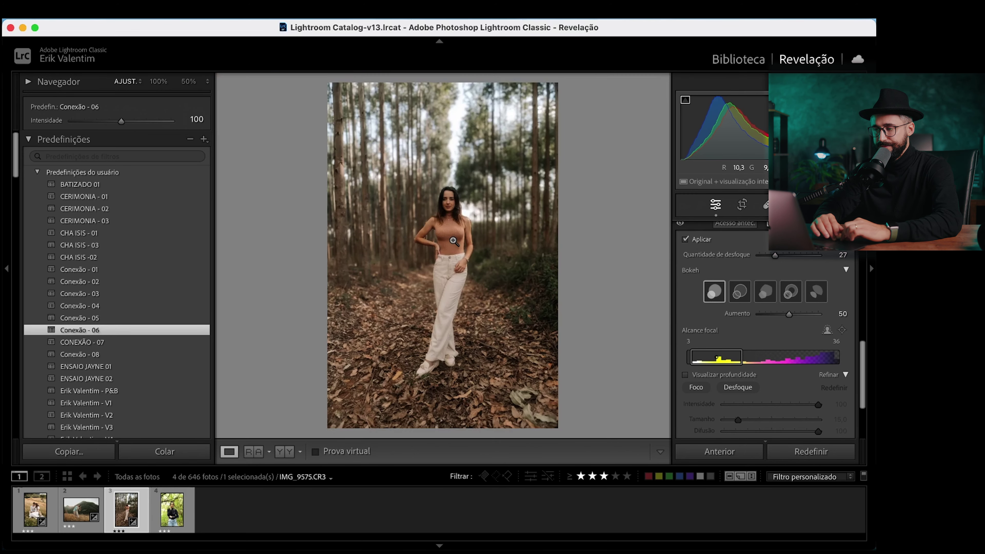
Inspect the woman's face close up, then turn Lens Blur off to compare
{"action": "right_click", "coordinate": [453, 207]}
{"action": "left_click", "coordinate": [452, 207]}
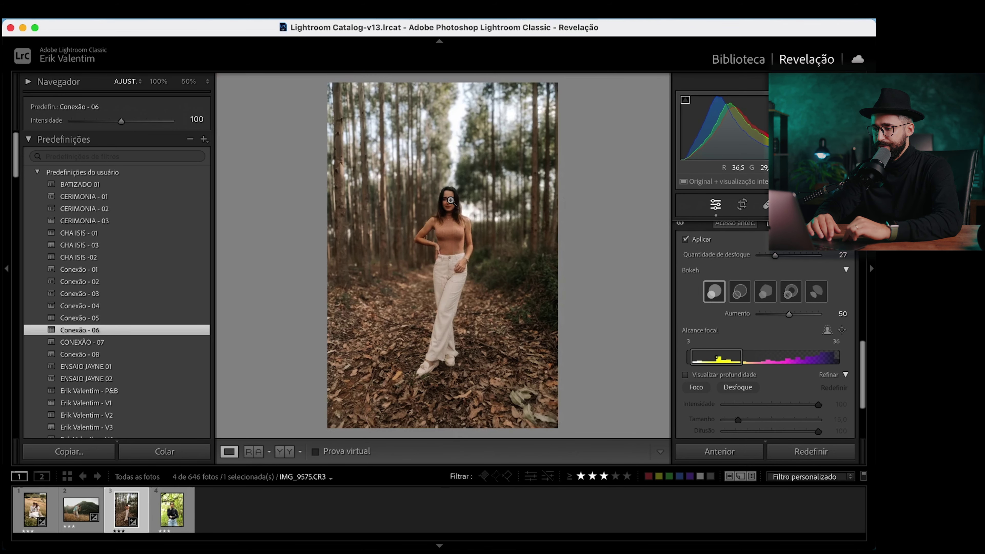
{"action": "left_click", "coordinate": [451, 193]}
{"action": "left_click_drag", "start_coordinate": [450, 190], "coordinate": [458, 160]}
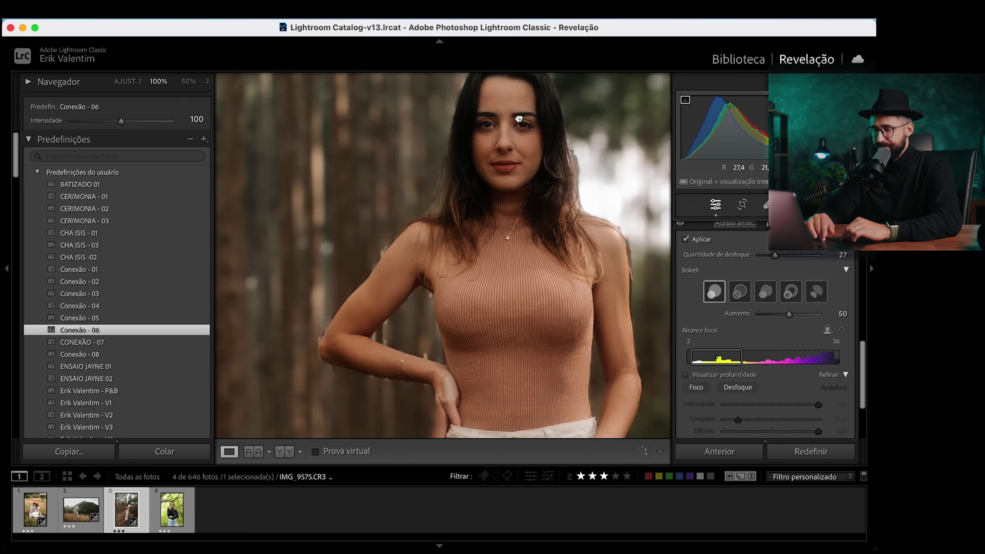
{"action": "left_click", "coordinate": [437, 213]}
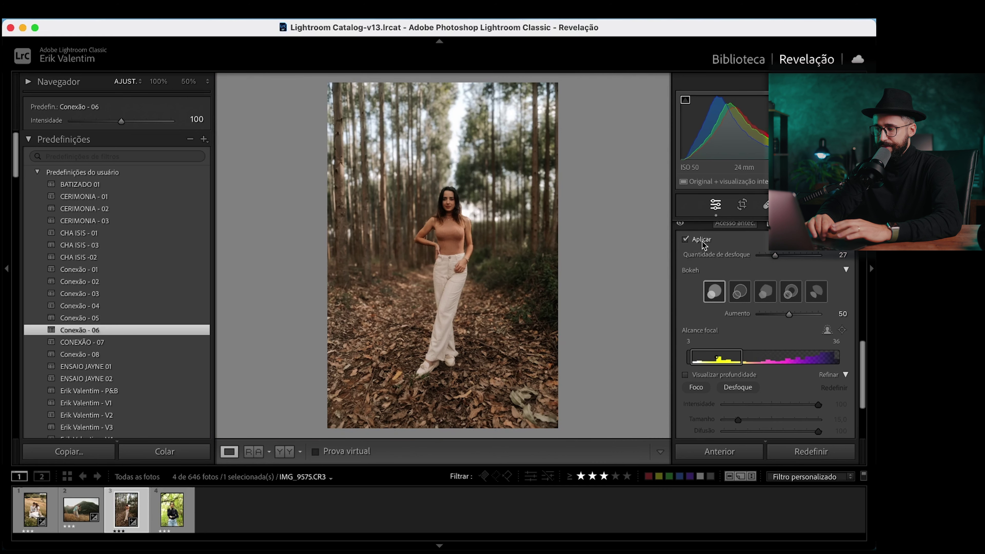
{"action": "left_click", "coordinate": [702, 240]}
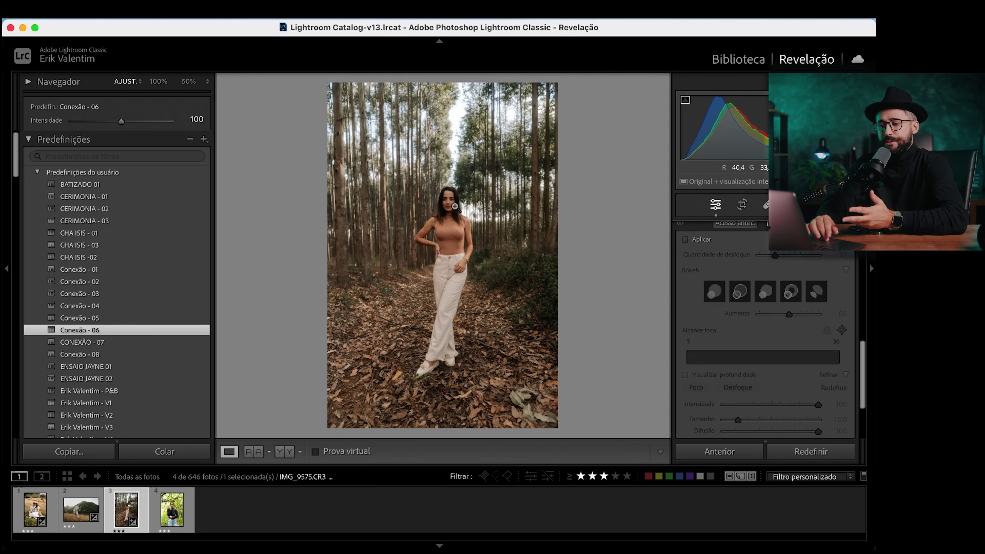
{"action": "left_click", "coordinate": [450, 201]}
{"action": "left_click_drag", "start_coordinate": [423, 166], "coordinate": [435, 183]}
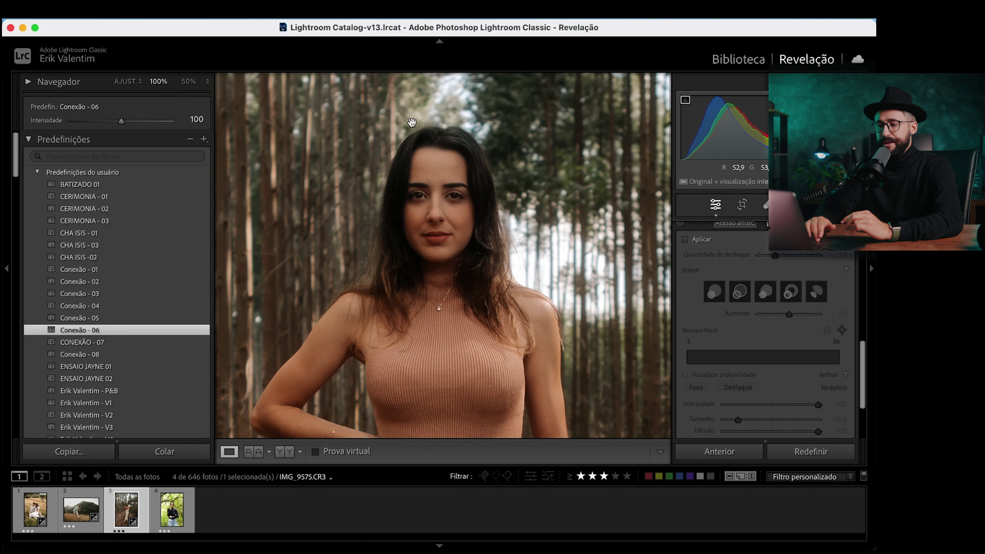
{"action": "left_click_drag", "start_coordinate": [402, 118], "coordinate": [404, 182]}
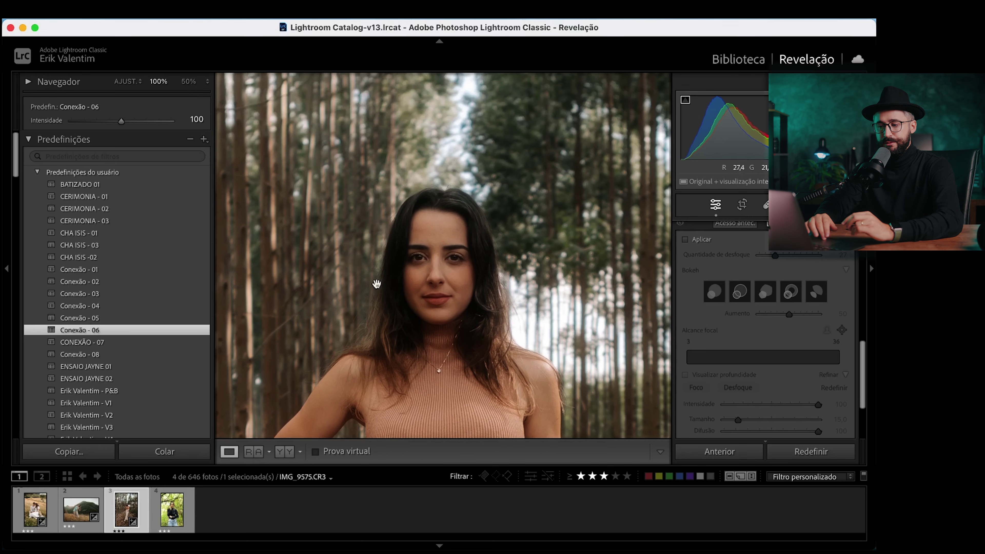
{"action": "left_click_drag", "start_coordinate": [376, 284], "coordinate": [361, 245]}
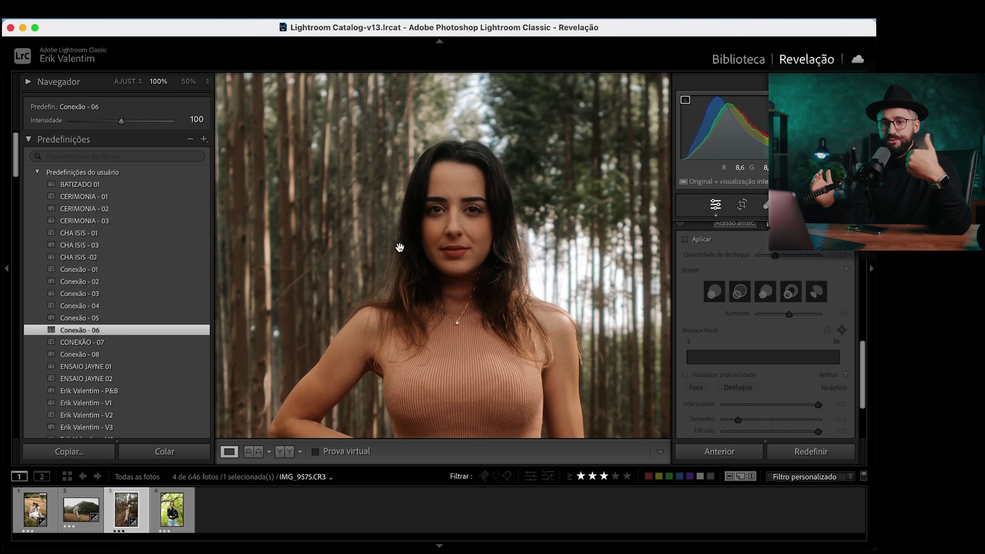
{"action": "left_click", "coordinate": [444, 210]}
{"action": "left_click", "coordinate": [445, 227]}
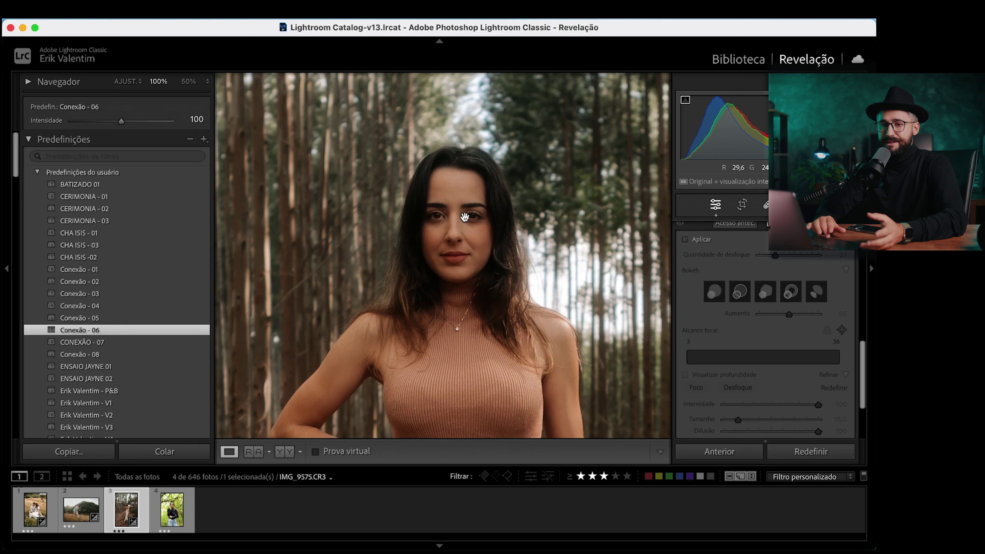
{"action": "left_click", "coordinate": [465, 217]}
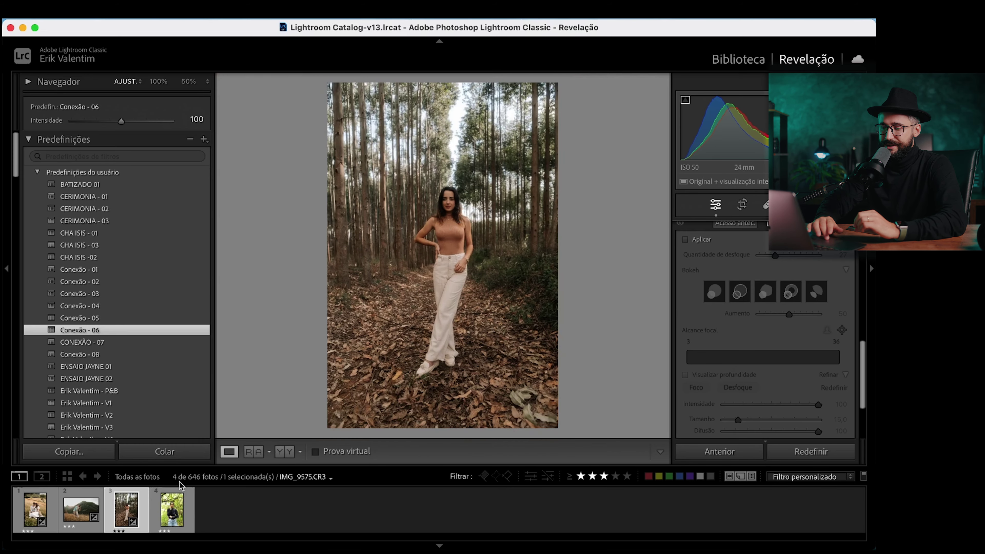
{"action": "left_click", "coordinate": [170, 523]}
Open the fourth photo, EV_17021.CR3, with the file and exposure info overlay
{"action": "key", "text": "Left"}
{"action": "key", "text": "Right"}
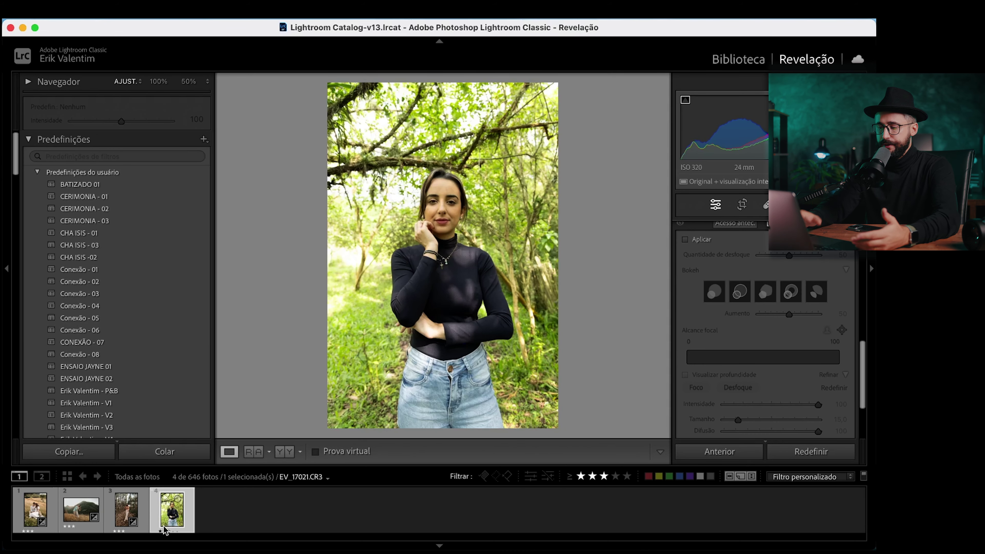
{"action": "key", "text": "i"}
{"action": "key", "text": "i"}
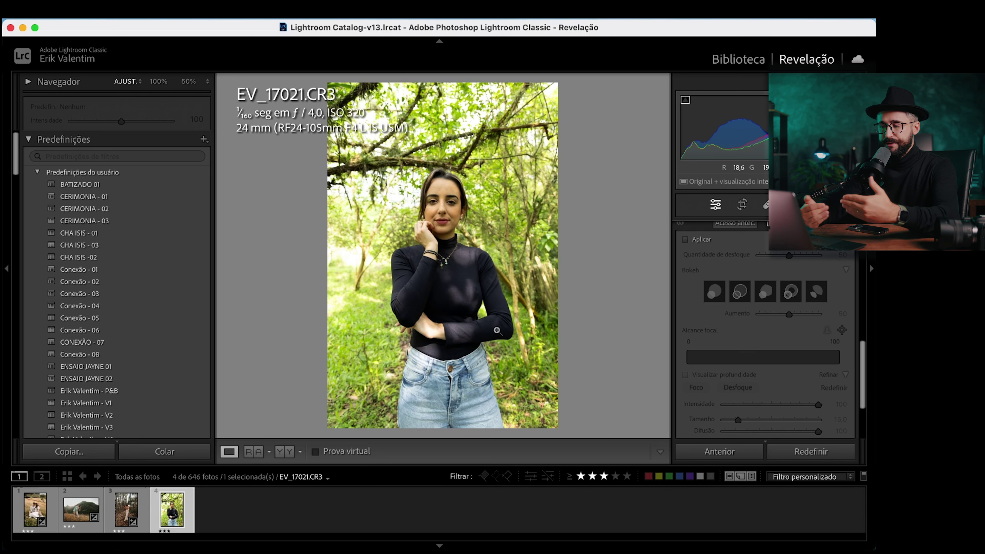
{"action": "scroll", "coordinate": [695, 270], "scroll_direction": "down", "scroll_amount": 2}
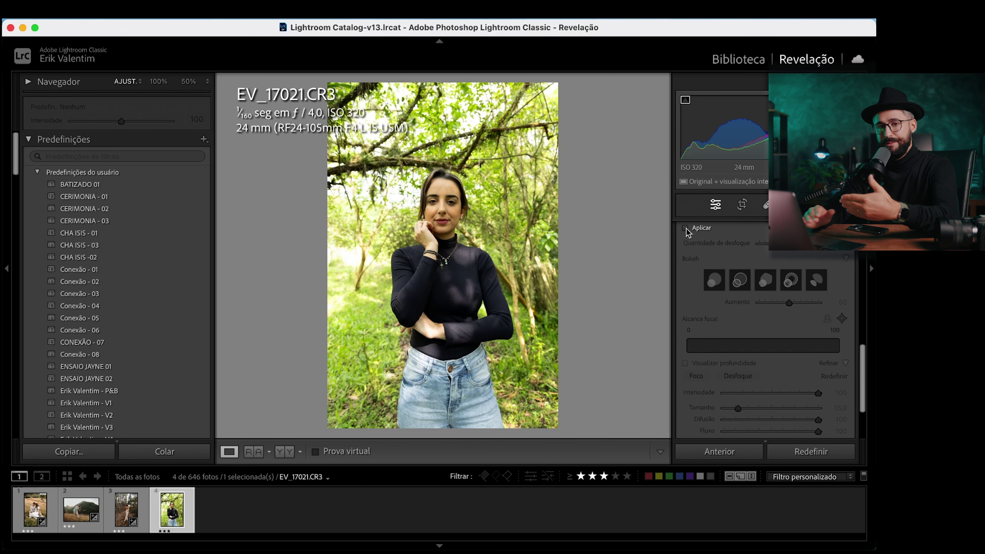
Inspect the portrait at 50% and 100%, centring her face in the close-up
{"action": "left_click", "coordinate": [459, 181]}
{"action": "left_click_drag", "start_coordinate": [457, 247], "coordinate": [508, 246]}
{"action": "left_click", "coordinate": [159, 81]}
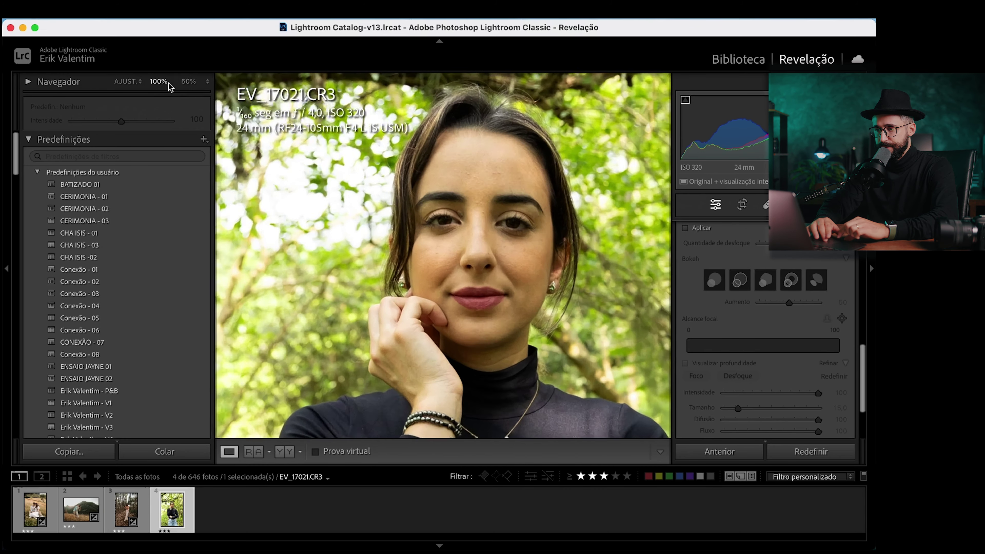
{"action": "left_click_drag", "start_coordinate": [534, 287], "coordinate": [512, 296]}
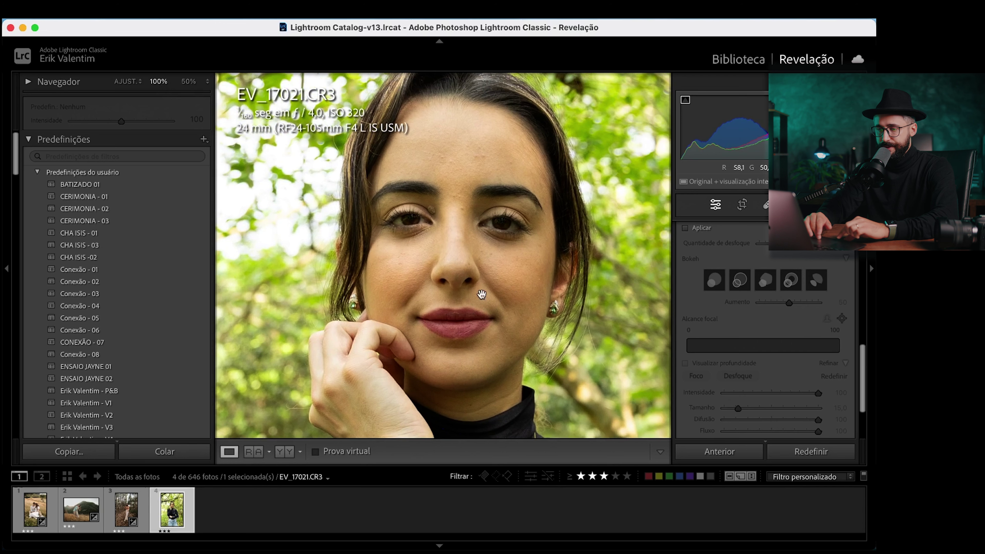
Apply the Conexão - 08 preset and review the portrait and branches at 50% zoom
{"action": "left_click", "coordinate": [142, 358]}
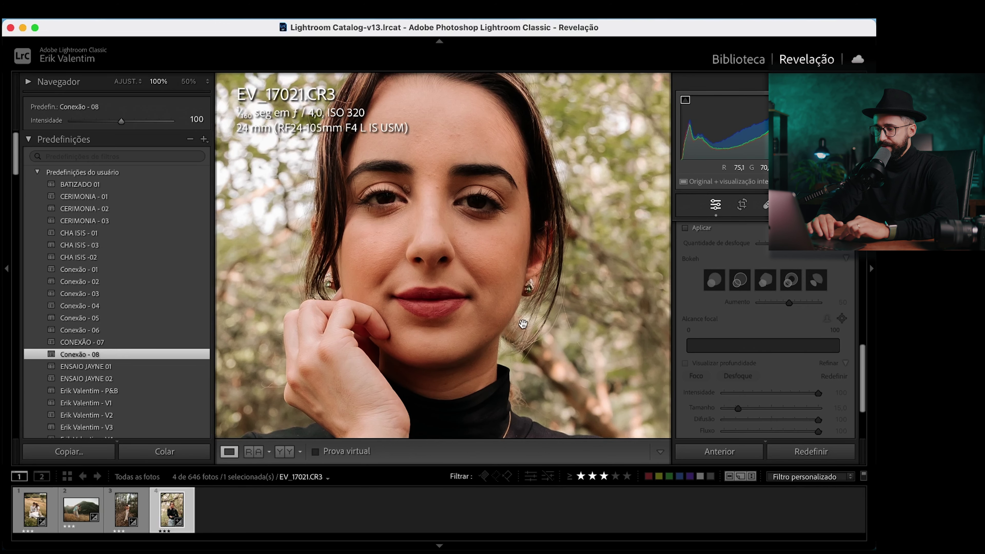
{"action": "mouse_move", "coordinate": [371, 191]}
{"action": "left_mouse_down"}
{"action": "mouse_move", "coordinate": [393, 236]}
{"action": "mouse_move", "coordinate": [467, 262]}
{"action": "left_mouse_up"}
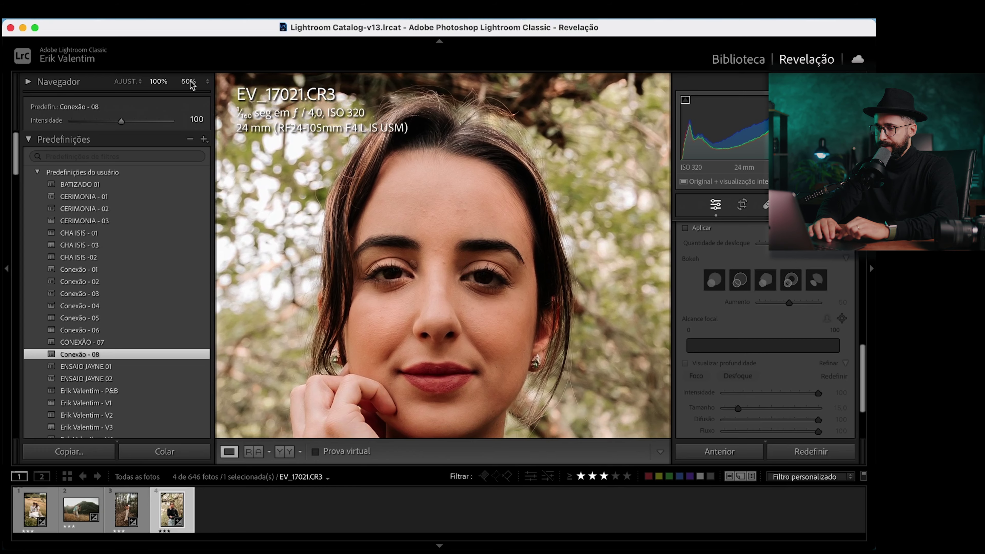
{"action": "left_click", "coordinate": [190, 82]}
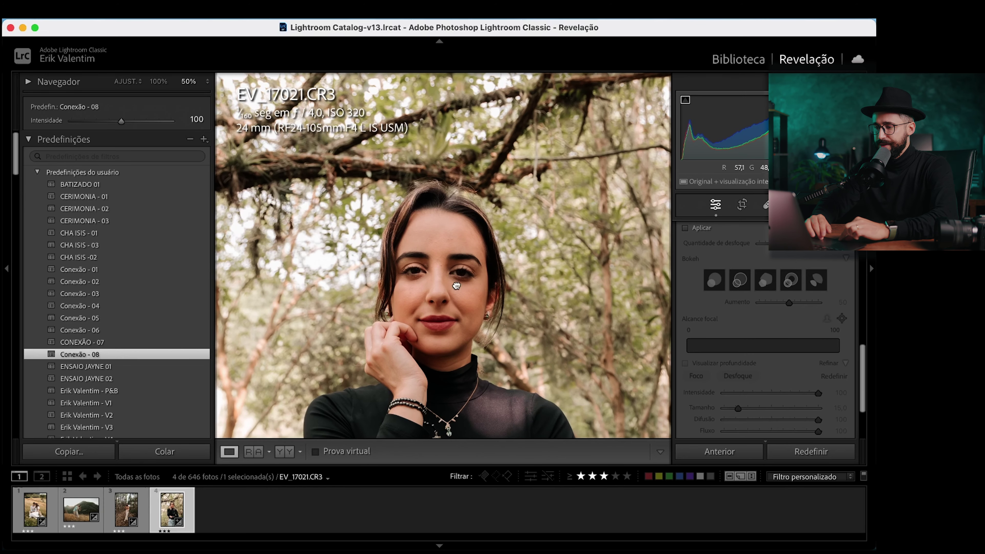
{"action": "left_click_drag", "start_coordinate": [457, 286], "coordinate": [460, 215]}
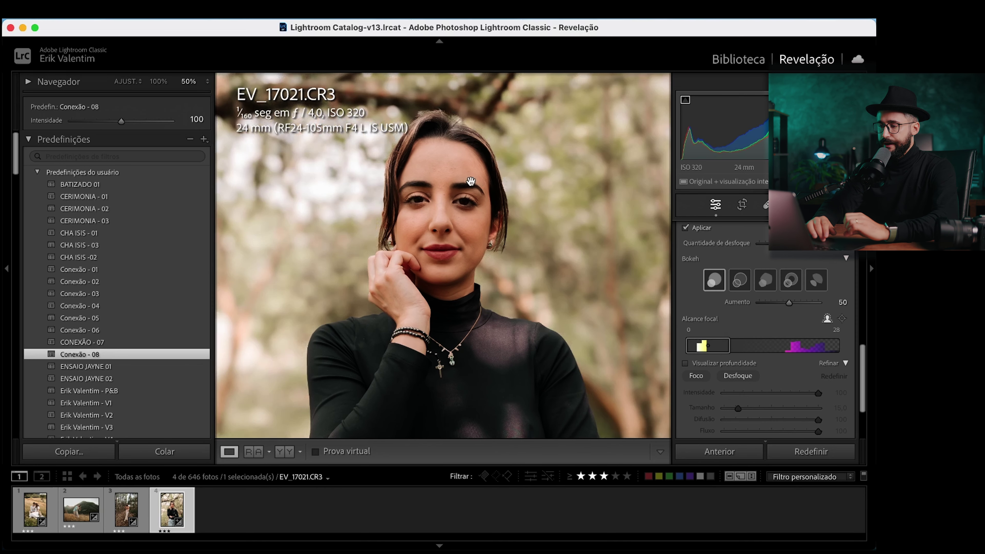
Inspect EV_17021's face at 50% and 100%, toggling Lens Blur off and on to compare
{"action": "left_click", "coordinate": [488, 240]}
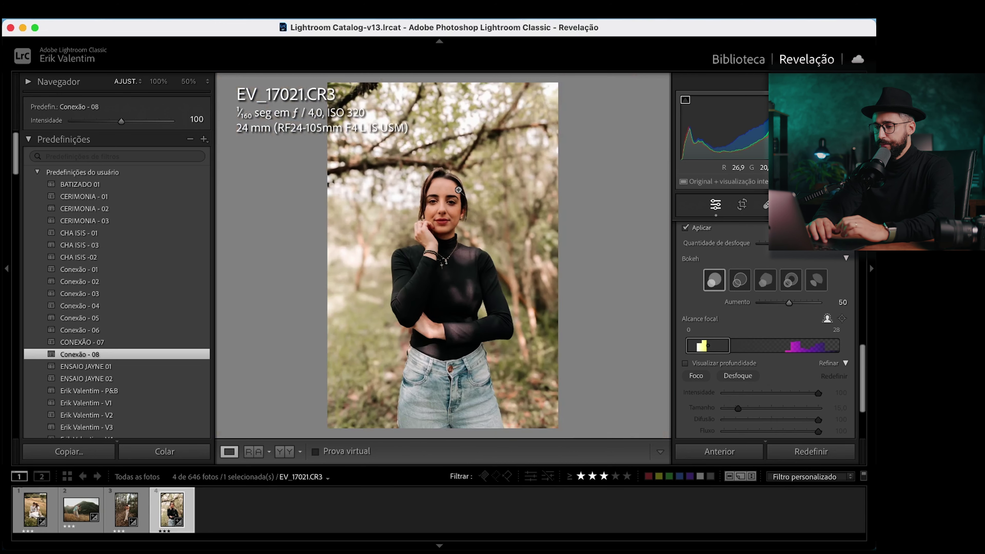
{"action": "left_click", "coordinate": [454, 201]}
{"action": "left_click_drag", "start_coordinate": [454, 200], "coordinate": [495, 249]}
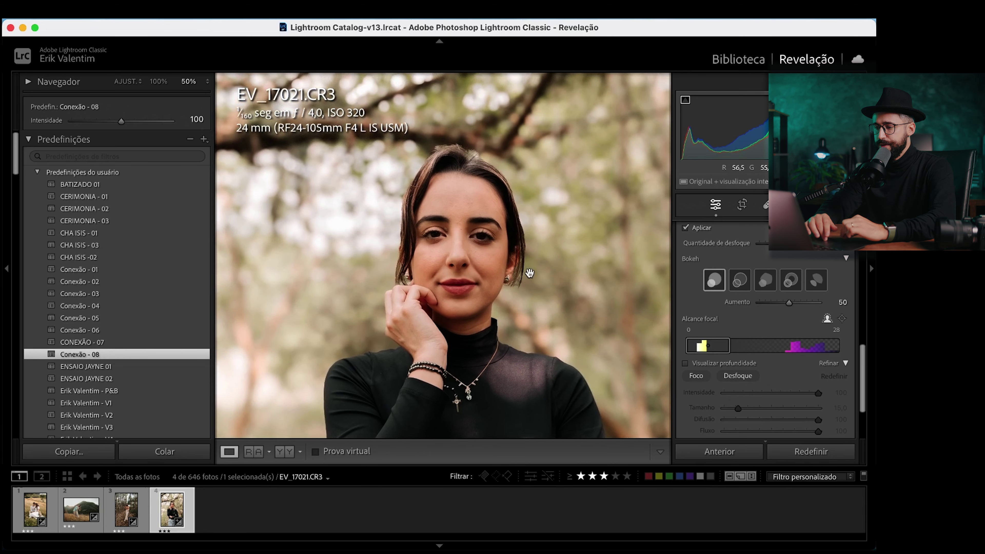
{"action": "left_click", "coordinate": [158, 82]}
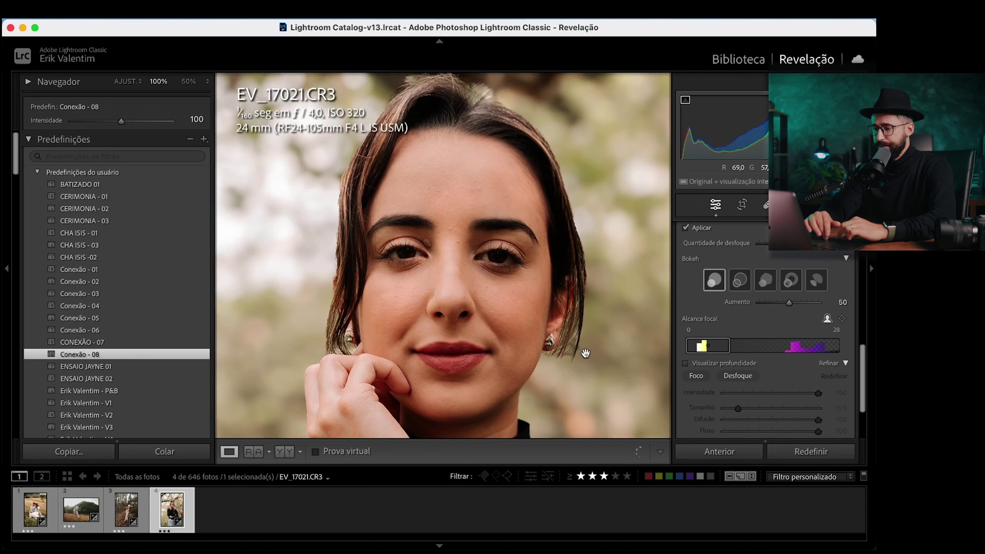
{"action": "left_click_drag", "start_coordinate": [534, 259], "coordinate": [603, 259]}
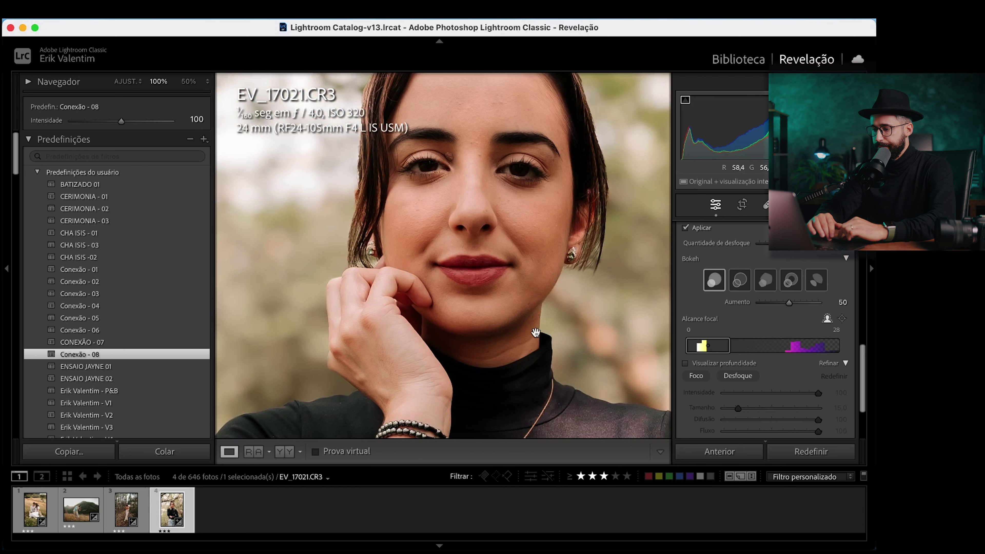
{"action": "left_click", "coordinate": [685, 229]}
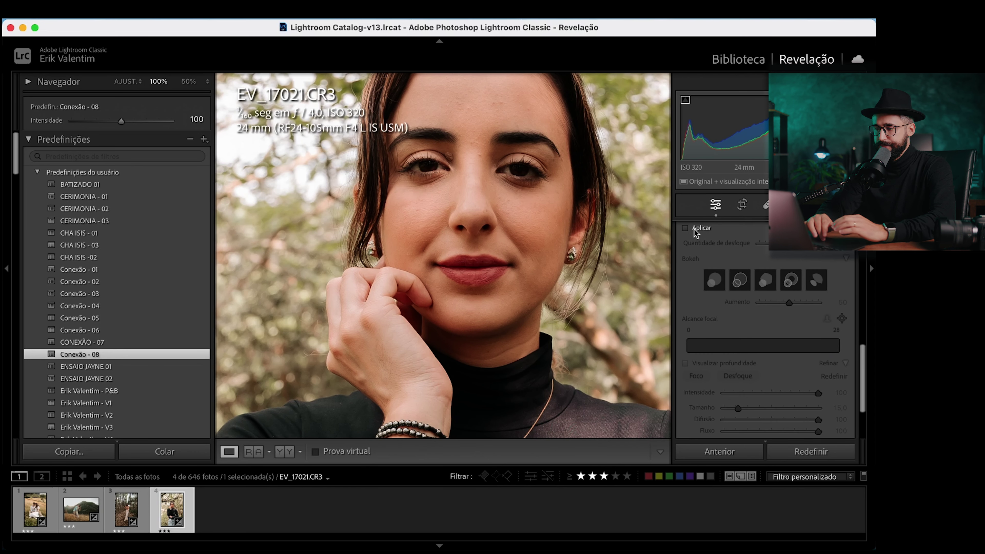
{"action": "left_click", "coordinate": [694, 229]}
Pan over her forehead, hair, eyes and mouth at 100%, then return to the whole-photo view
{"action": "left_click_drag", "start_coordinate": [626, 228], "coordinate": [626, 331]}
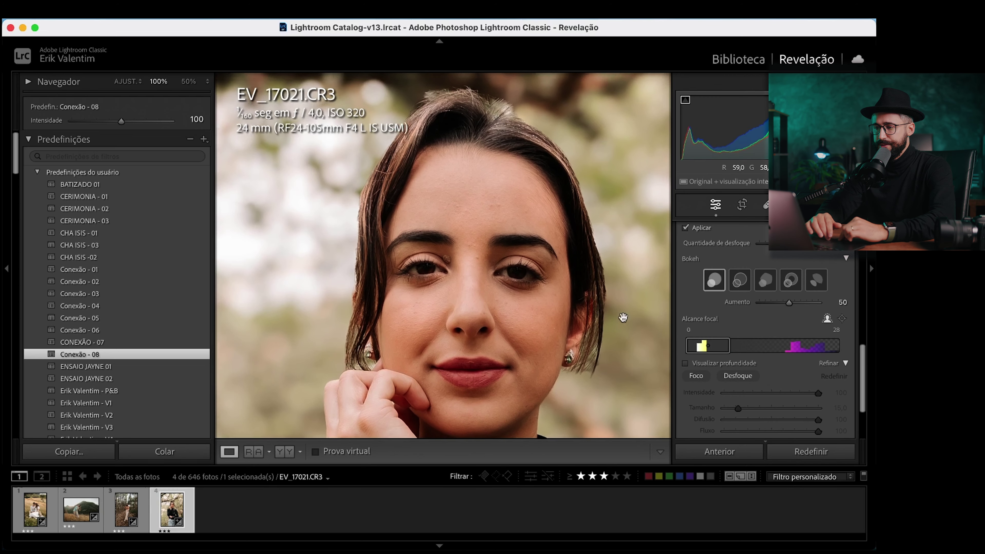
{"action": "left_click_drag", "start_coordinate": [513, 90], "coordinate": [531, 242]}
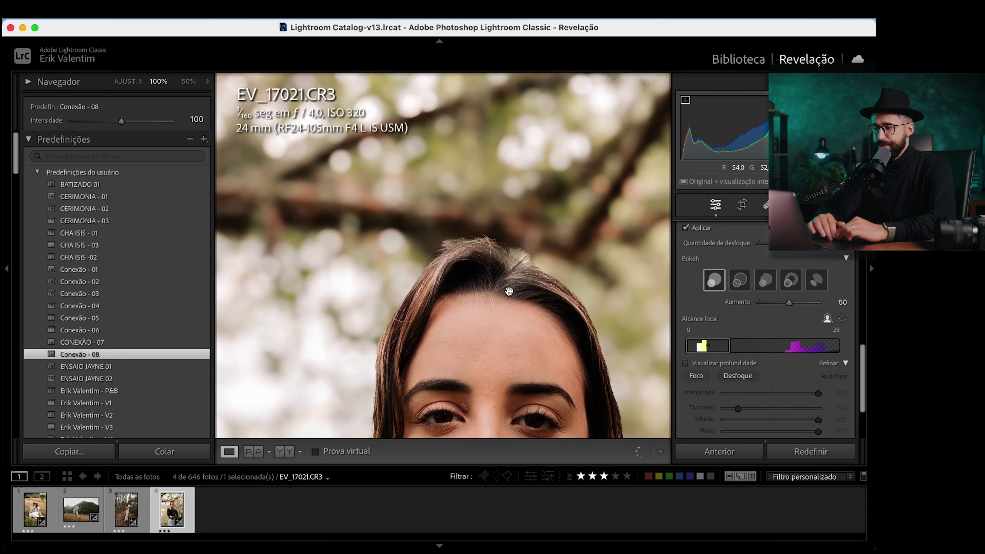
{"action": "left_click_drag", "start_coordinate": [523, 312], "coordinate": [506, 177]}
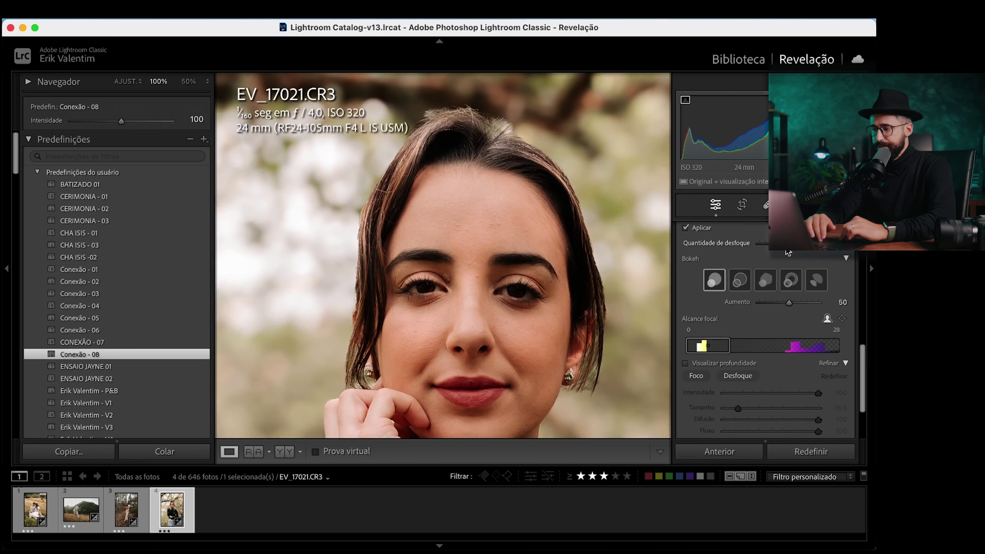
{"action": "left_click_drag", "start_coordinate": [586, 335], "coordinate": [599, 354]}
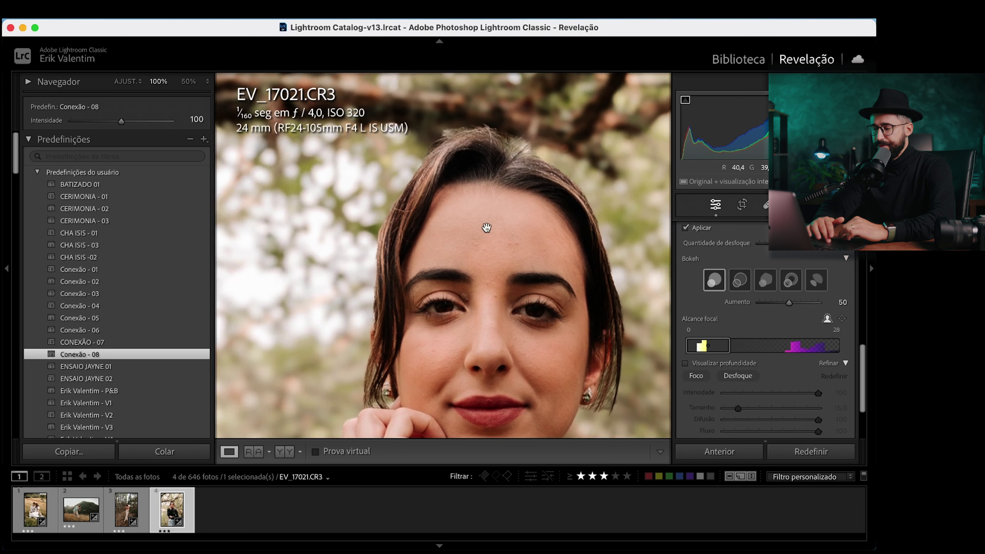
{"action": "left_click_drag", "start_coordinate": [497, 275], "coordinate": [476, 250]}
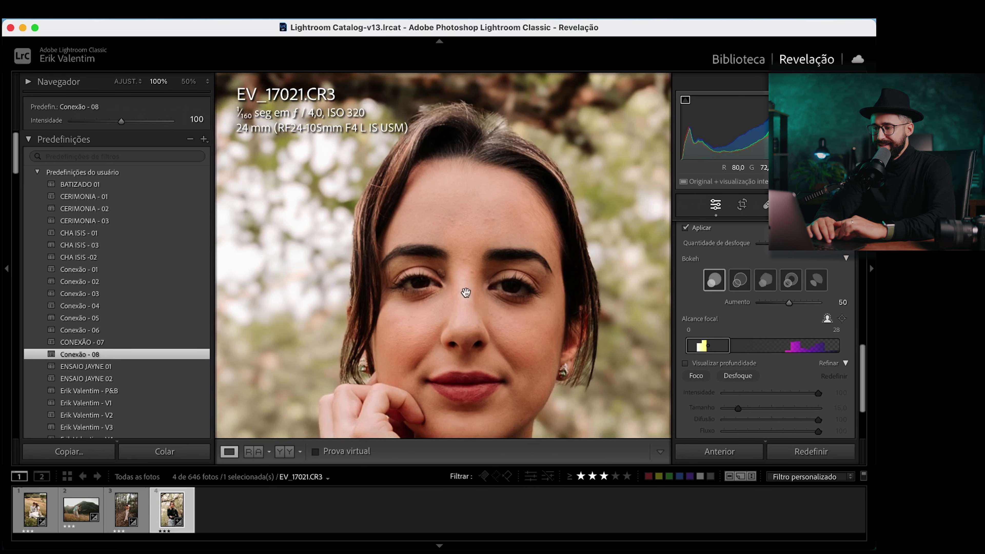
{"action": "left_click", "coordinate": [516, 277]}
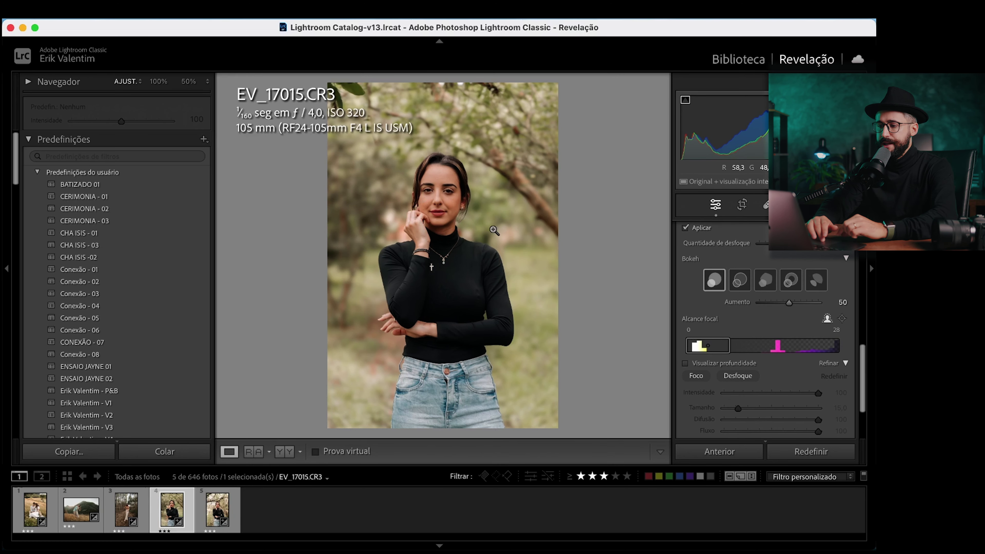
{"action": "mouse_move", "coordinate": [433, 190]}
{"action": "left_mouse_down"}
{"action": "mouse_move", "coordinate": [447, 165]}
{"action": "mouse_move", "coordinate": [468, 222]}
{"action": "mouse_move", "coordinate": [451, 261]}
{"action": "mouse_move", "coordinate": [501, 295]}
{"action": "mouse_move", "coordinate": [535, 214]}
{"action": "mouse_move", "coordinate": [473, 198]}
{"action": "left_mouse_up"}
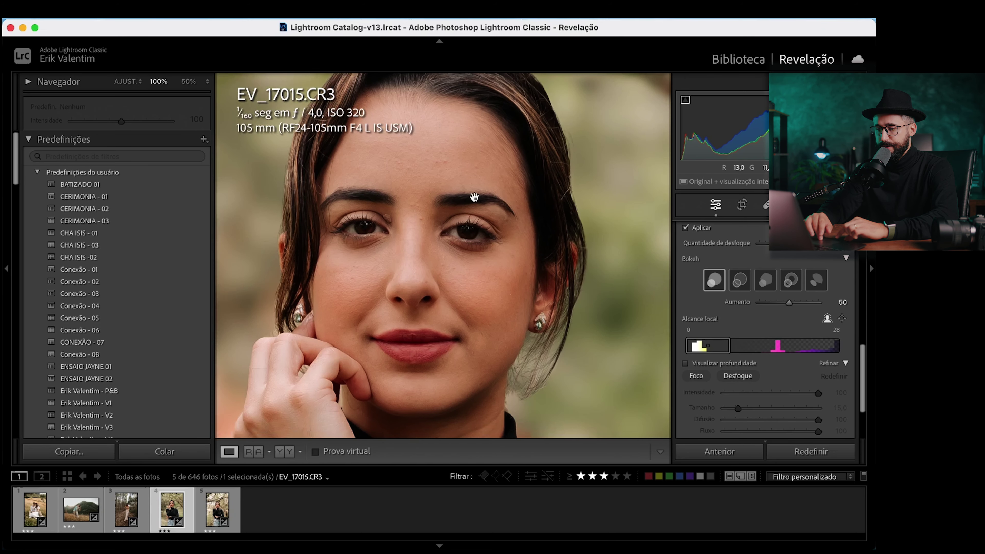
{"action": "left_click_drag", "start_coordinate": [534, 321], "coordinate": [547, 317]}
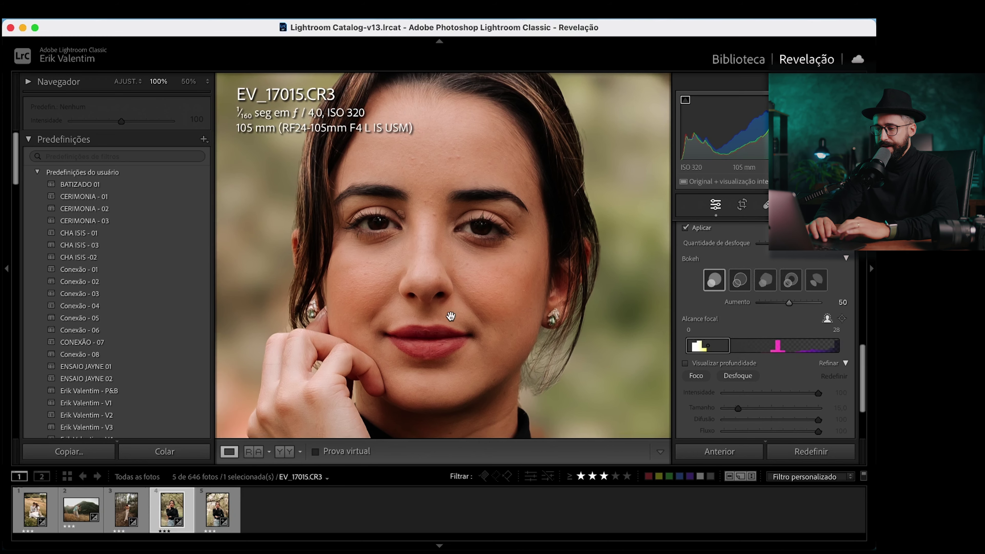
{"action": "mouse_move", "coordinate": [551, 433]}
{"action": "left_mouse_down"}
{"action": "mouse_move", "coordinate": [559, 317]}
{"action": "mouse_move", "coordinate": [429, 175]}
{"action": "left_mouse_up"}
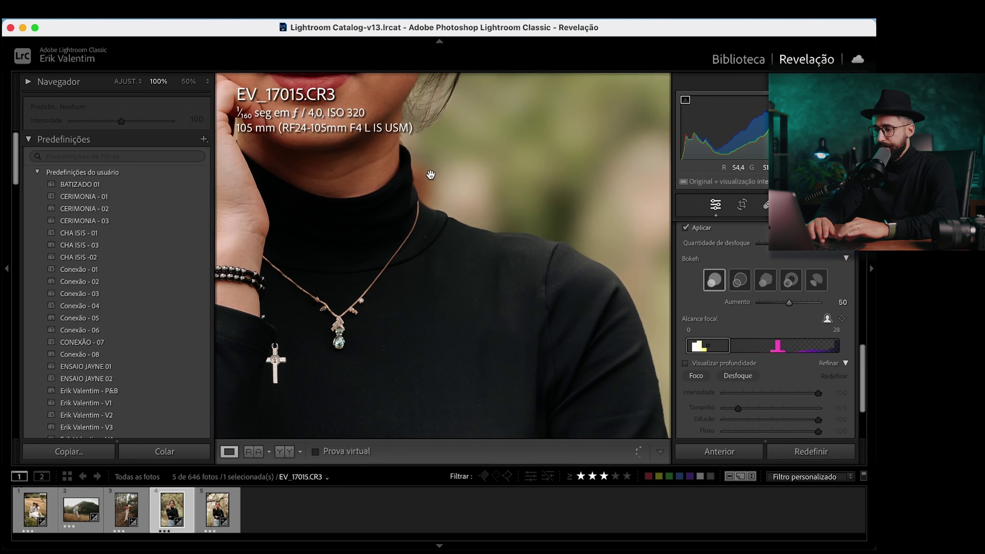
{"action": "left_click_drag", "start_coordinate": [506, 214], "coordinate": [551, 375]}
{"action": "left_click_drag", "start_coordinate": [457, 184], "coordinate": [558, 340]}
{"action": "left_click", "coordinate": [190, 83]}
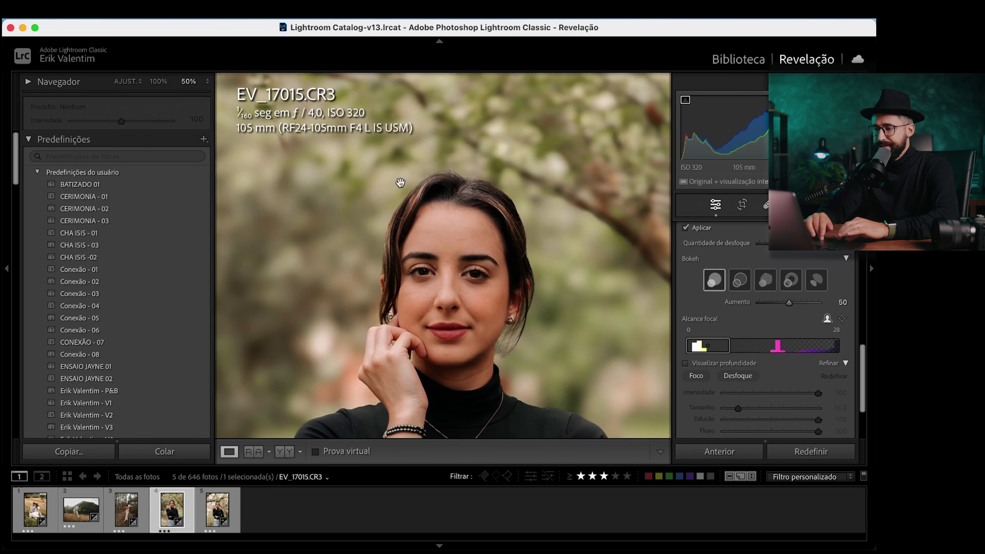
{"action": "left_click_drag", "start_coordinate": [528, 294], "coordinate": [556, 237]}
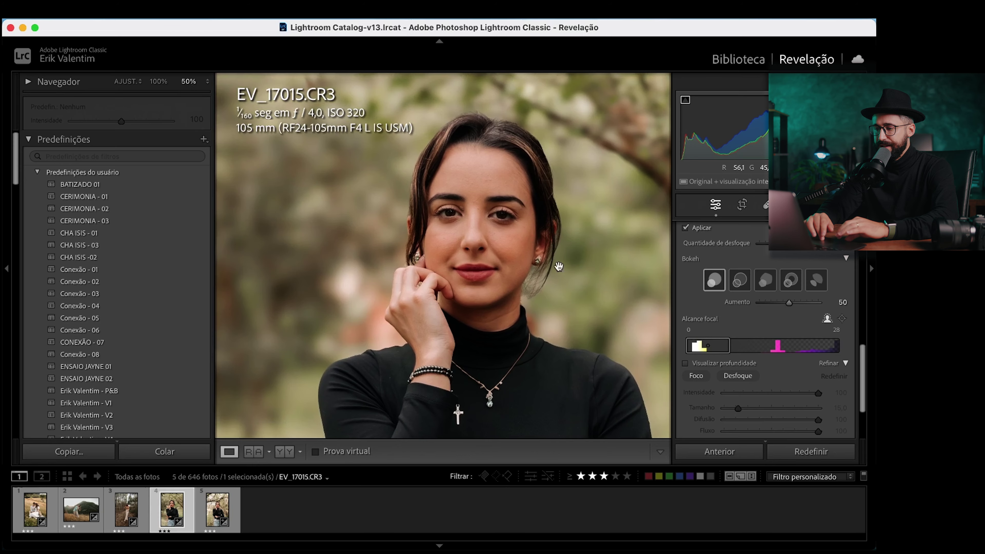
{"action": "left_click", "coordinate": [559, 277]}
{"action": "left_click", "coordinate": [434, 172]}
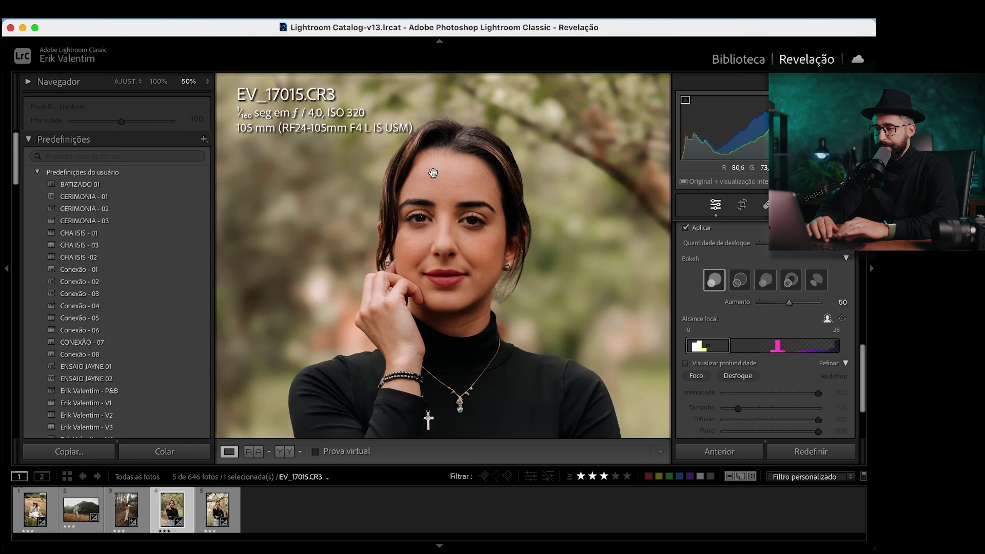
{"action": "left_click_drag", "start_coordinate": [433, 173], "coordinate": [466, 181]}
{"action": "left_click", "coordinate": [686, 228]}
{"action": "left_click_drag", "start_coordinate": [589, 297], "coordinate": [554, 297]}
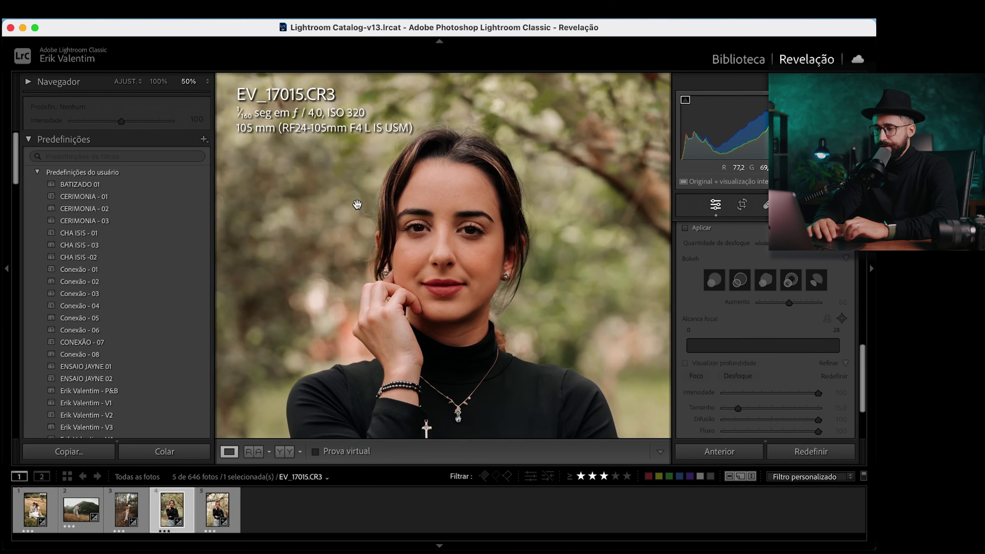
{"action": "left_click", "coordinate": [462, 235]}
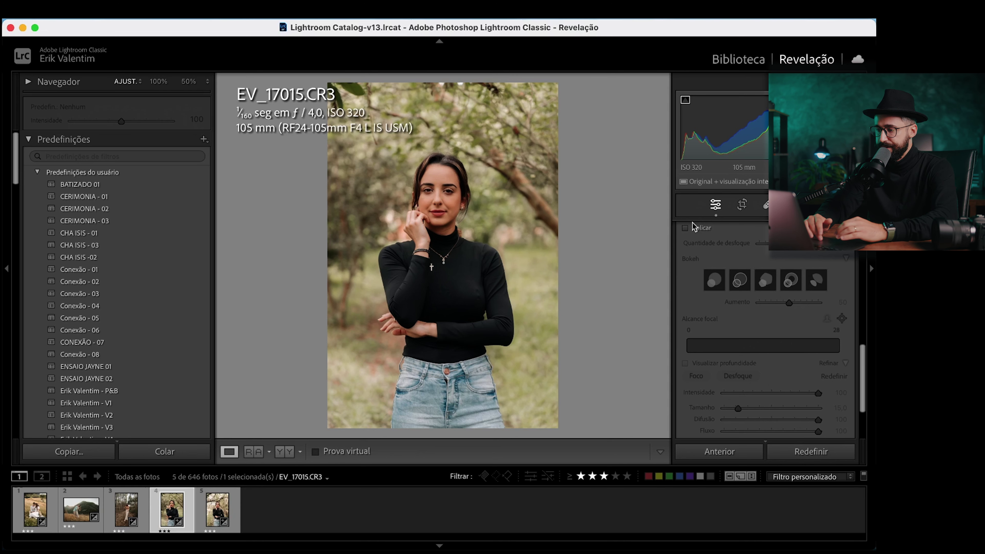
{"action": "left_click", "coordinate": [685, 229]}
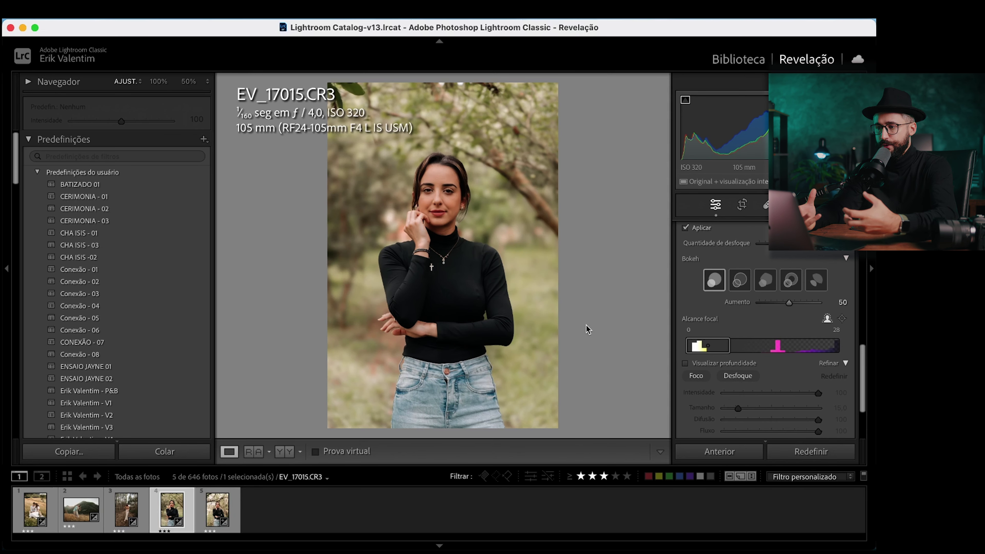
{"action": "left_click", "coordinate": [464, 200]}
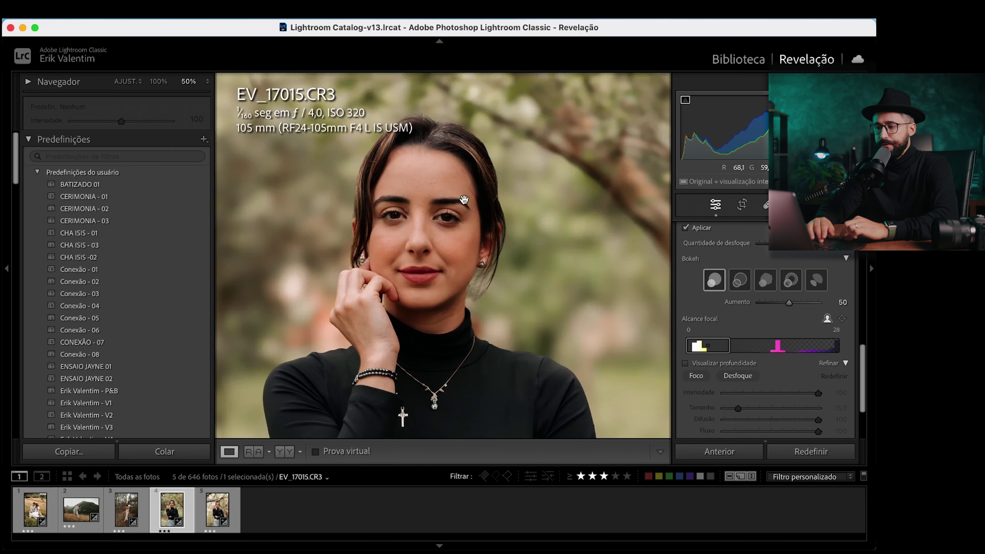
{"action": "mouse_move", "coordinate": [464, 200]}
{"action": "left_mouse_down"}
{"action": "mouse_move", "coordinate": [547, 237]}
{"action": "mouse_move", "coordinate": [559, 229]}
{"action": "mouse_move", "coordinate": [553, 240]}
{"action": "left_mouse_up"}
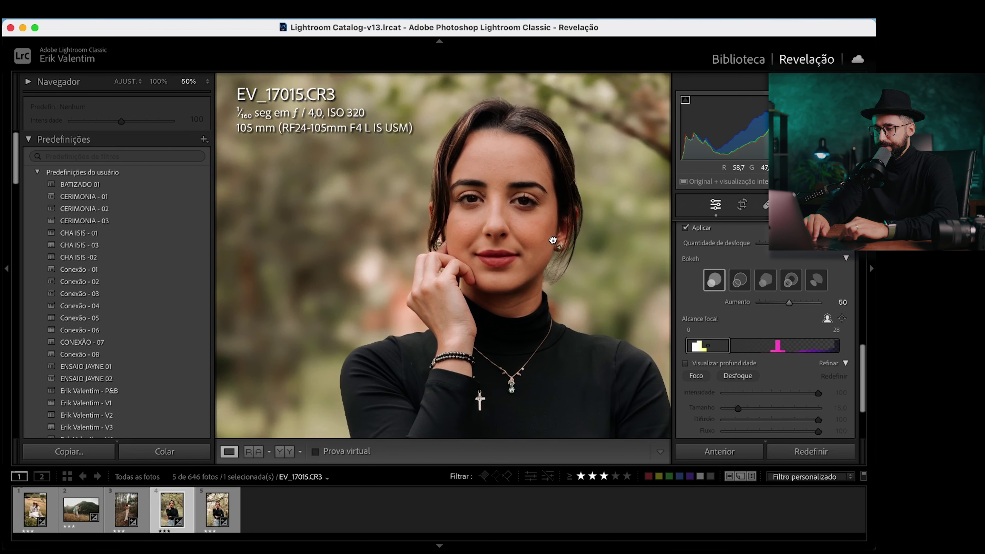
{"action": "left_click", "coordinate": [544, 241]}
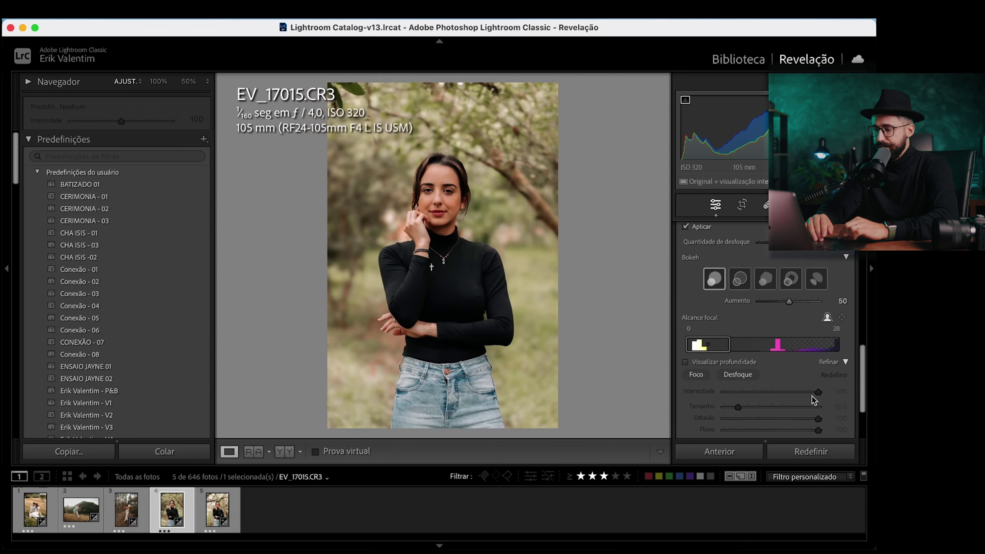
Expand the Lens Blur Refinar options and switch the refine brush from Foco to Desfoque
{"action": "scroll", "coordinate": [814, 400], "scroll_direction": "down", "scroll_amount": 5}
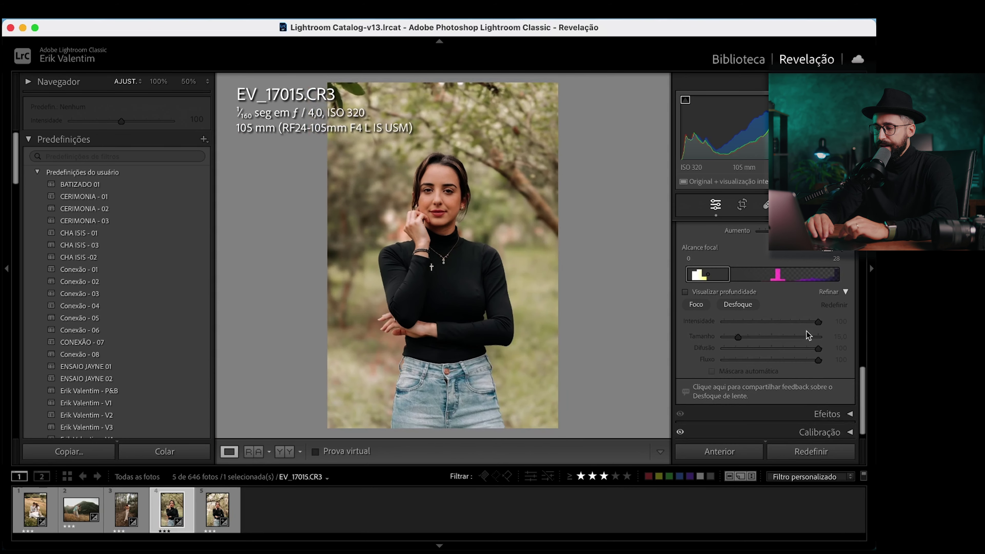
{"action": "left_click", "coordinate": [845, 291]}
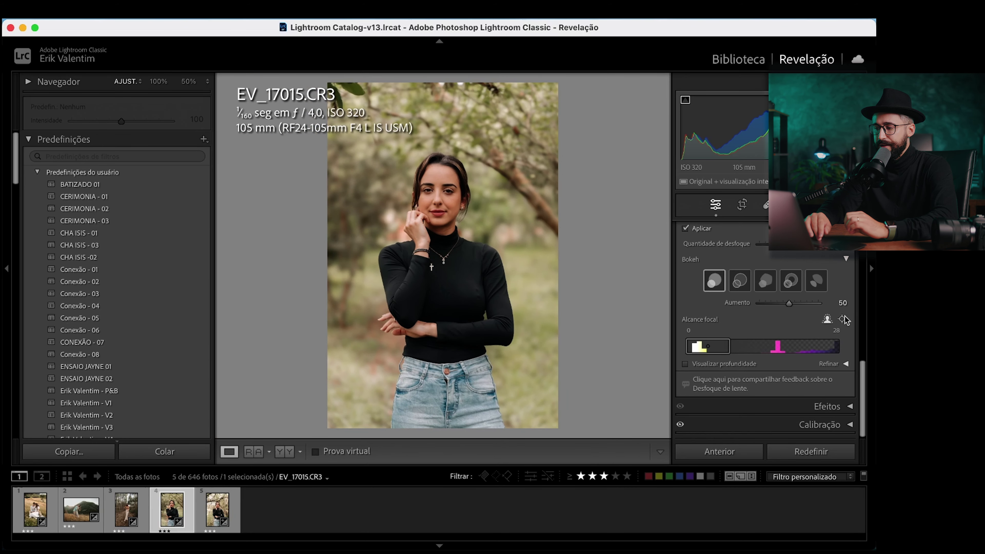
{"action": "left_click", "coordinate": [846, 364]}
{"action": "left_click", "coordinate": [695, 326]}
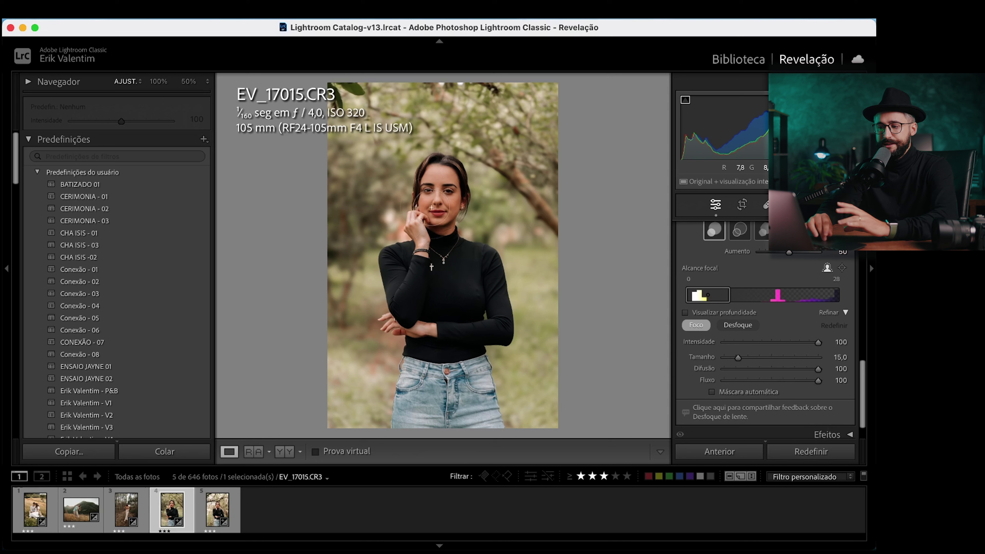
{"action": "left_click", "coordinate": [726, 325]}
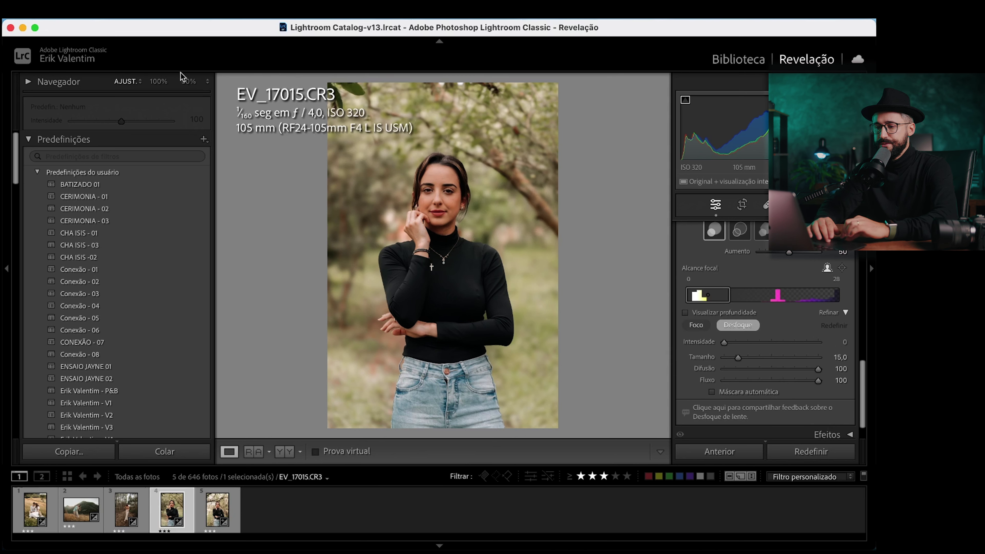
At 50% on the top-left leaves, set blur brush Intensidade to 103, then return to full view
{"action": "left_click", "coordinate": [188, 81]}
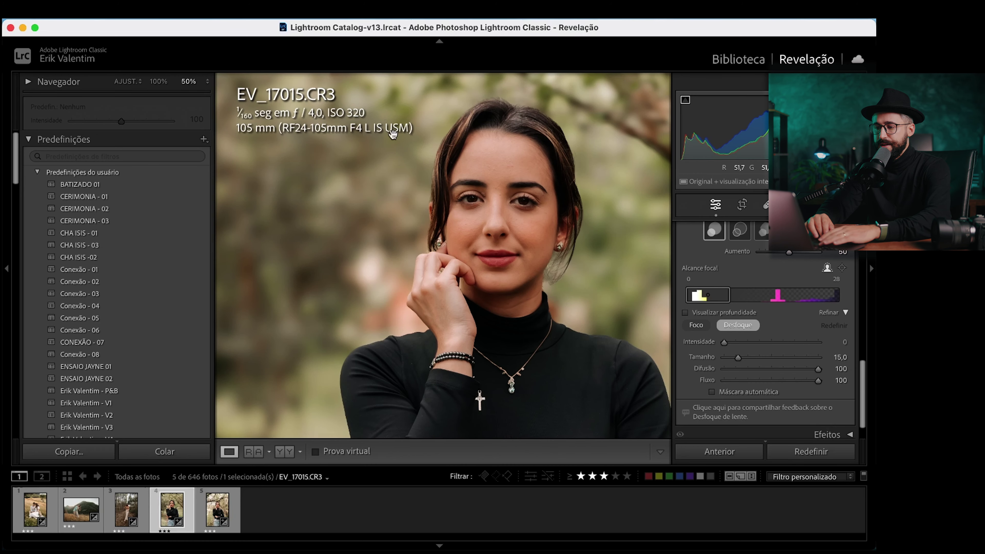
{"action": "left_click_drag", "start_coordinate": [394, 134], "coordinate": [450, 225]}
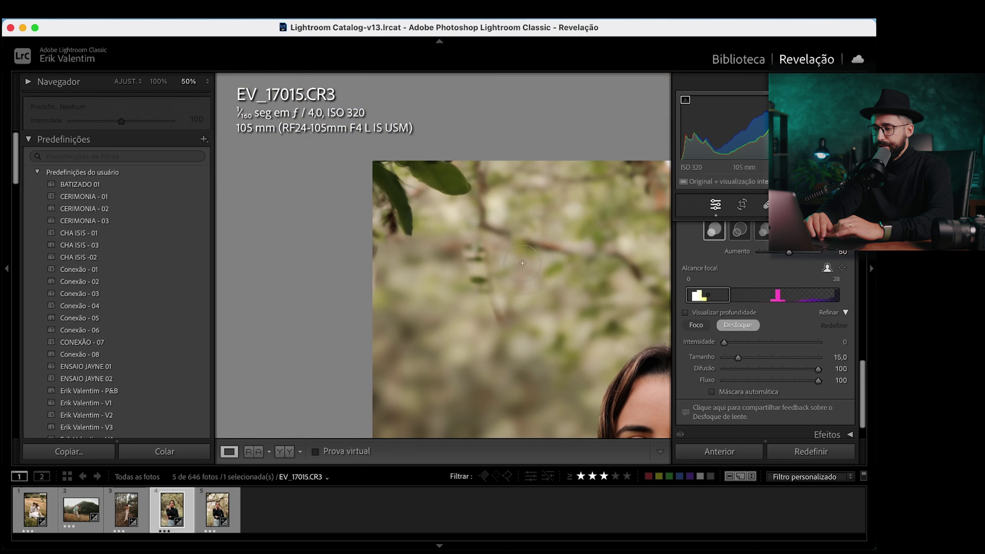
{"action": "left_click_drag", "start_coordinate": [724, 342], "coordinate": [774, 344]}
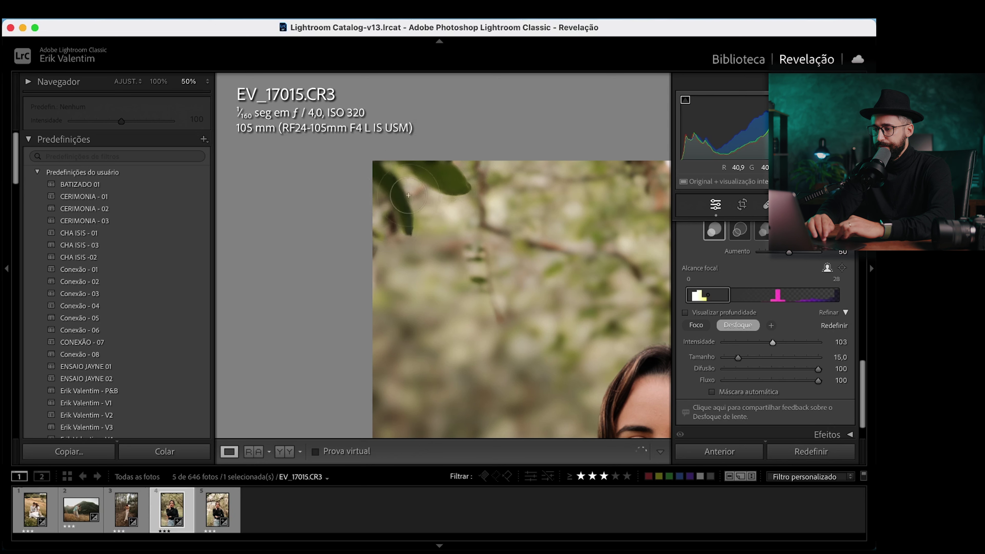
{"action": "key", "text": "z"}
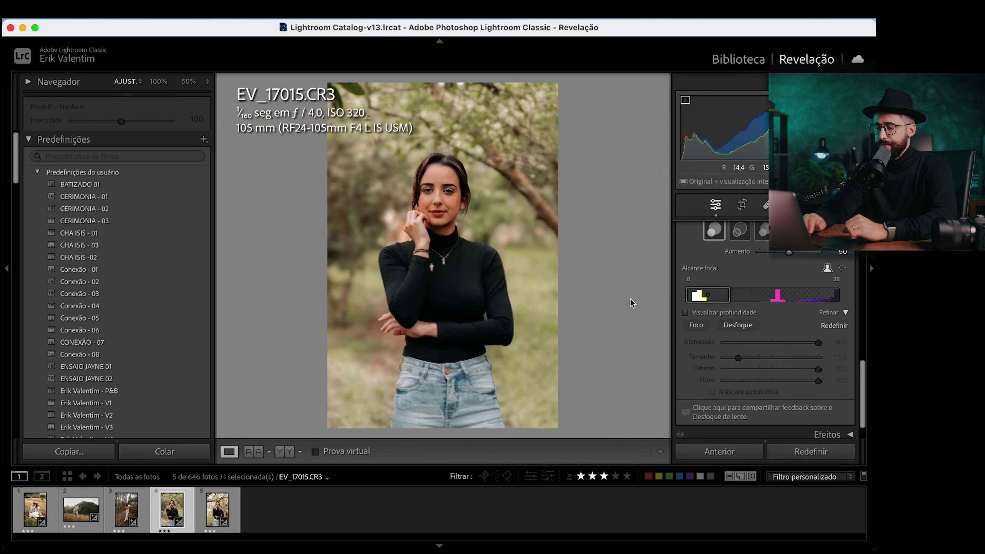
{"action": "key", "text": "backslash"}
{"action": "key", "text": "backslash"}
{"action": "key", "text": "backslash"}
{"action": "key", "text": "backslash"}
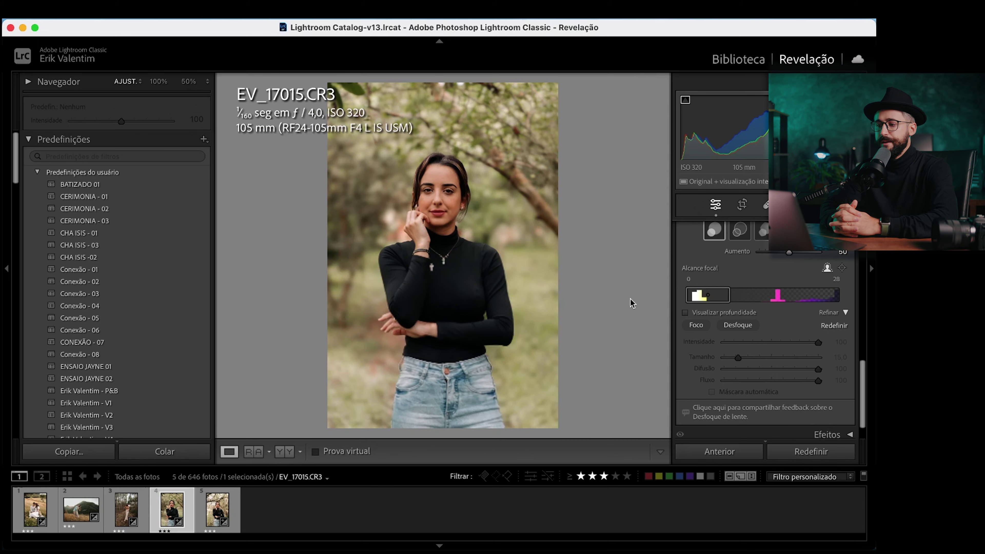